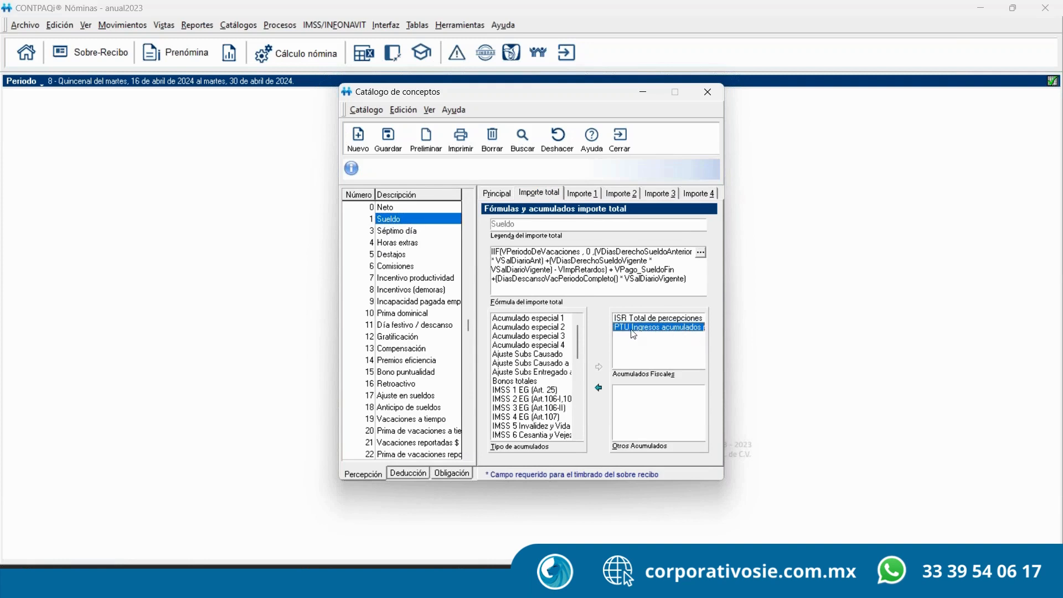
# Review the total amount formulas and fiscal accumulators of perceptions such as Séptimo día, Horas extras, Premios eficiencia, Sueldo and Comisiones
pyautogui.click(396, 233)
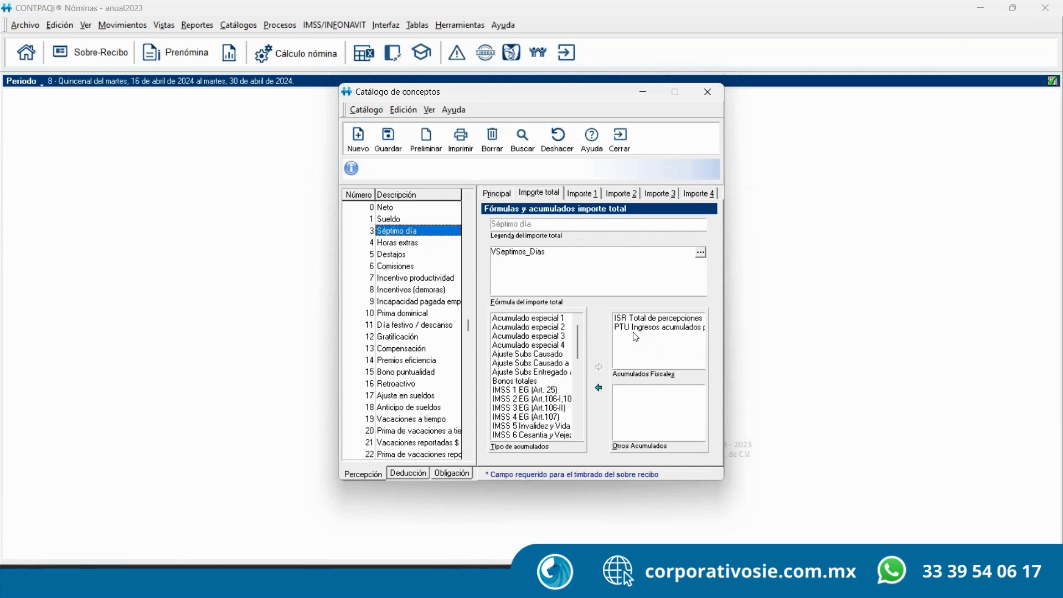
pyautogui.click(408, 244)
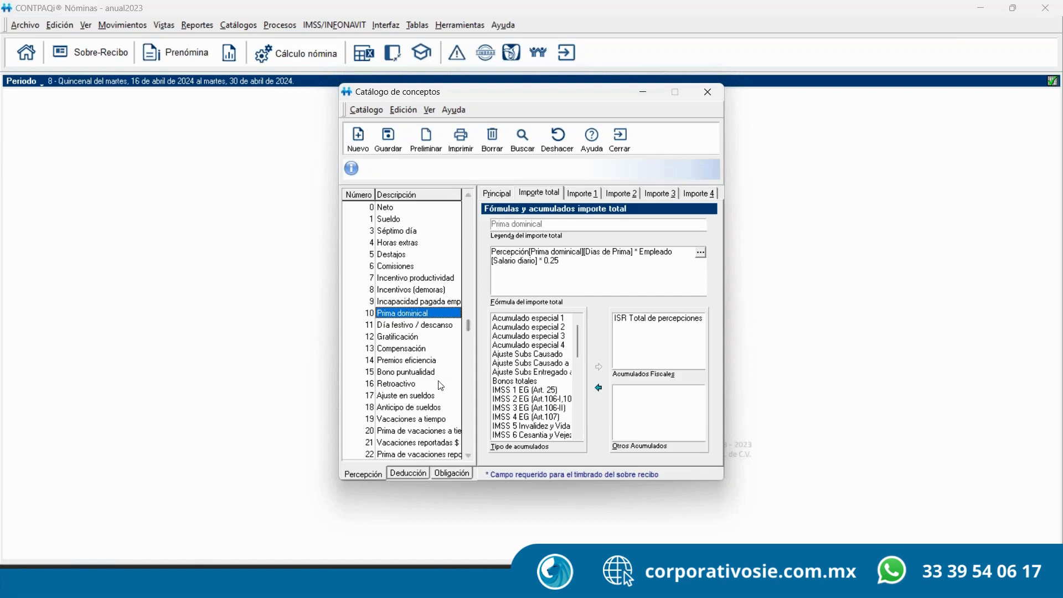
pyautogui.click(422, 361)
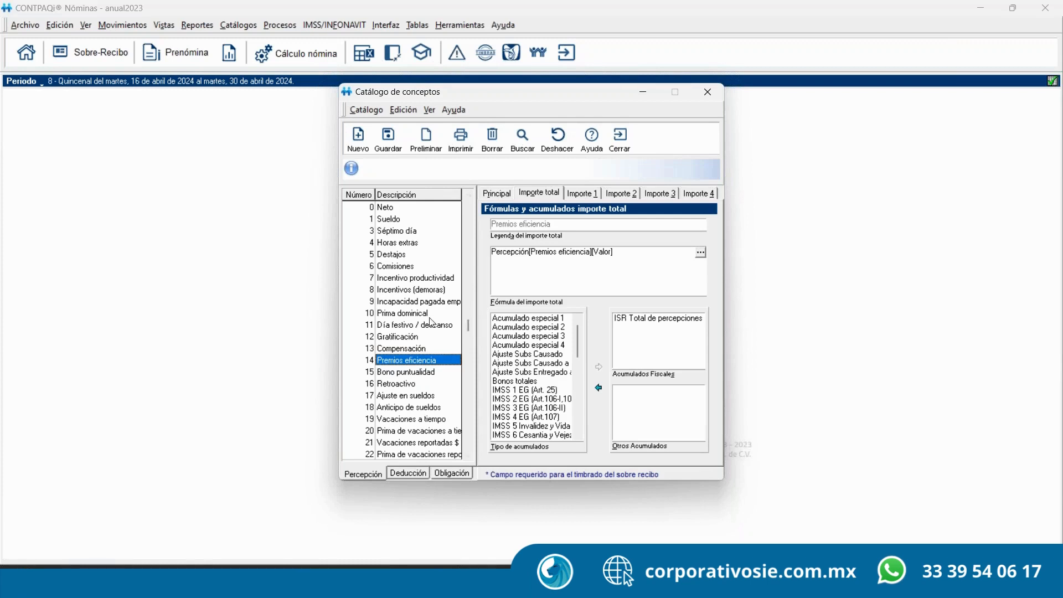
pyautogui.click(408, 221)
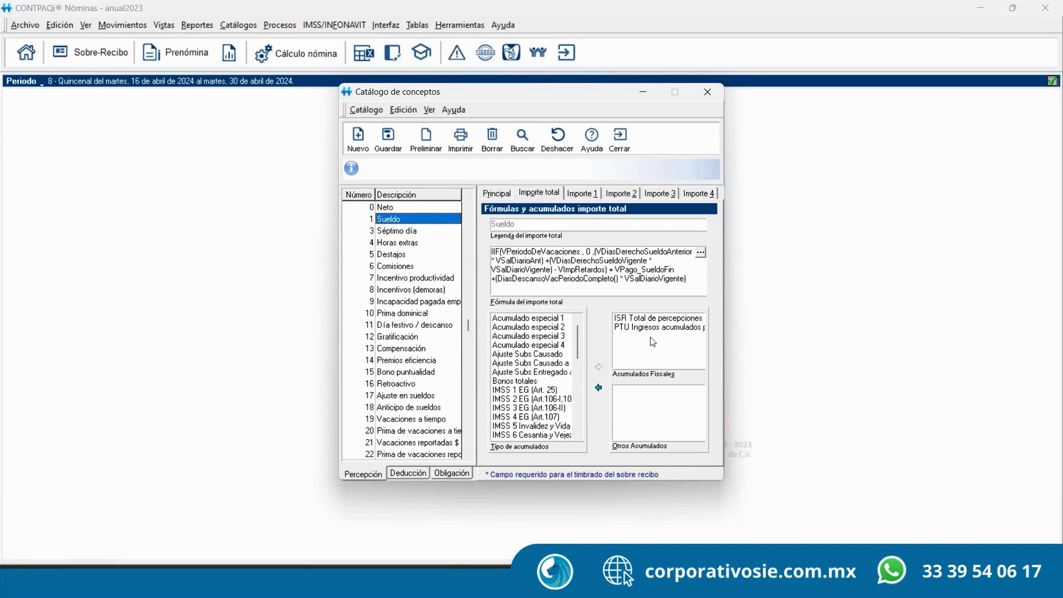
pyautogui.click(409, 231)
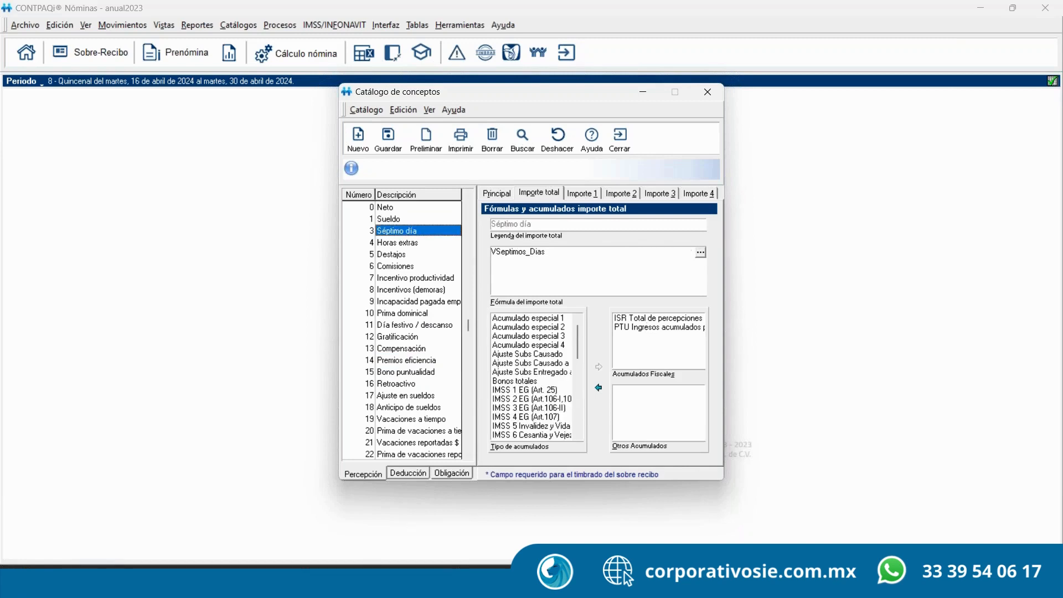
pyautogui.click(410, 266)
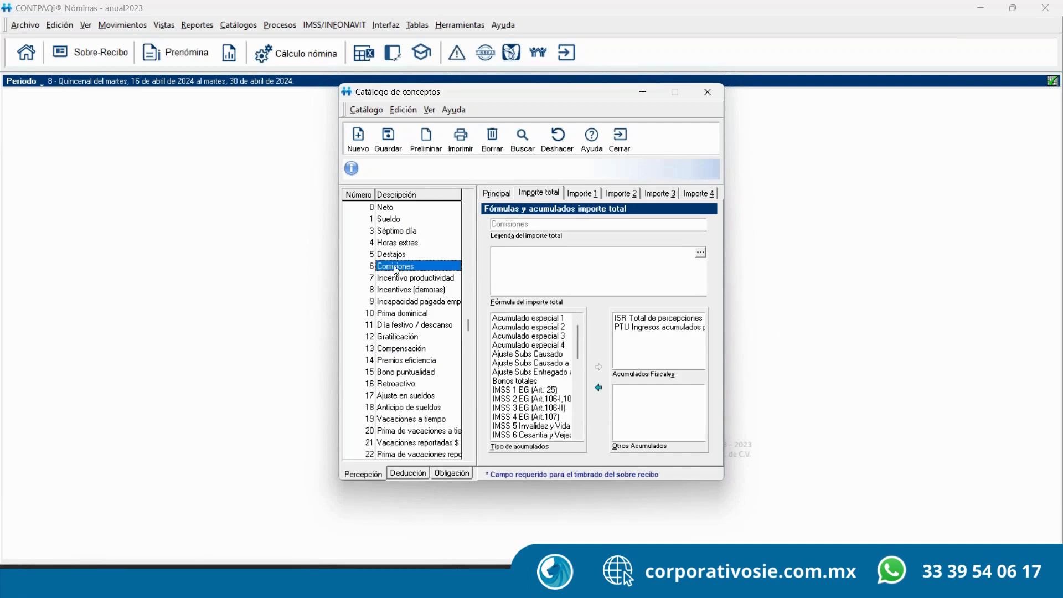
# Review the general data of the Comisiones, Compensación and Gratificación concepts
pyautogui.click(496, 193)
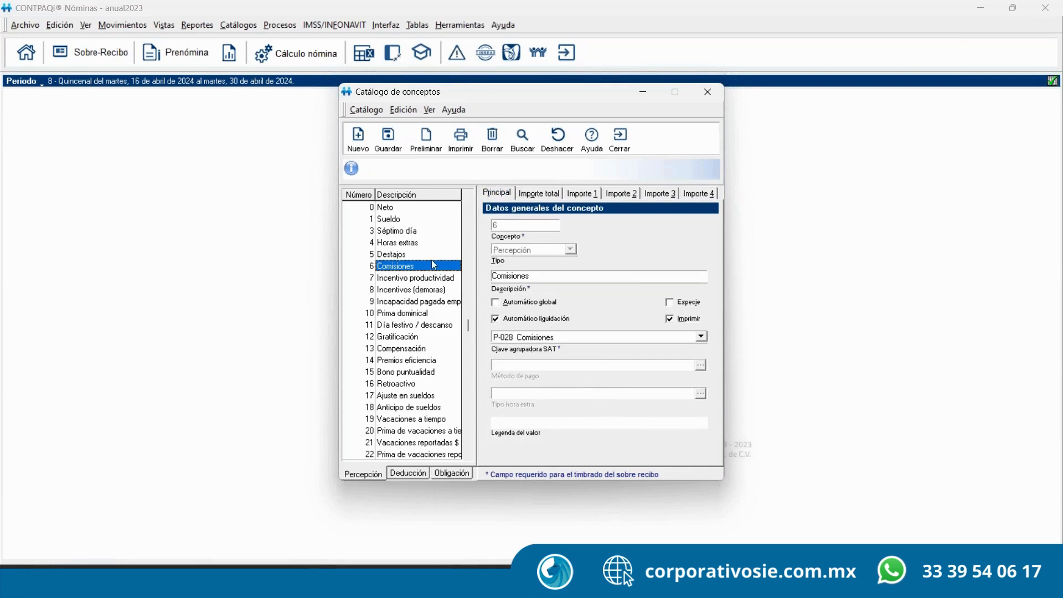
pyautogui.click(411, 349)
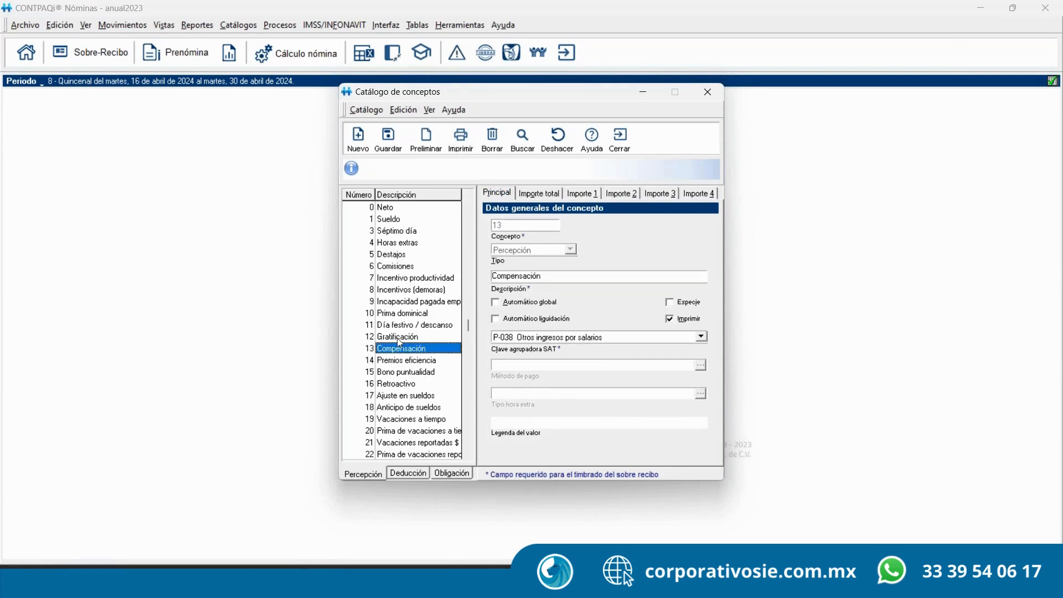
pyautogui.press('Up')
# Examine Gratificación's total amount accumulators and the Importe 1 accumulators of Gratificación, Compensación, Retroactivo, Ajuste en sueldos and Vacaciones a tiempo
pyautogui.click(540, 192)
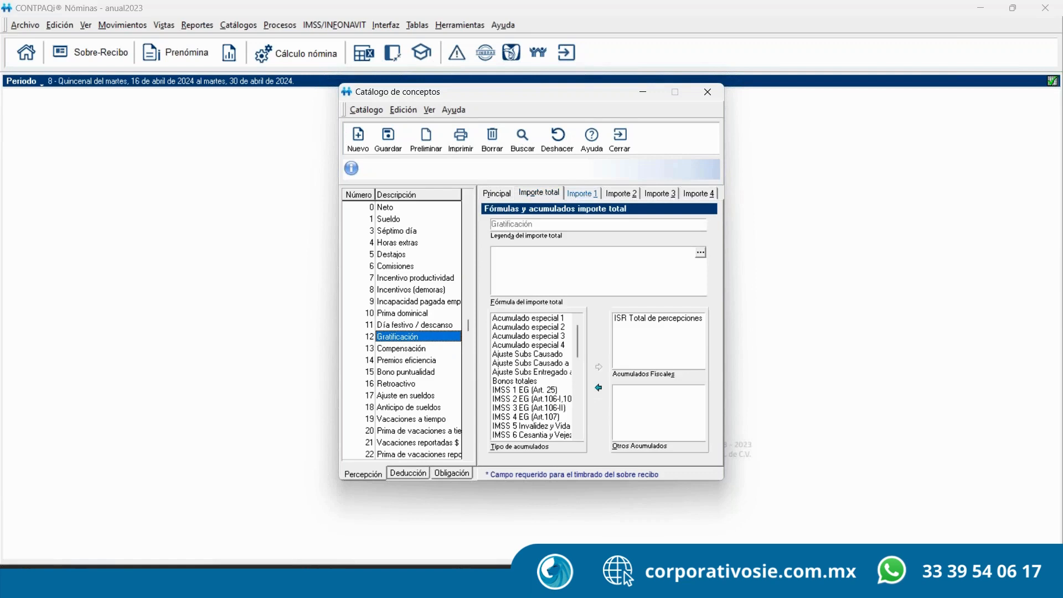
pyautogui.click(583, 194)
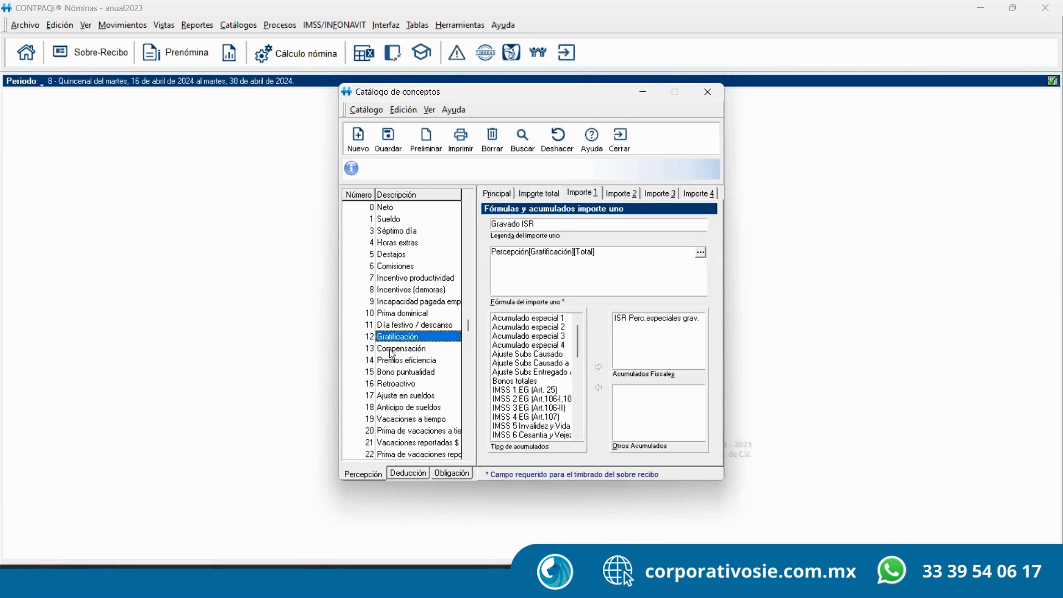
pyautogui.click(412, 349)
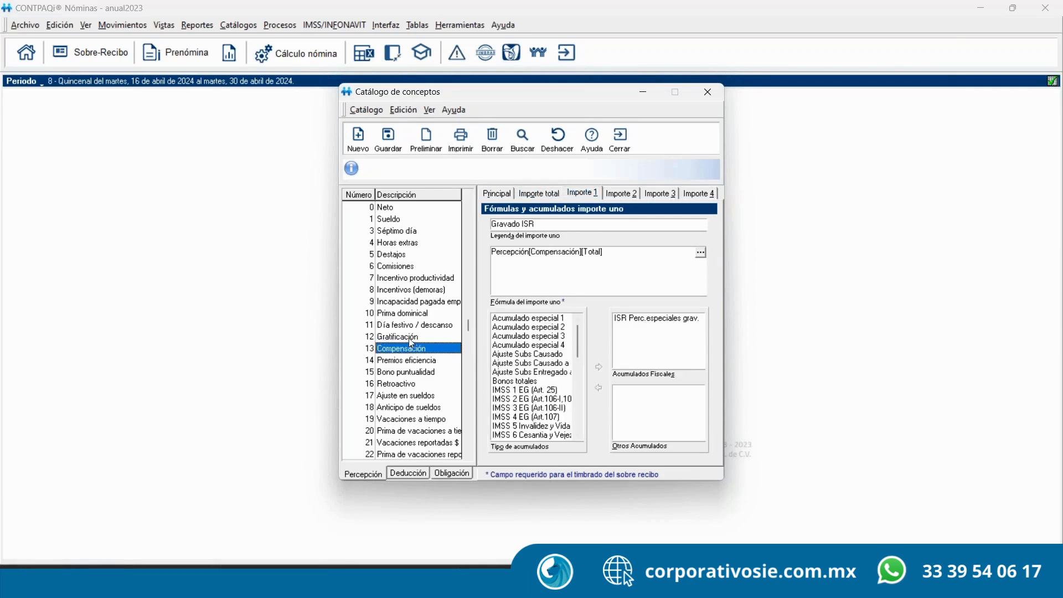
pyautogui.click(409, 384)
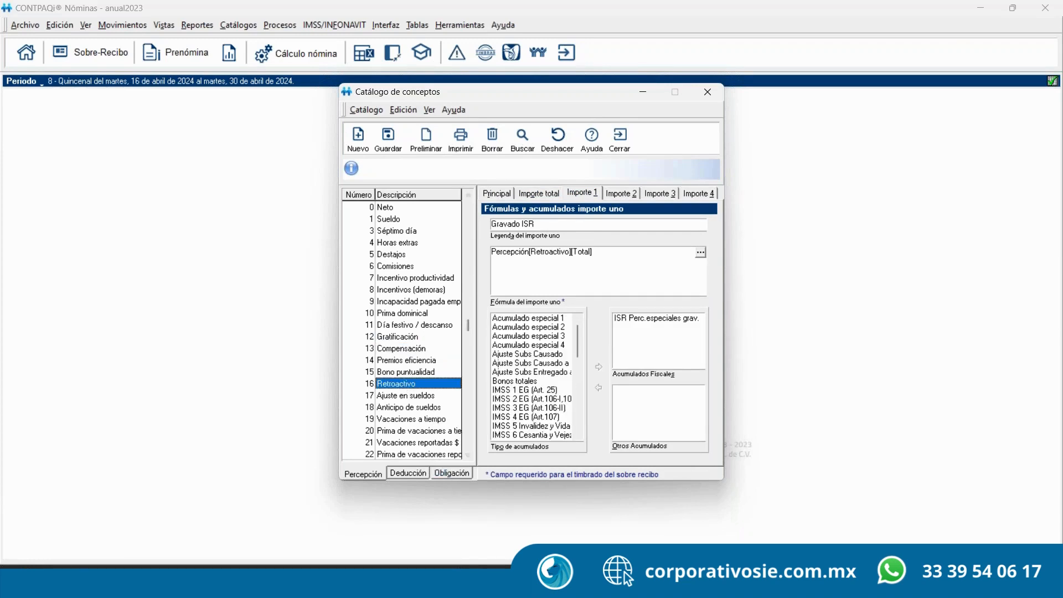
pyautogui.click(403, 396)
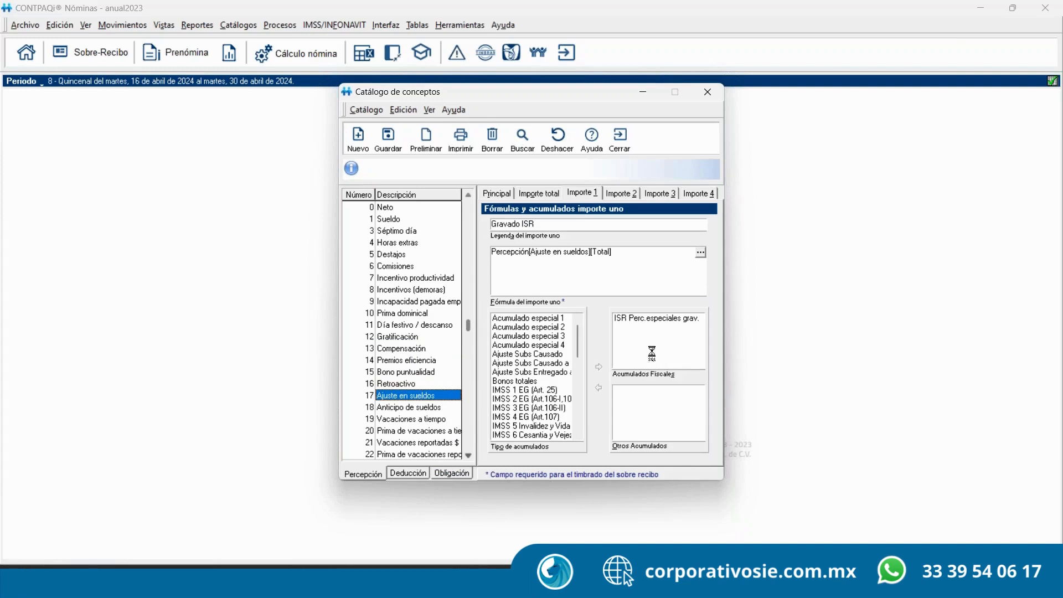
pyautogui.press('Down')
pyautogui.press('Down')
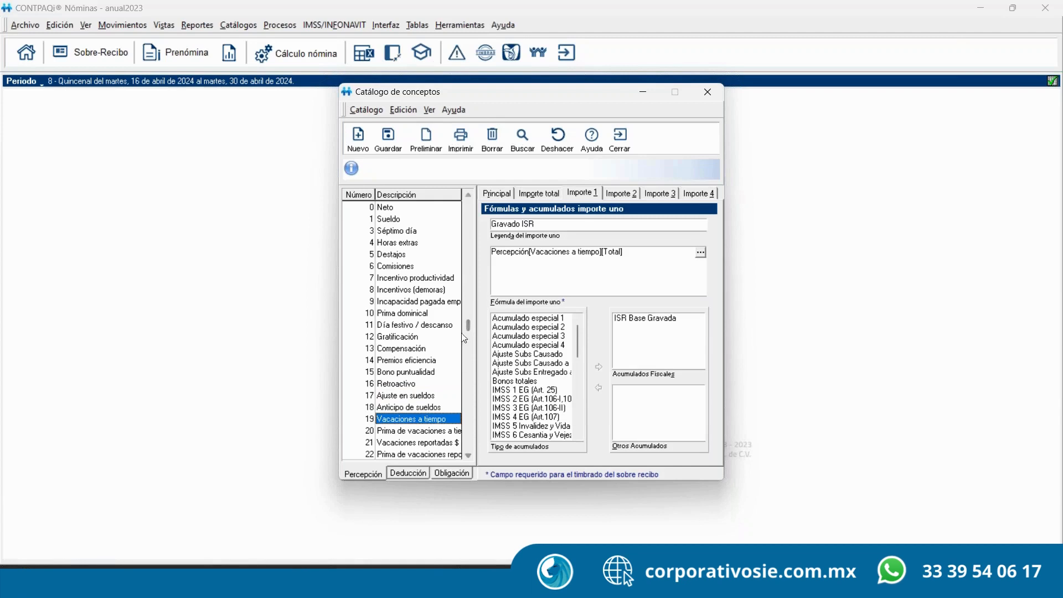
# Locate PTU Ingresos acumulados among the accumulator types for Importe 1 of the Bono garantizado concept
pyautogui.moveTo(470, 327); pyautogui.dragTo(468, 463)
pyautogui.click(443, 455)
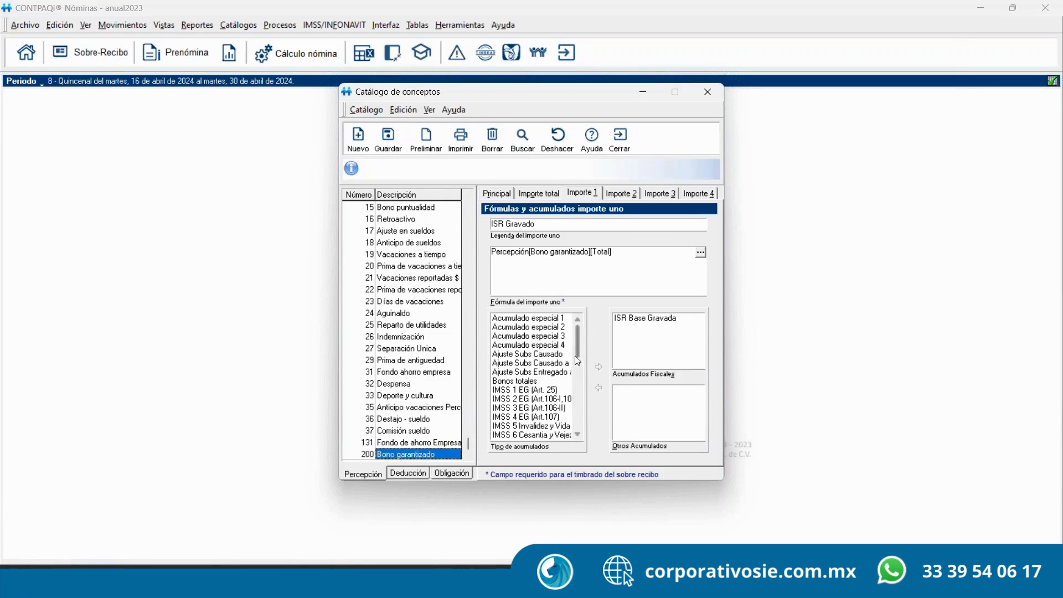
pyautogui.scroll(-3, 577, 433)
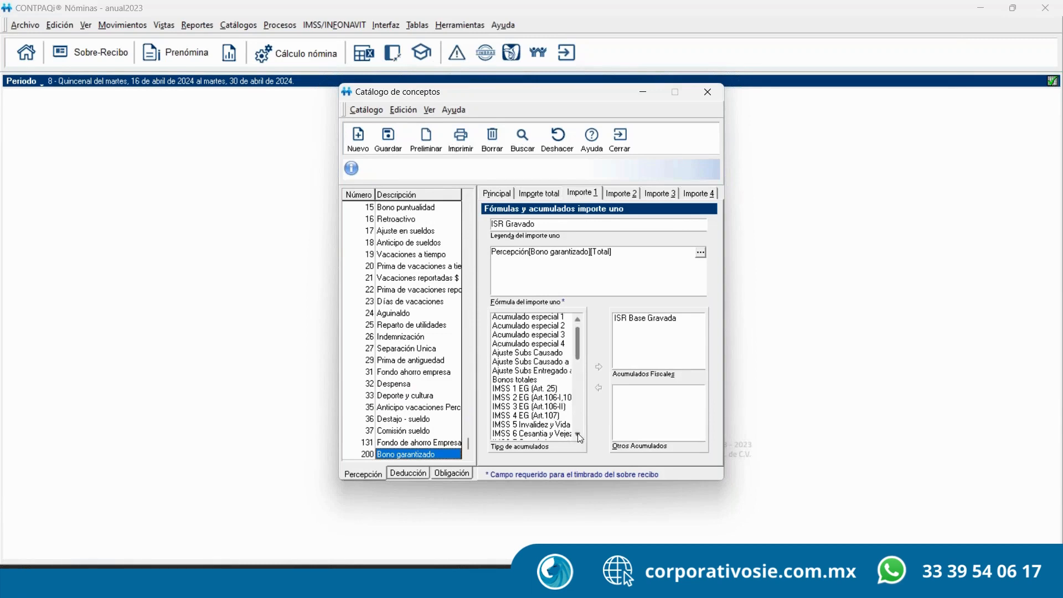
pyautogui.scroll(-3, 577, 433)
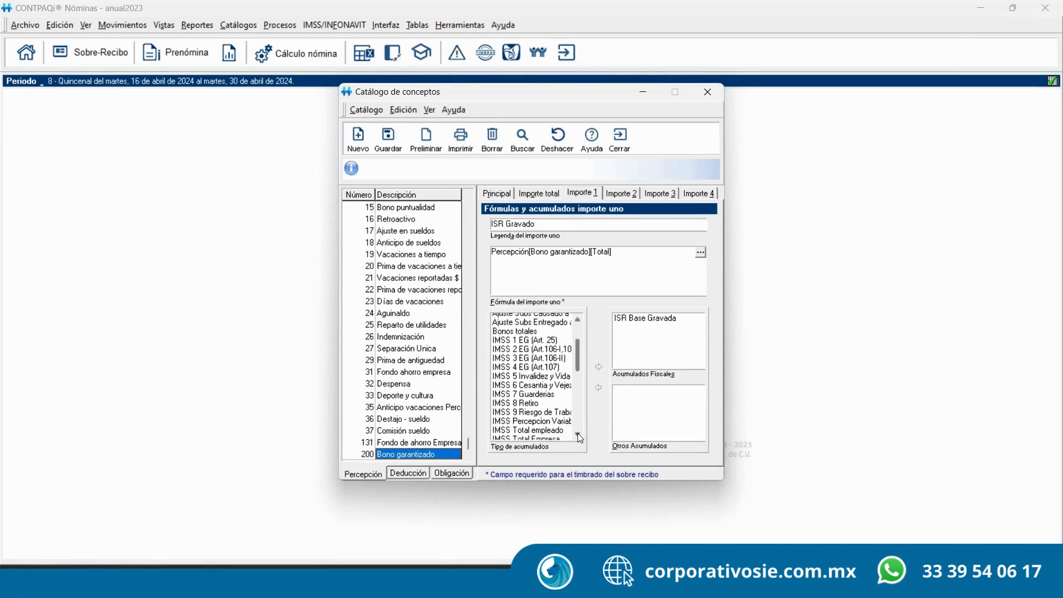
pyautogui.scroll(-3, 577, 433)
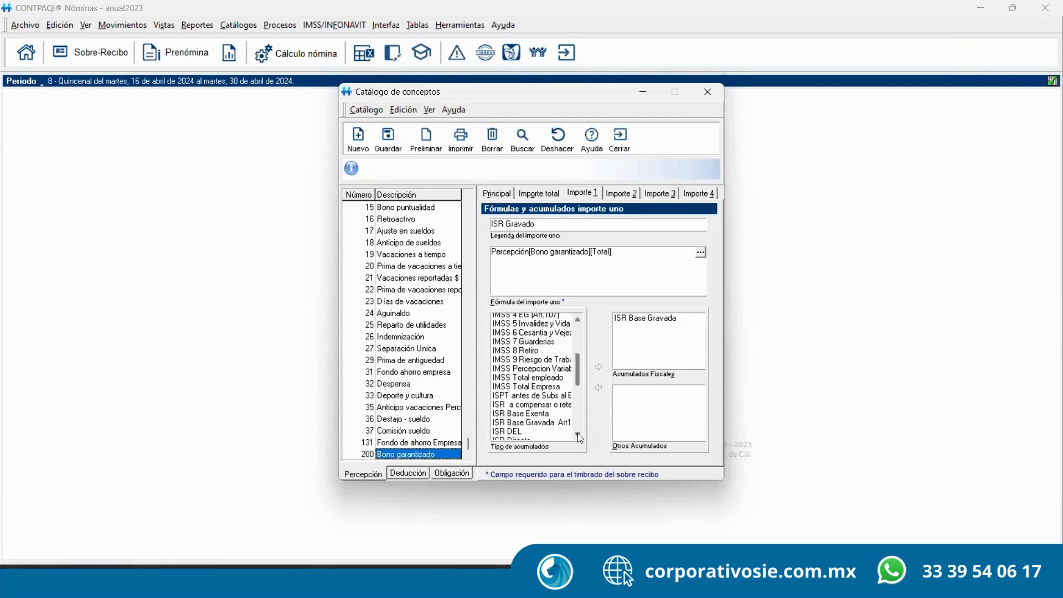
pyautogui.scroll(-3, 577, 433)
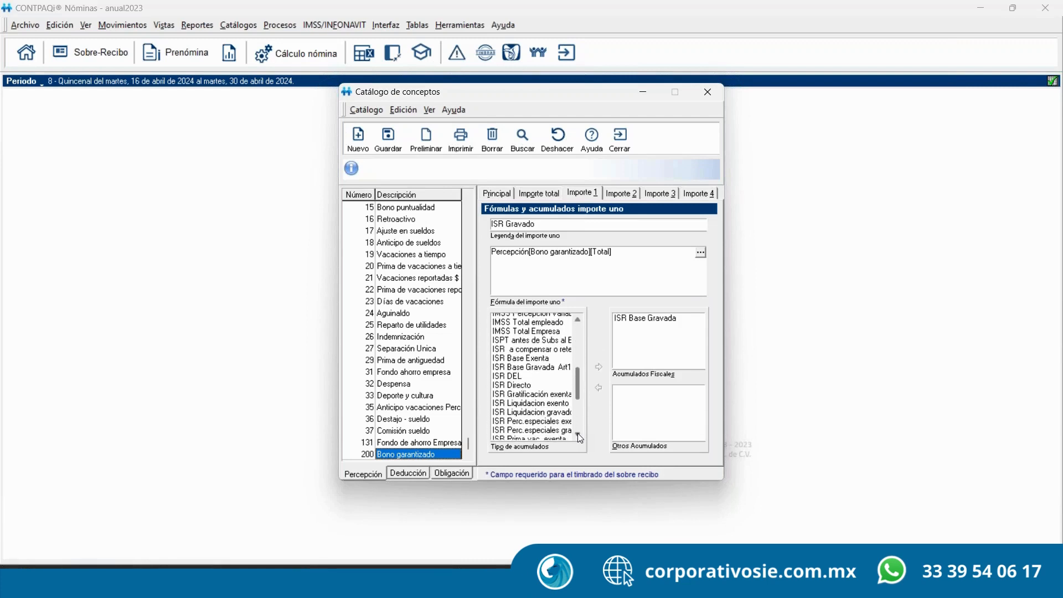
pyautogui.scroll(-3, 577, 433)
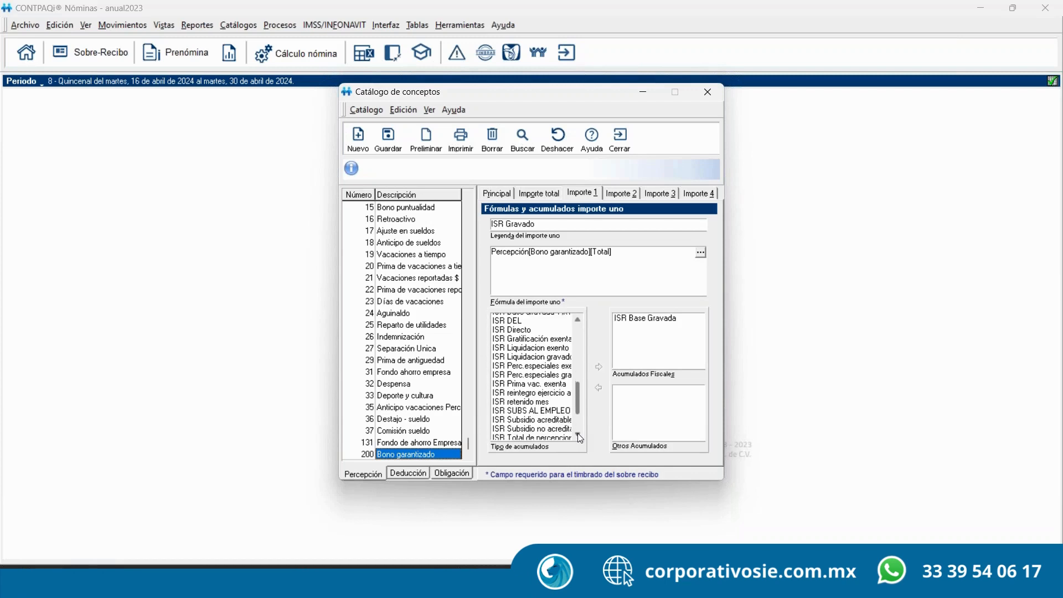
pyautogui.scroll(-1, 566, 427)
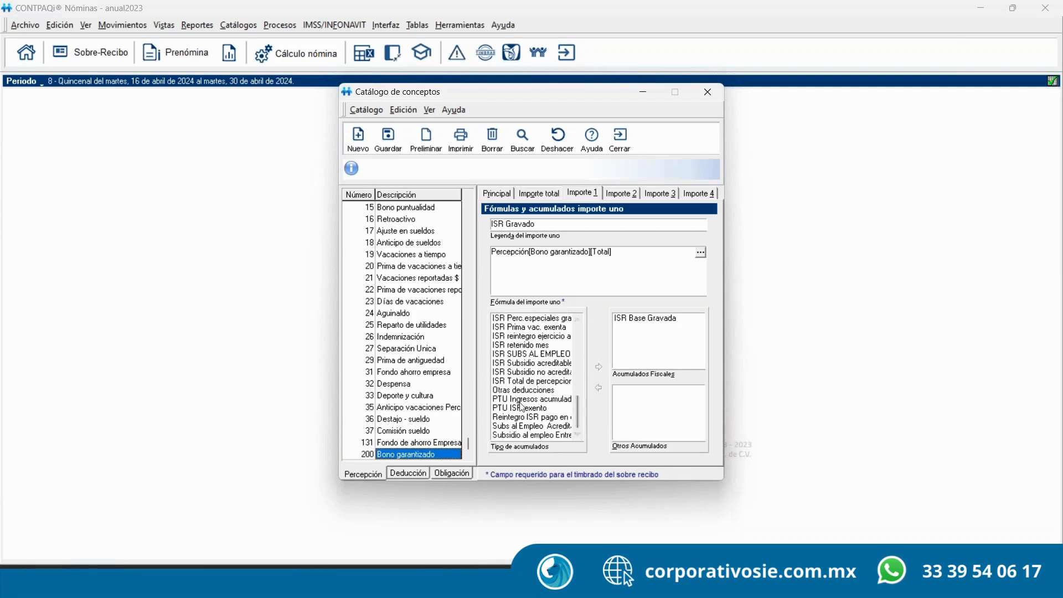
pyautogui.click(532, 398)
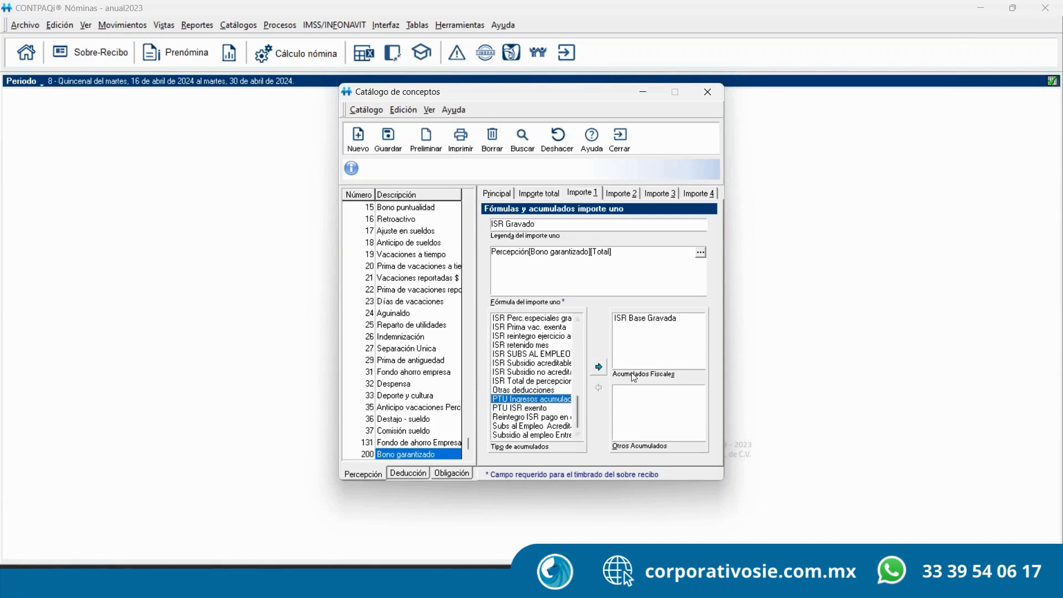
pyautogui.click(623, 352)
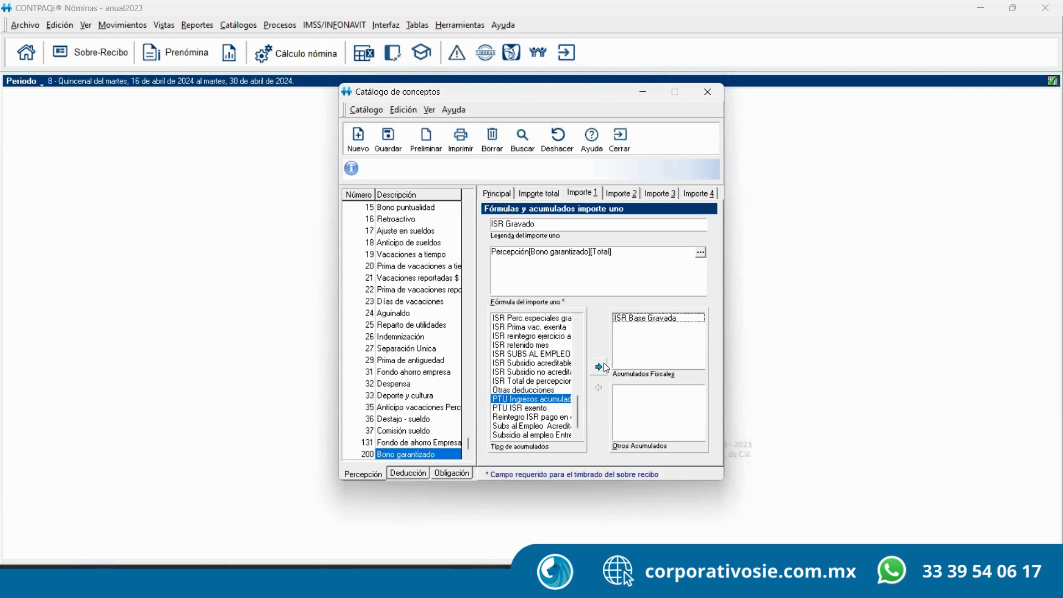
pyautogui.click(548, 399)
# Compare the accumulators assigned to Importe 1 and to the total amount of the Sueldo concept
pyautogui.click(553, 191)
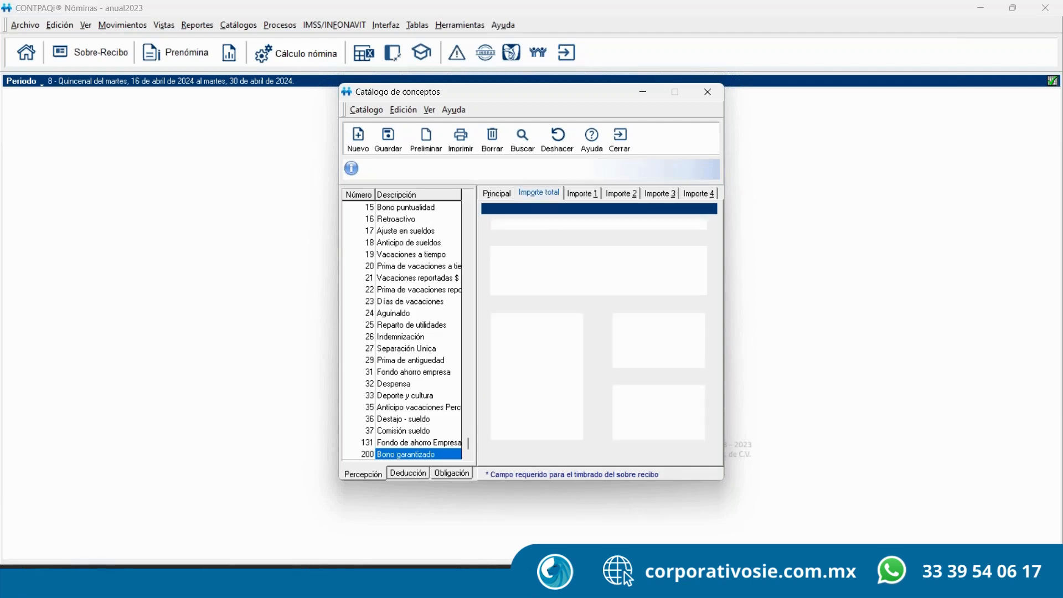
pyautogui.click(579, 191)
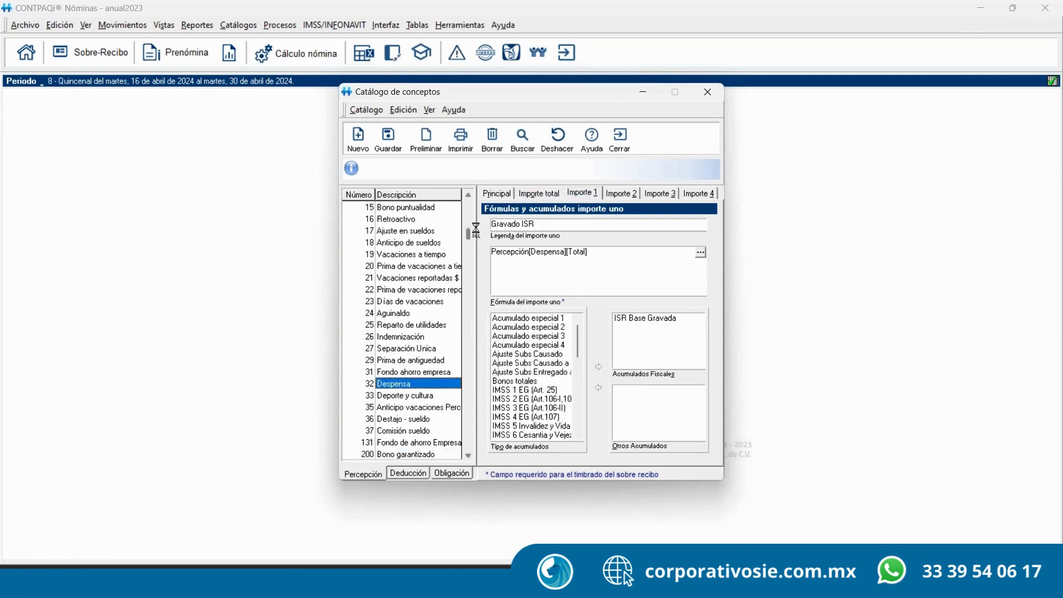
pyautogui.click(388, 220)
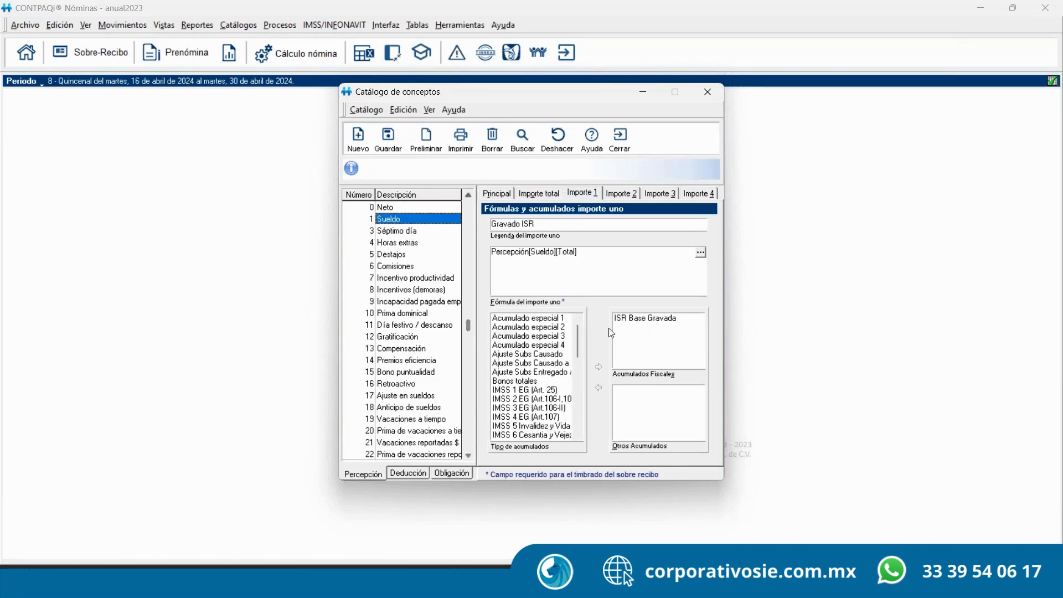
pyautogui.click(543, 194)
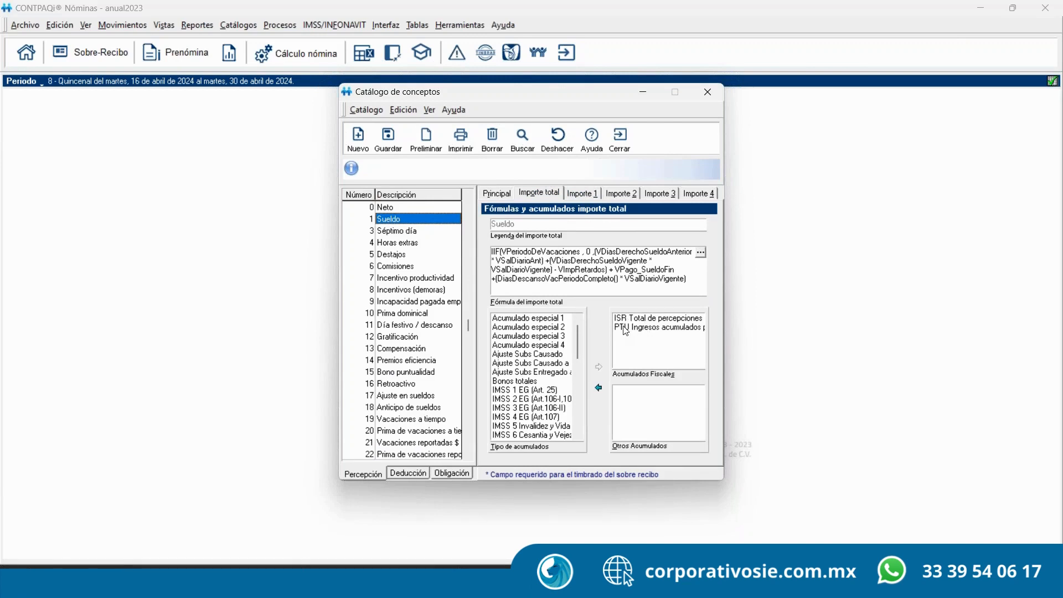
# Add PTU Ingresos acumulados to the fiscal accumulators of Bono garantizado's total amount, then save the concept and close the catalog
pyautogui.moveTo(469, 321); pyautogui.dragTo(470, 443)
pyautogui.click(412, 452)
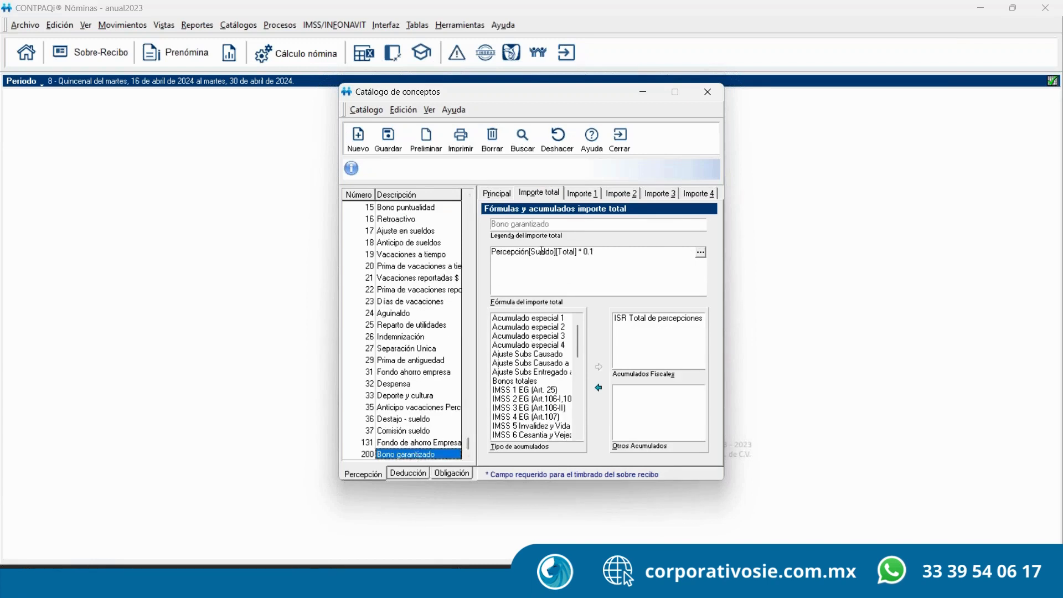
pyautogui.moveTo(576, 349); pyautogui.dragTo(577, 430)
pyautogui.click(536, 398)
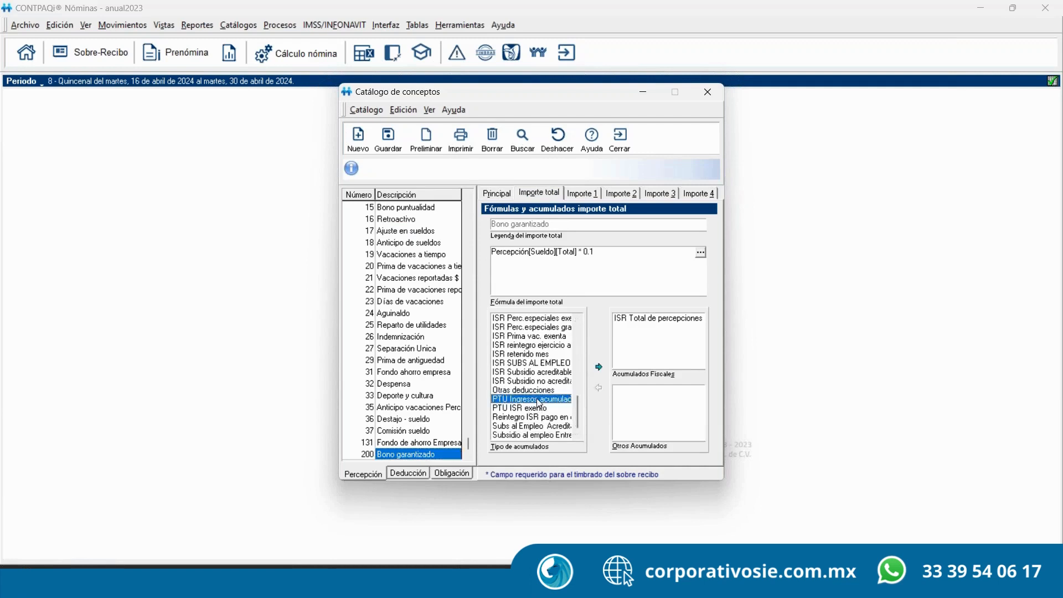
pyautogui.click(599, 366)
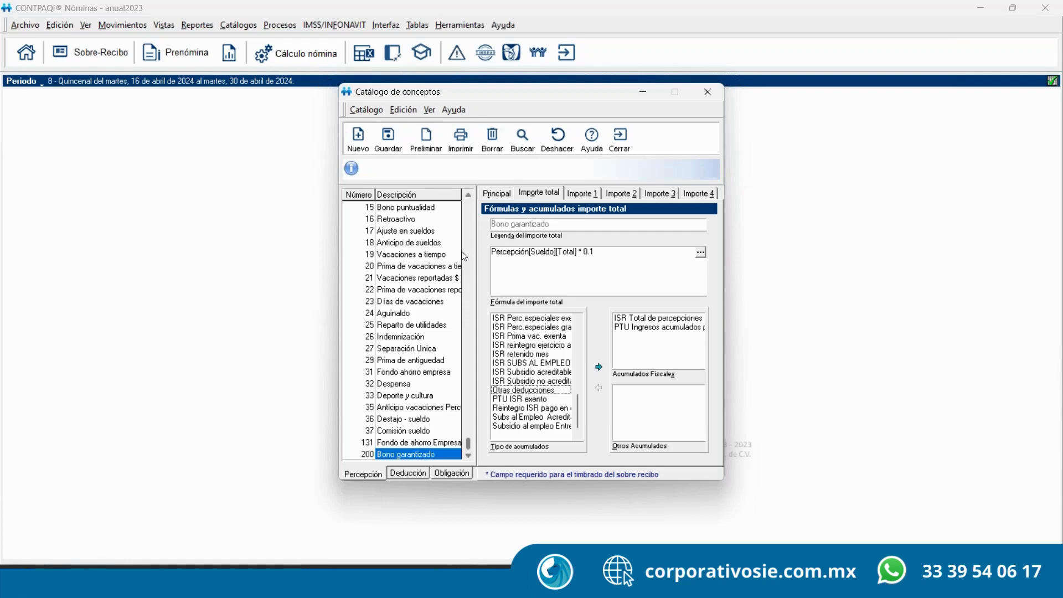
pyautogui.moveTo(510, 542)
pyautogui.click(390, 139)
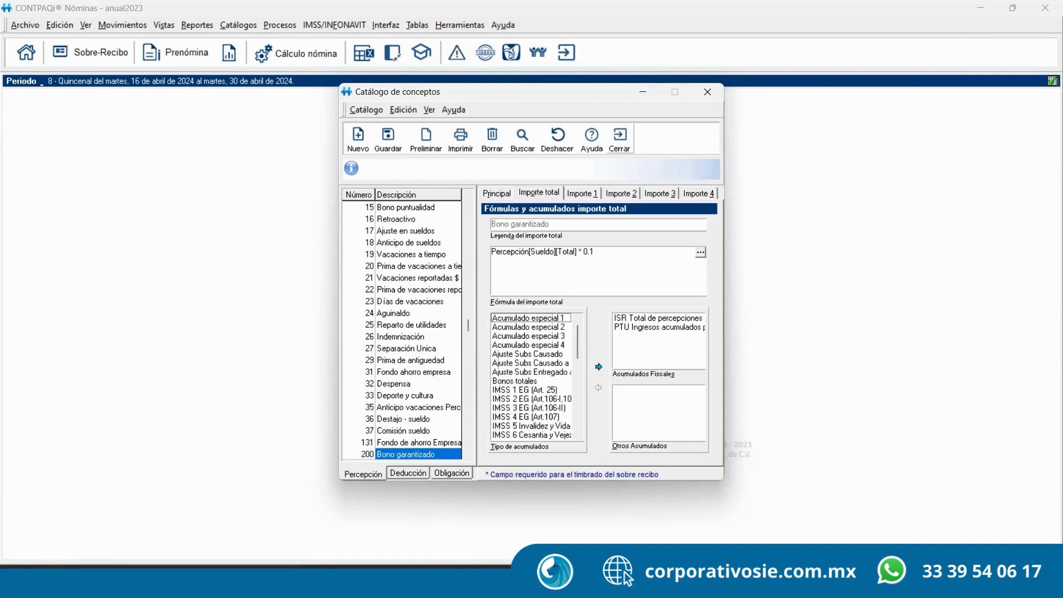
pyautogui.click(619, 138)
# Rebuild the accumulators starting from Enero of ejercicio 2023, then close the reconstruction utility
pyautogui.click(461, 25)
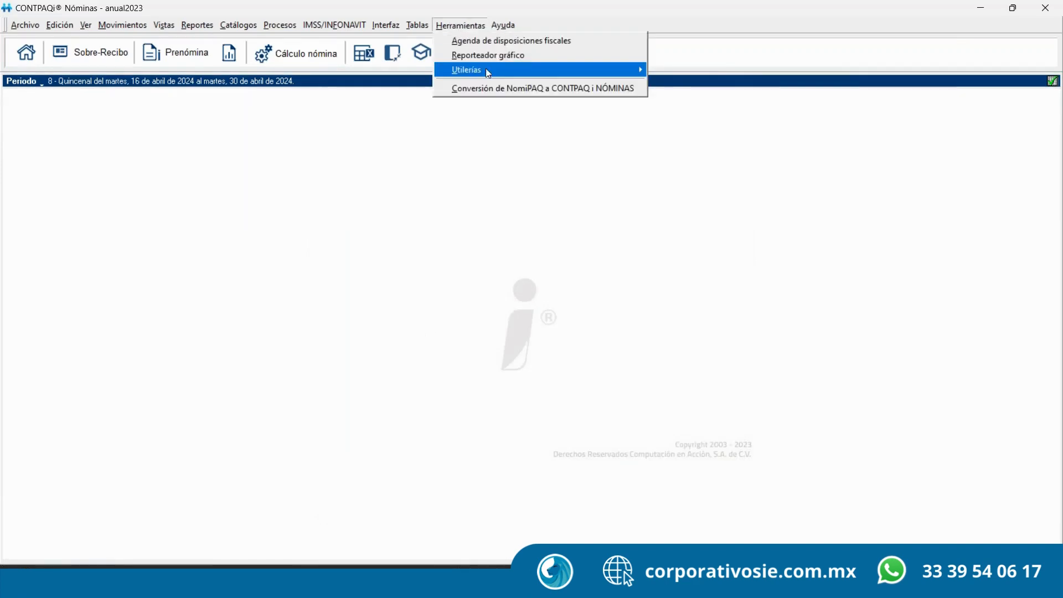
pyautogui.moveTo(607, 74)
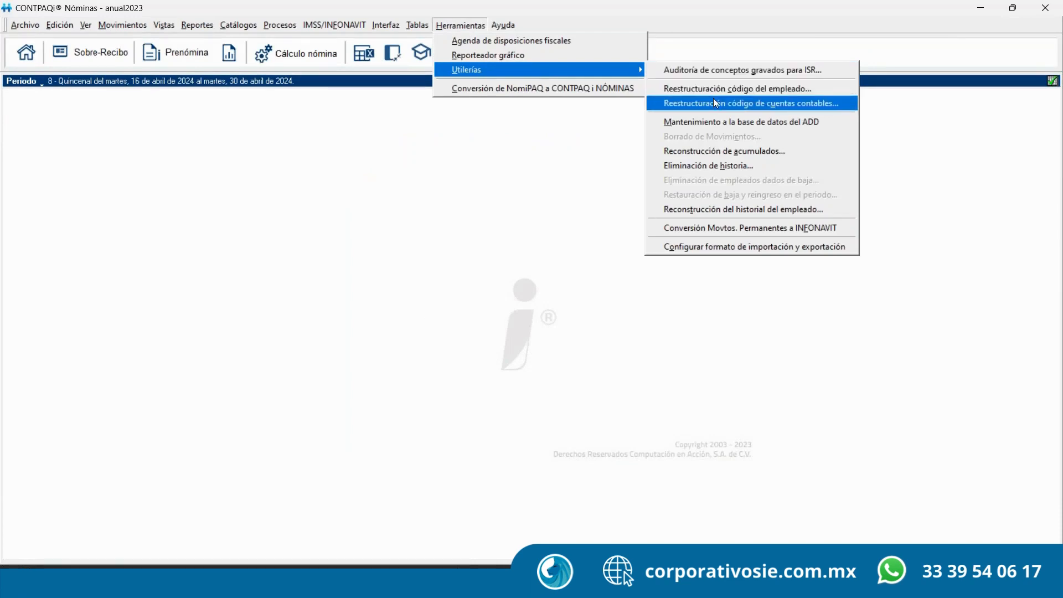
pyautogui.click(706, 155)
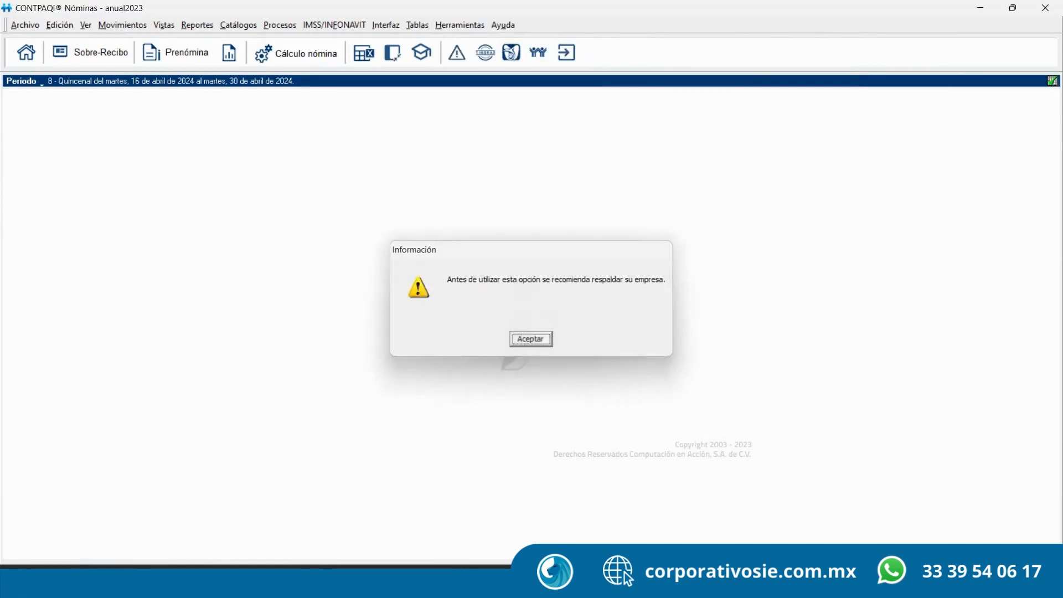
pyautogui.click(521, 339)
pyautogui.click(516, 294)
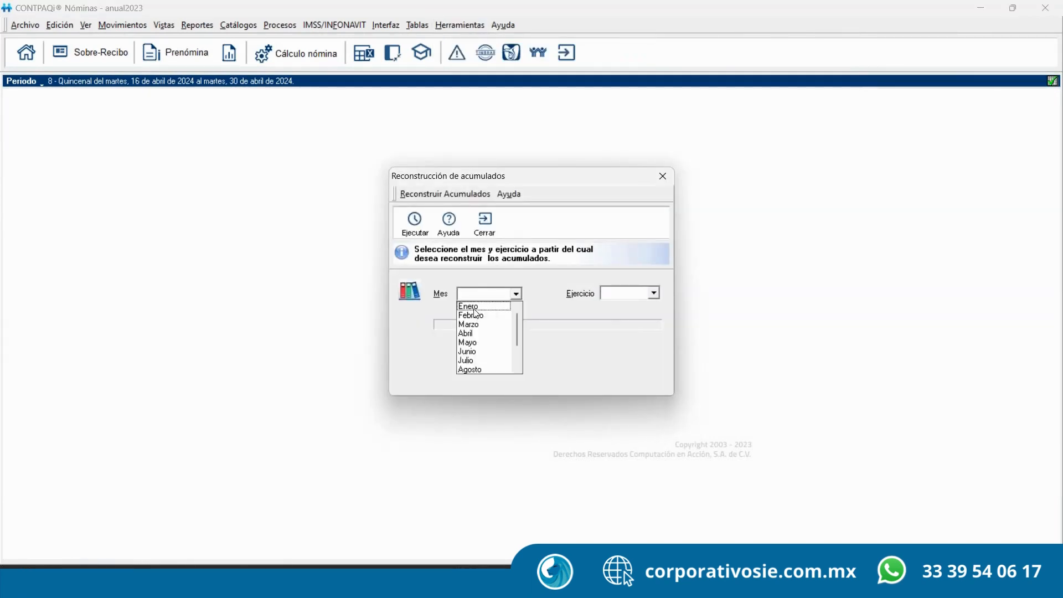
pyautogui.click(475, 309)
pyautogui.click(654, 293)
pyautogui.click(610, 307)
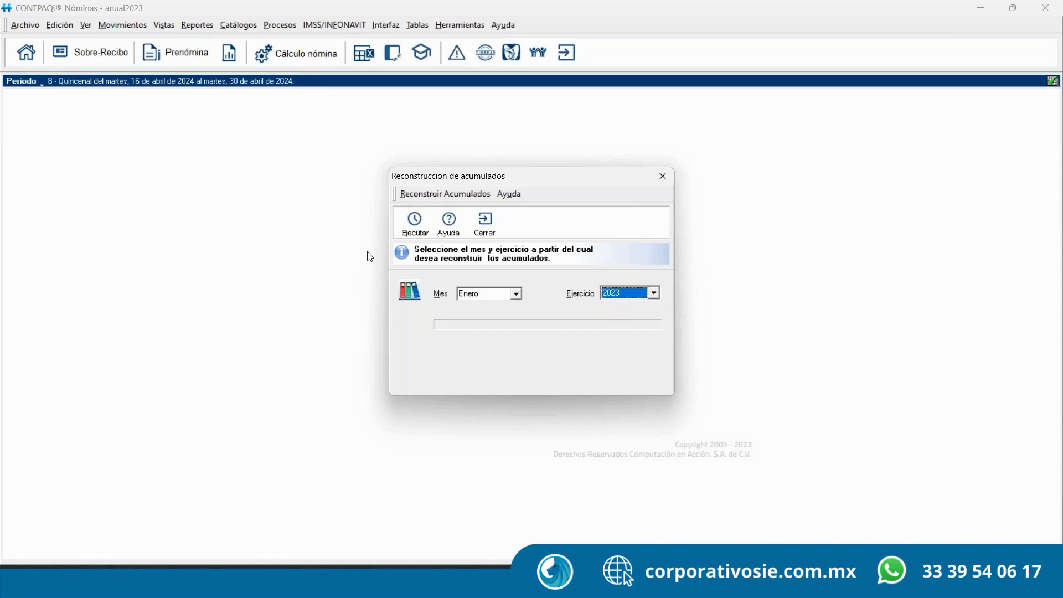
pyautogui.click(415, 221)
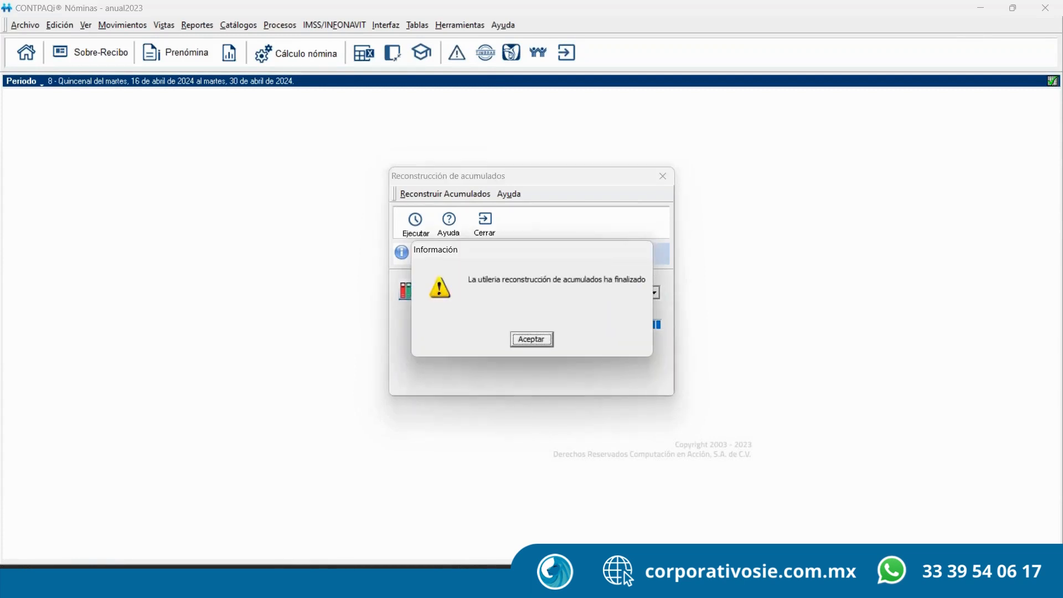
pyautogui.click(534, 339)
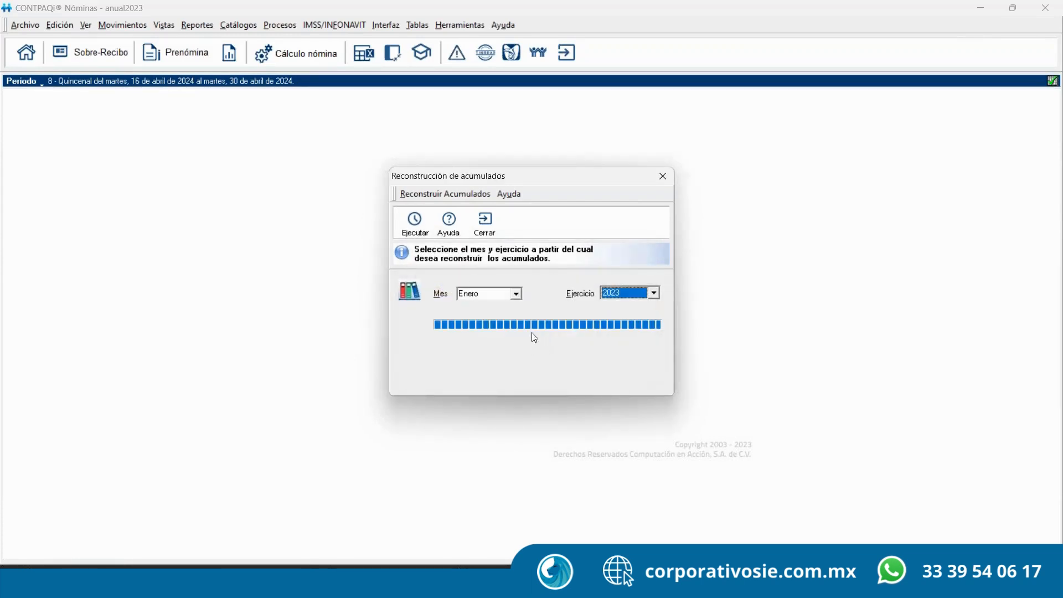
pyautogui.click(485, 222)
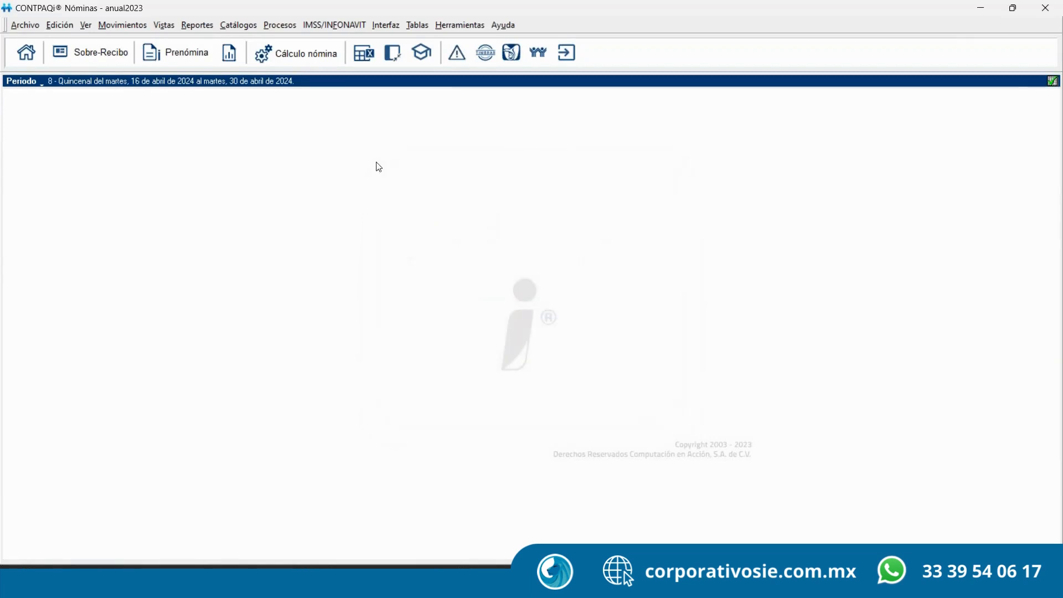
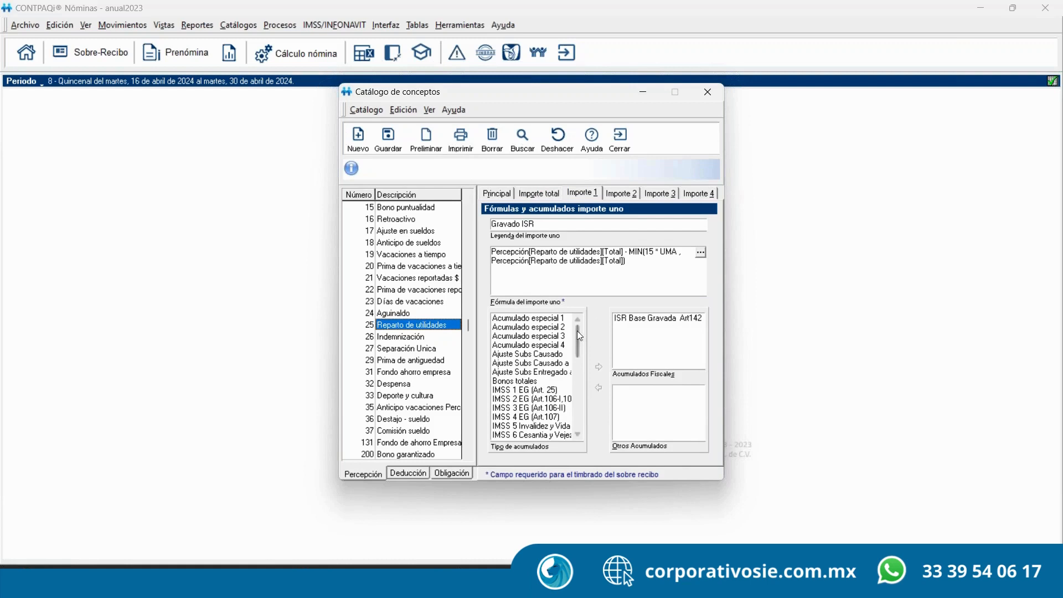
# Remove ISR Base Gravada Art142 from the fiscal accumulators of Reparto de utilidades' Importe 1 and save the concept
pyautogui.click(578, 435)
pyautogui.click(578, 435)
pyautogui.click(578, 436)
pyautogui.click(578, 435)
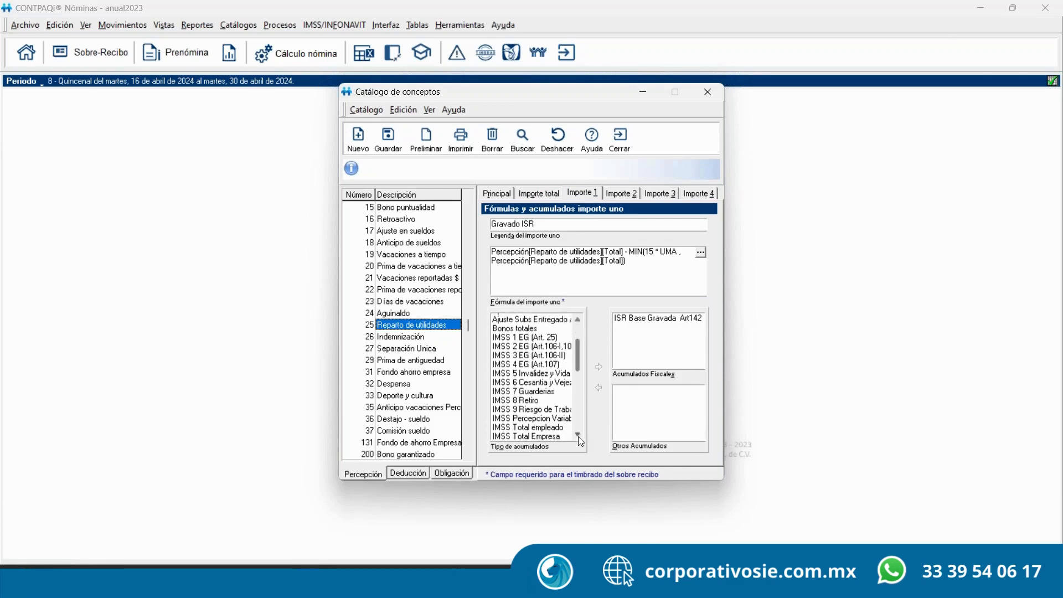
pyautogui.moveTo(579, 351); pyautogui.dragTo(578, 314)
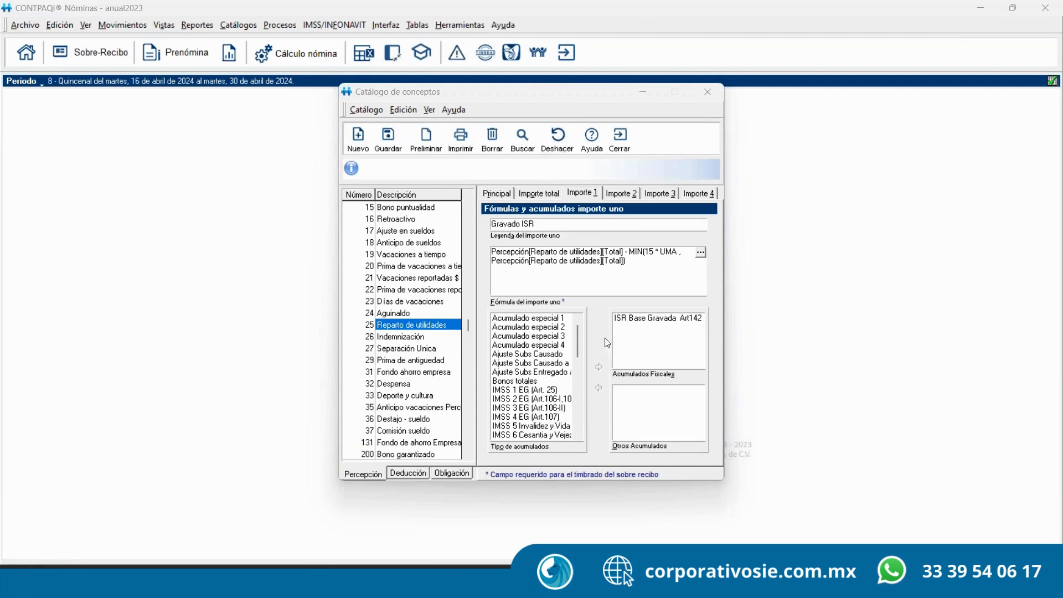
pyautogui.click(631, 323)
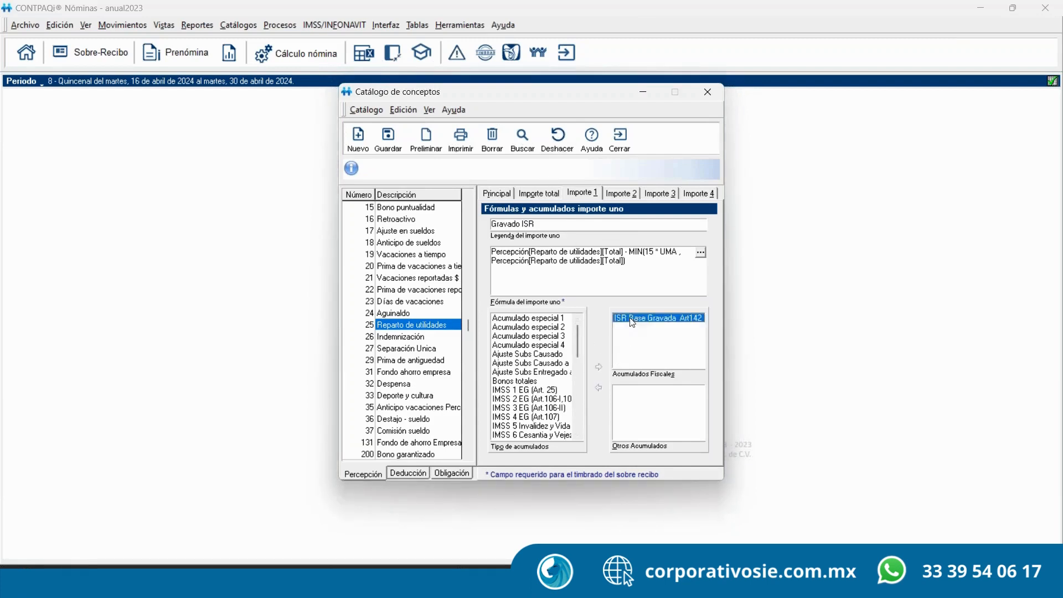
pyautogui.click(599, 389)
pyautogui.click(577, 436)
pyautogui.click(577, 436)
pyautogui.click(577, 435)
pyautogui.click(577, 435)
pyautogui.click(579, 435)
pyautogui.click(578, 434)
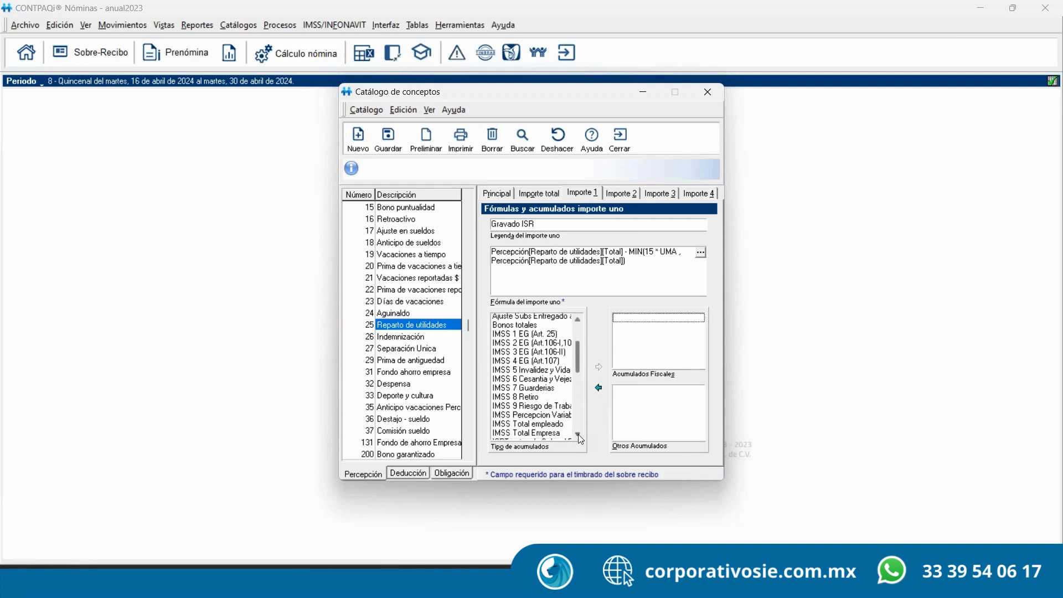
pyautogui.click(578, 433)
pyautogui.click(578, 433)
pyautogui.click(580, 433)
pyautogui.click(579, 433)
pyautogui.click(579, 433)
pyautogui.click(580, 433)
pyautogui.click(579, 434)
pyautogui.click(579, 433)
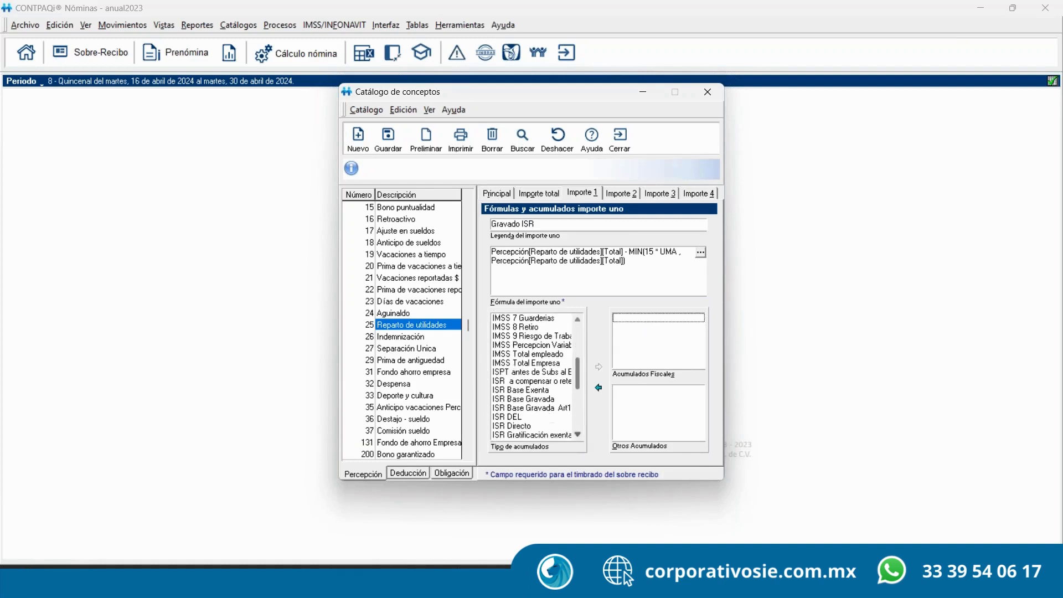
pyautogui.click(536, 390)
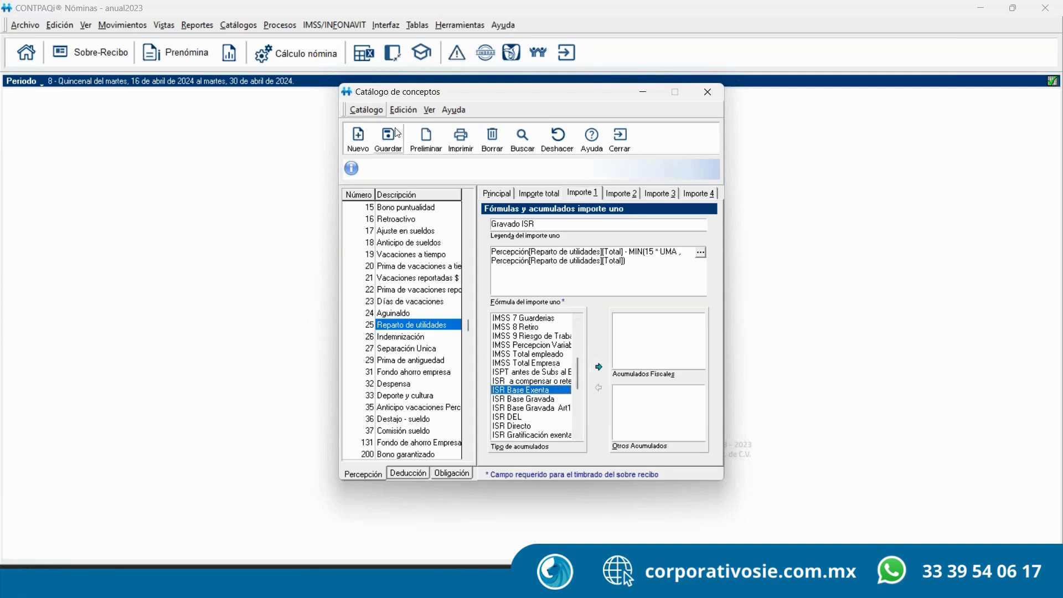
pyautogui.click(394, 137)
# Add ISR Base Gravada to the fiscal accumulators of Reparto de utilidades' Importe 1
pyautogui.click(599, 368)
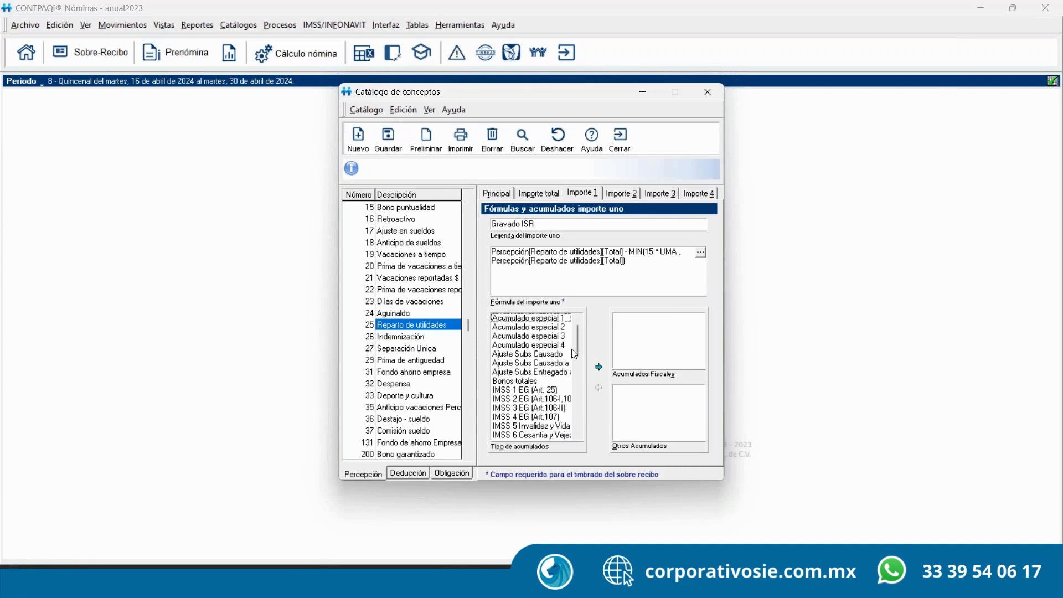
pyautogui.moveTo(577, 354); pyautogui.dragTo(577, 421)
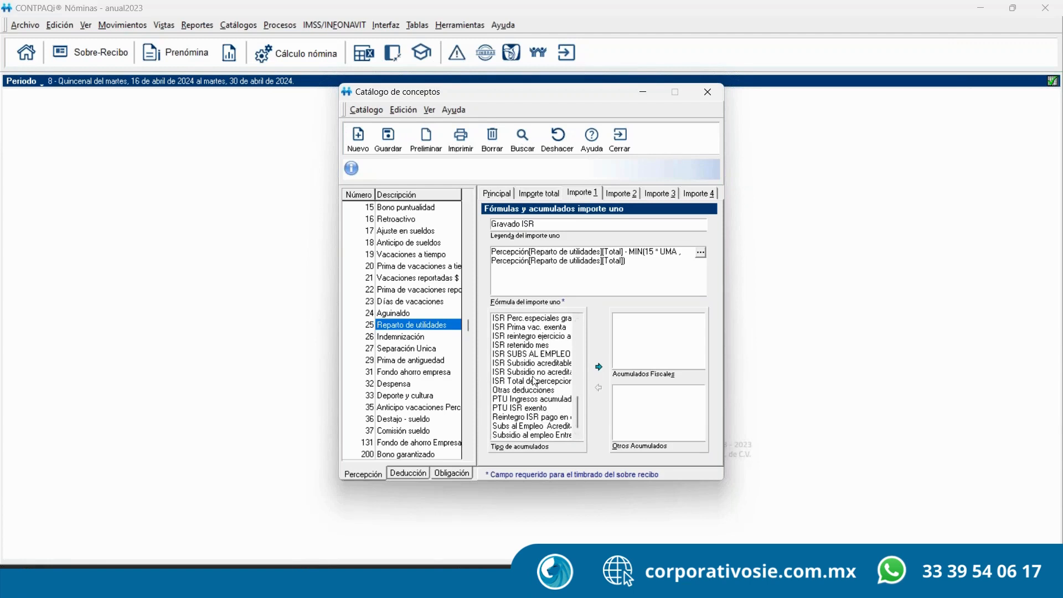
pyautogui.scroll(2, 535, 384)
pyautogui.scroll(2, 543, 372)
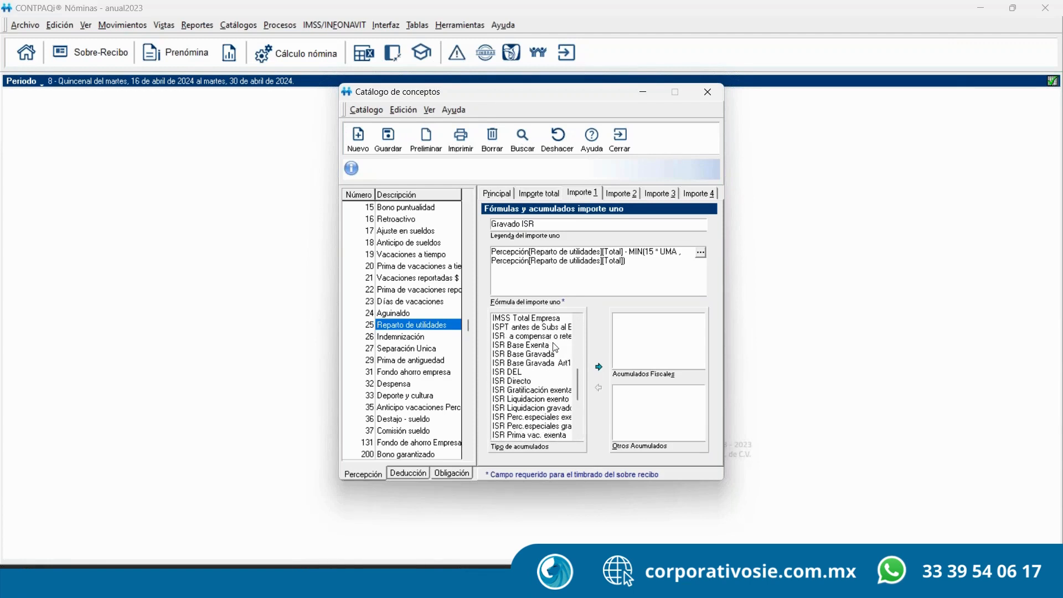
pyautogui.click(553, 354)
pyautogui.click(599, 367)
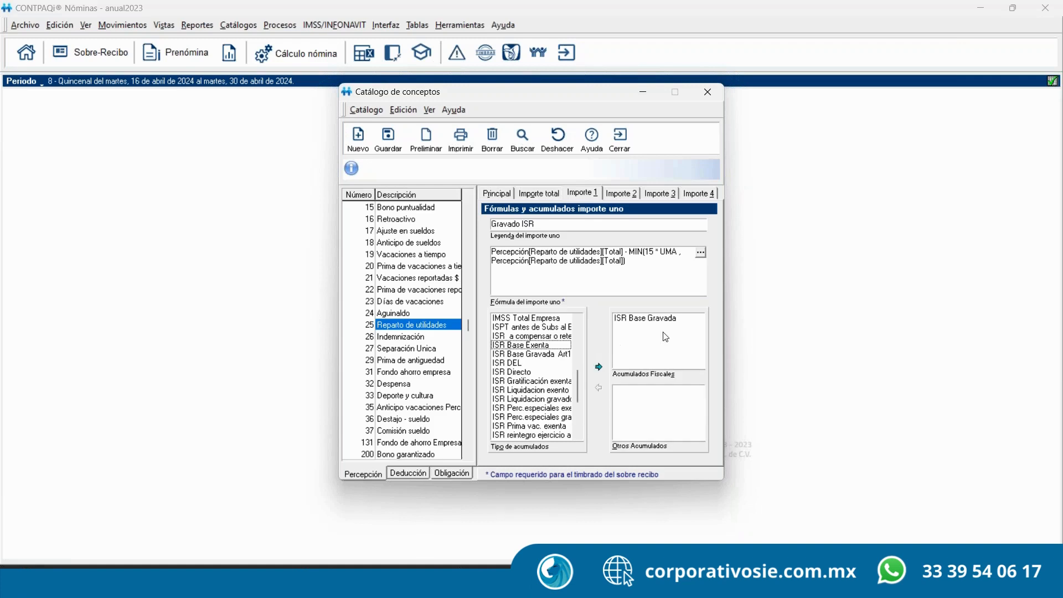
# Replace ISR Base Gravada with ISR Base Gravada Art142 in the Importe 1 fiscal accumulators, then save the concept and close the catalog
pyautogui.click(649, 320)
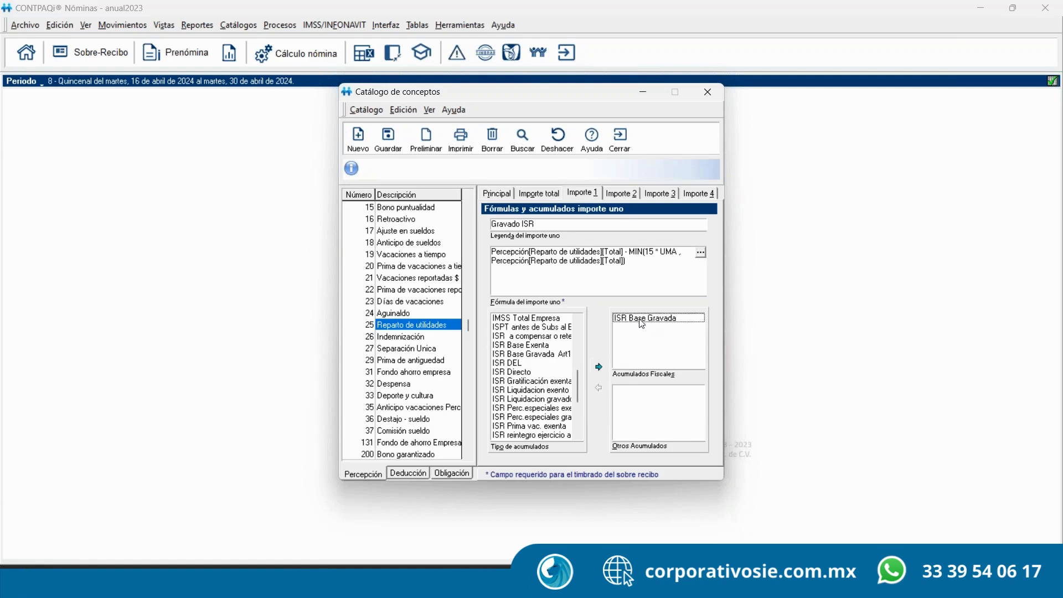
pyautogui.click(598, 387)
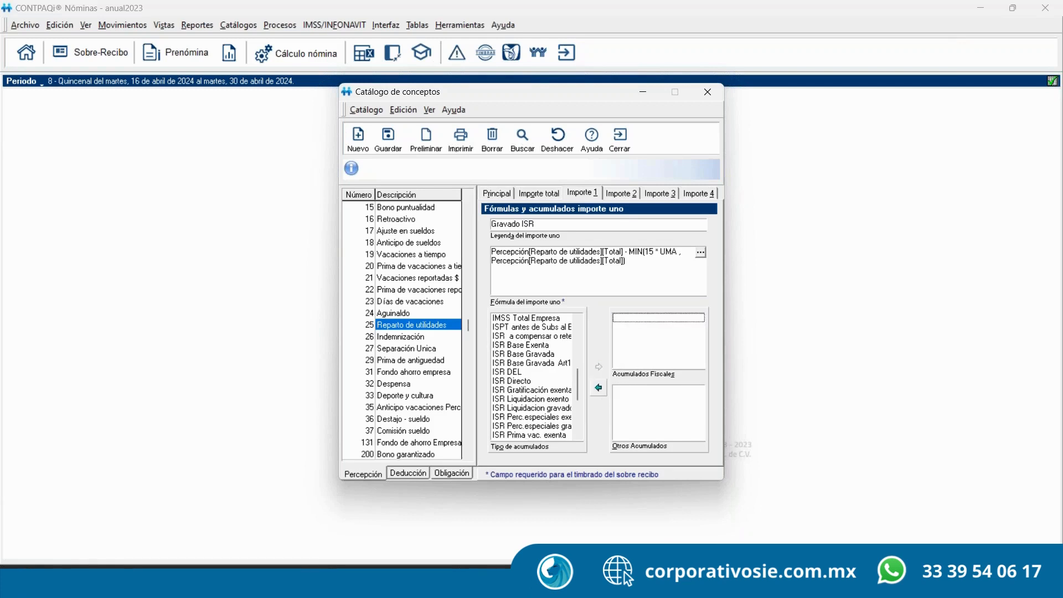
pyautogui.click(546, 364)
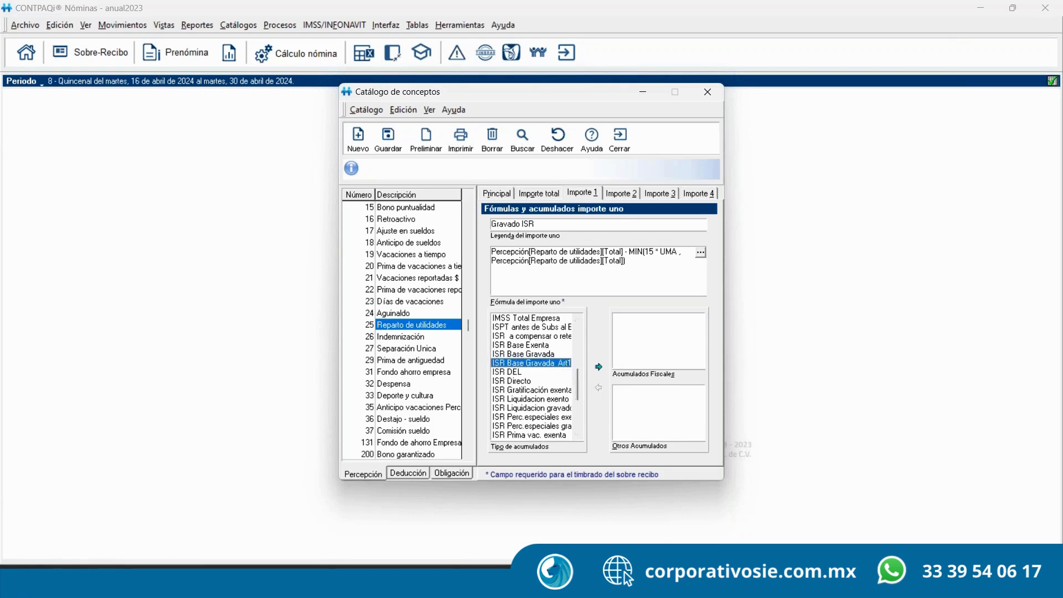
pyautogui.click(599, 366)
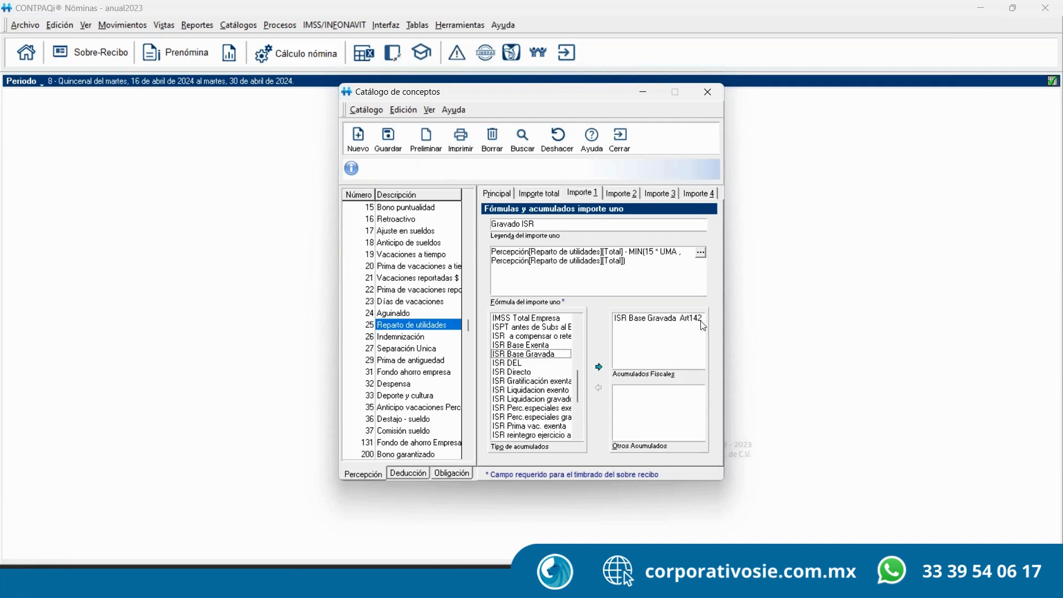
pyautogui.click(387, 143)
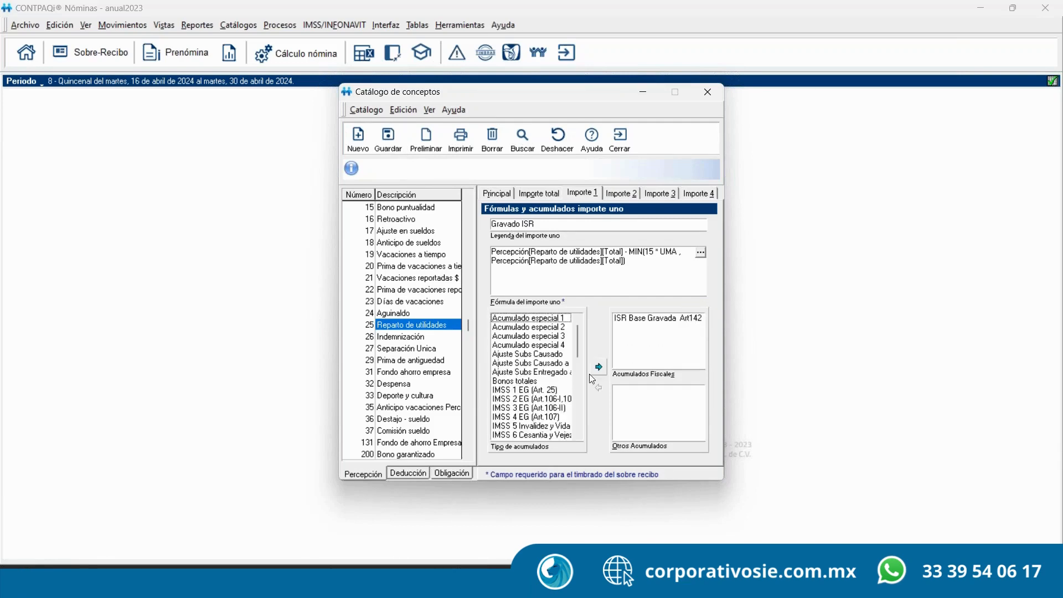
pyautogui.click(620, 140)
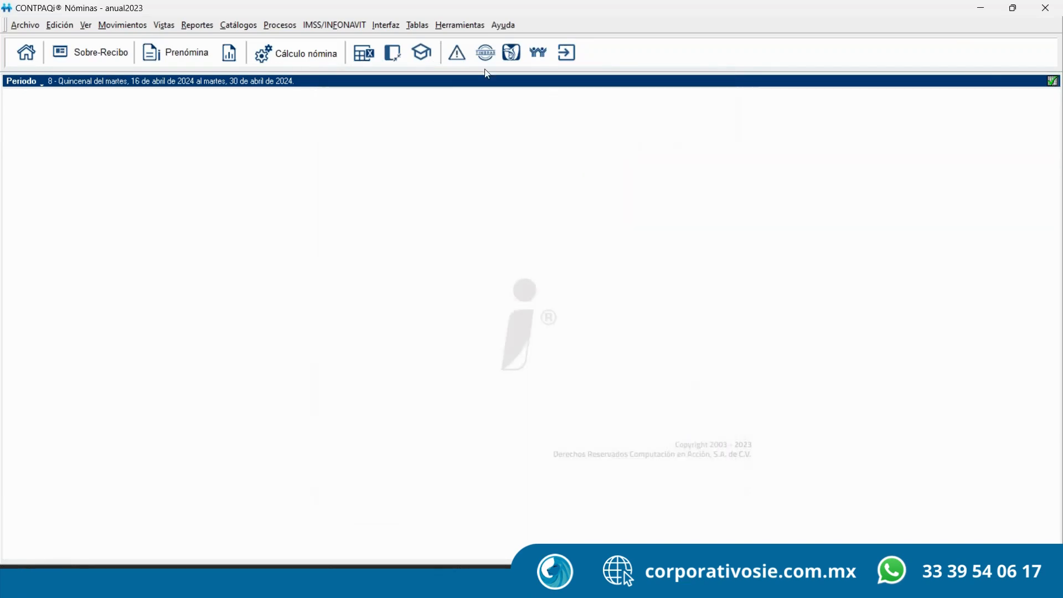
pyautogui.moveTo(761, 586)
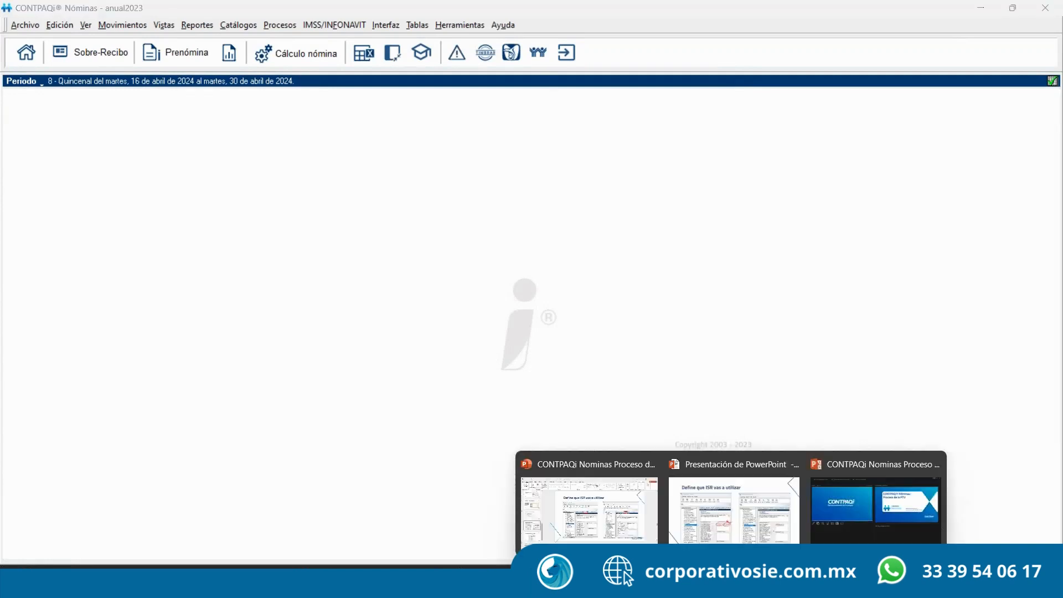
pyautogui.click(879, 506)
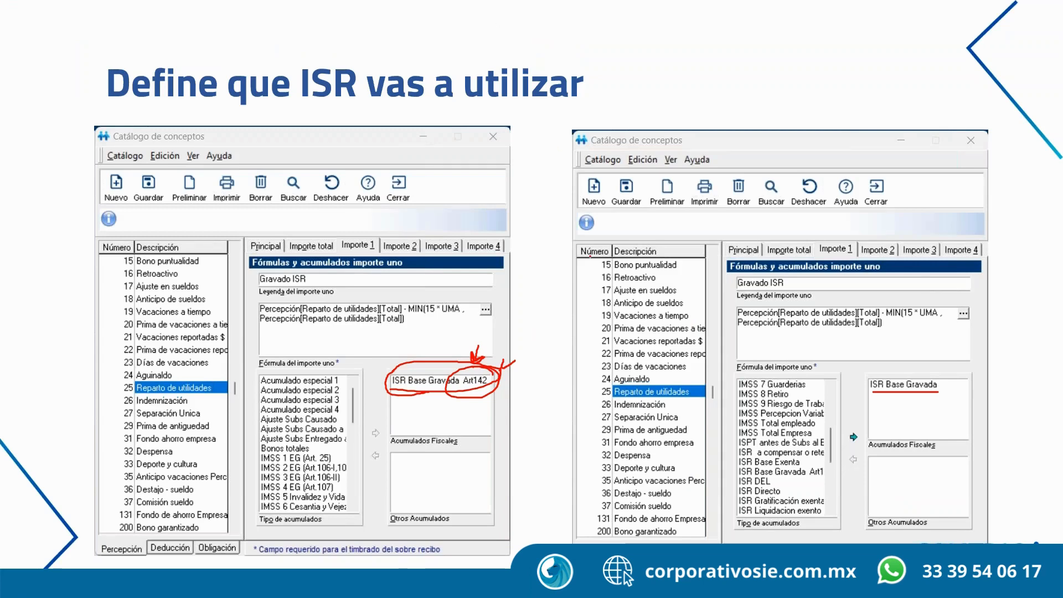
pyautogui.hotkey('alt', 'Tab')
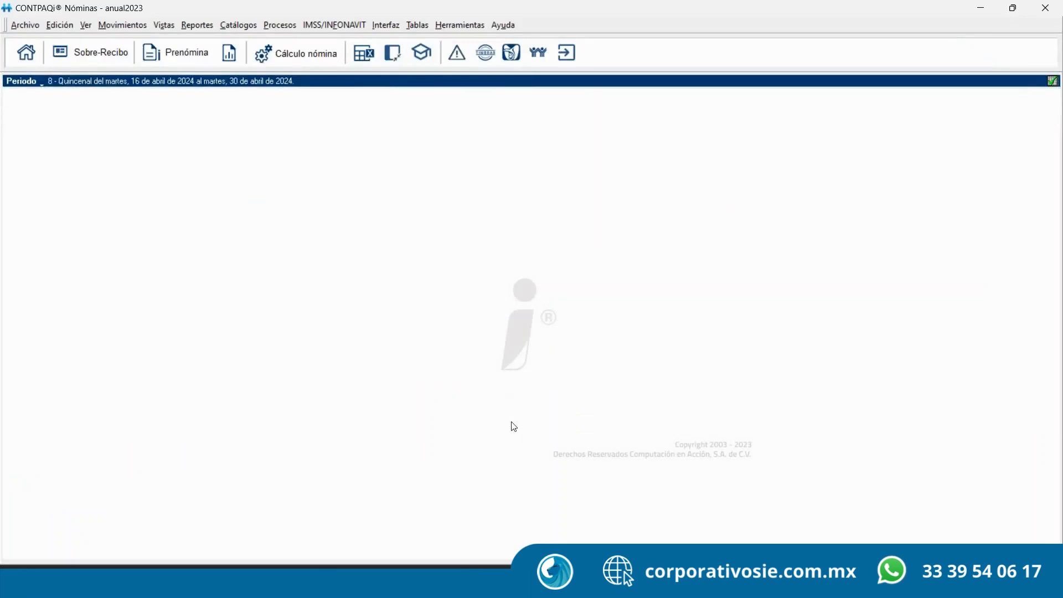
pyautogui.hotkey('alt', 'Tab')
pyautogui.hotkey('alt', 'Tab')
pyautogui.click(731, 584)
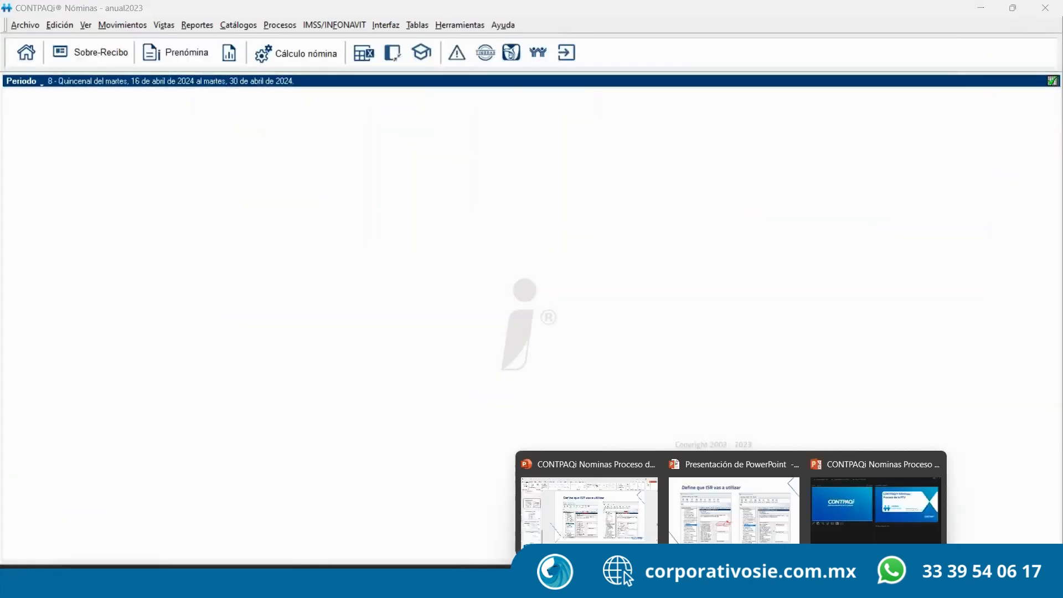
pyautogui.click(735, 510)
pyautogui.press('Right')
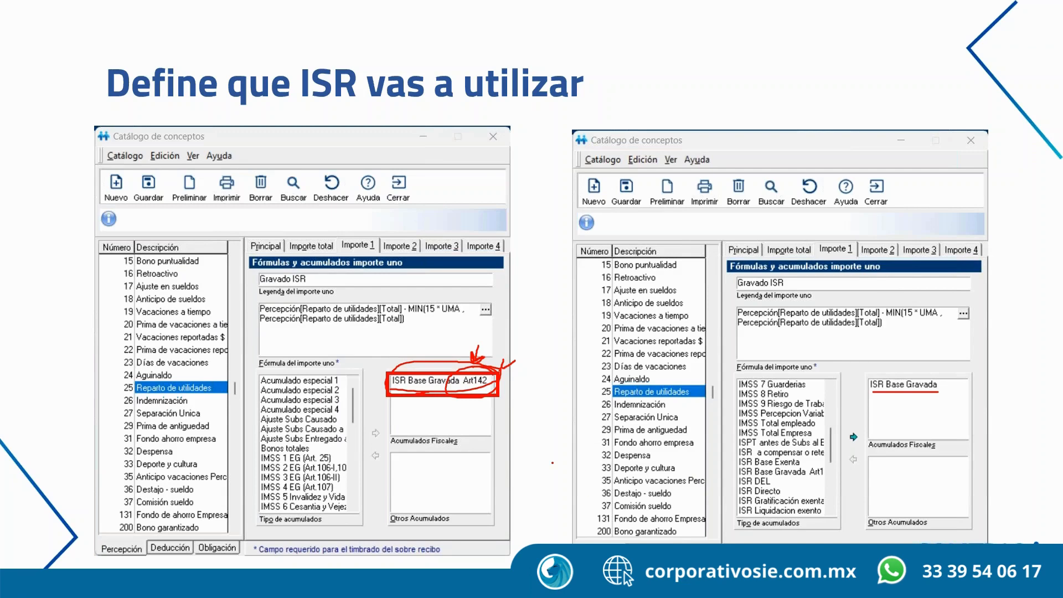
pyautogui.press('Right')
pyautogui.press('Right')
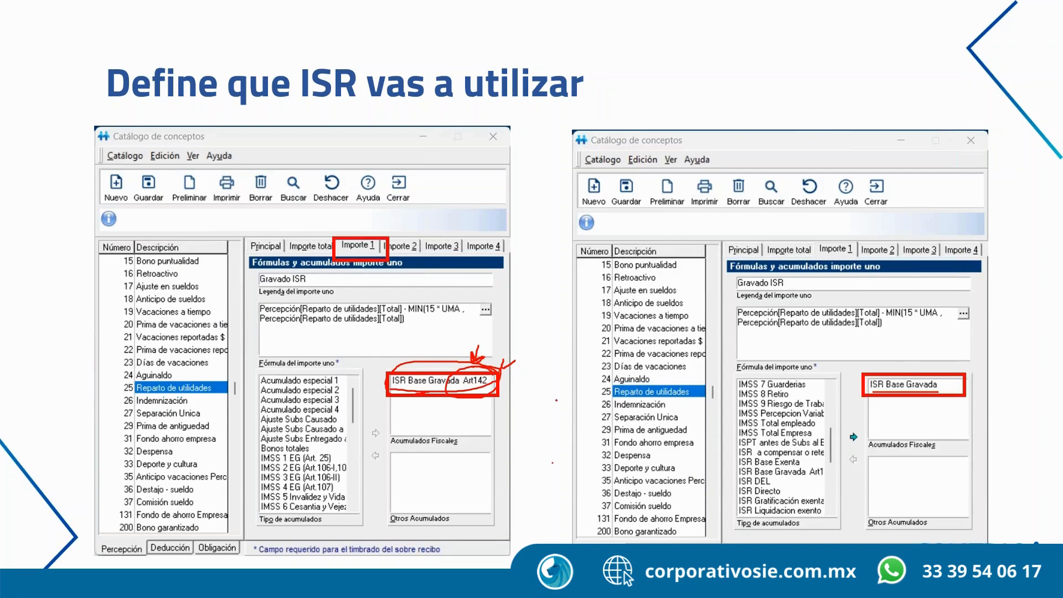
pyautogui.press('Right')
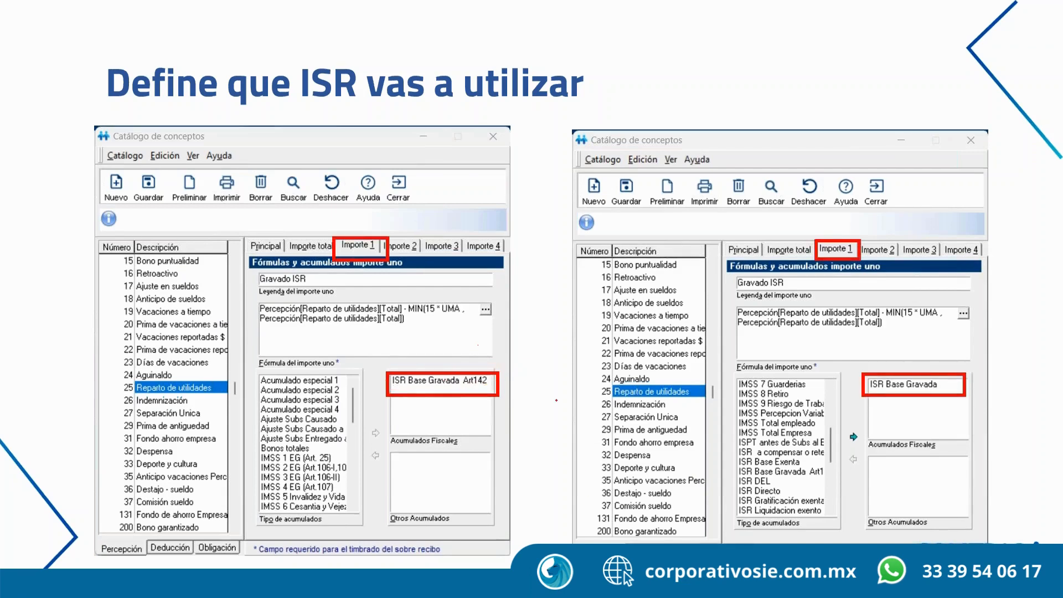
pyautogui.press('Right')
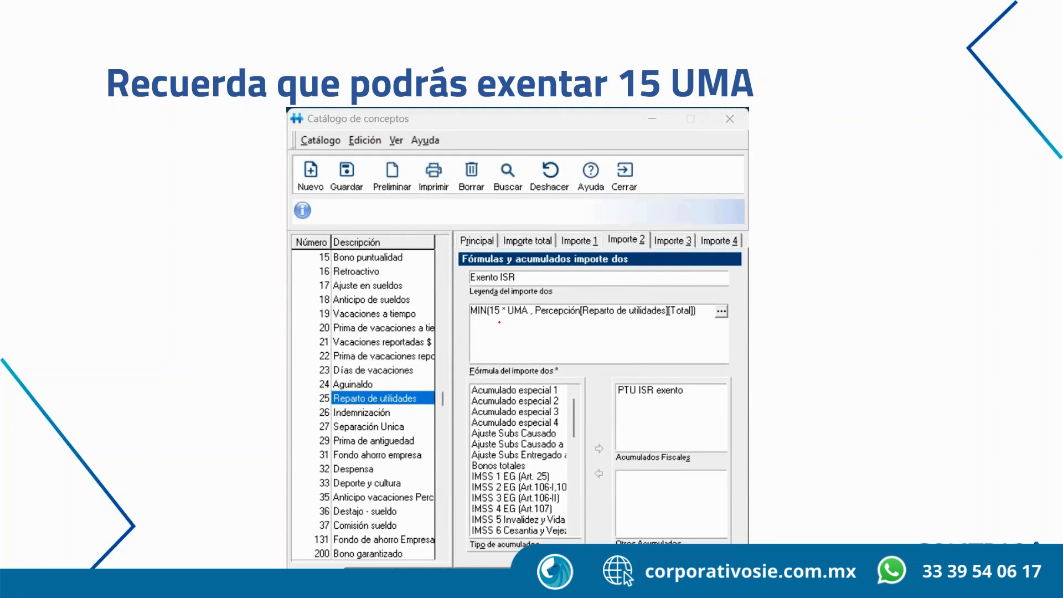
pyautogui.moveTo(535, 301)
pyautogui.mouseDown()
pyautogui.moveTo(474, 298)
pyautogui.moveTo(460, 317)
pyautogui.moveTo(631, 333)
pyautogui.moveTo(745, 313)
pyautogui.moveTo(643, 294)
pyautogui.moveTo(497, 294)
pyautogui.mouseUp()
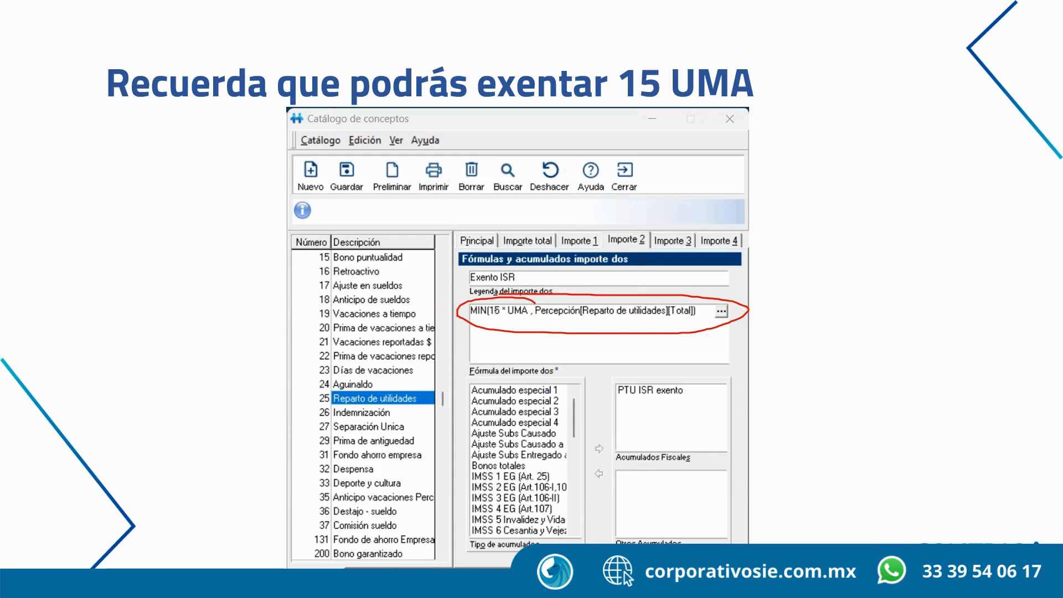
pyautogui.moveTo(498, 301)
pyautogui.mouseDown()
pyautogui.moveTo(465, 305)
pyautogui.moveTo(482, 329)
pyautogui.moveTo(540, 312)
pyautogui.moveTo(510, 294)
pyautogui.mouseUp()
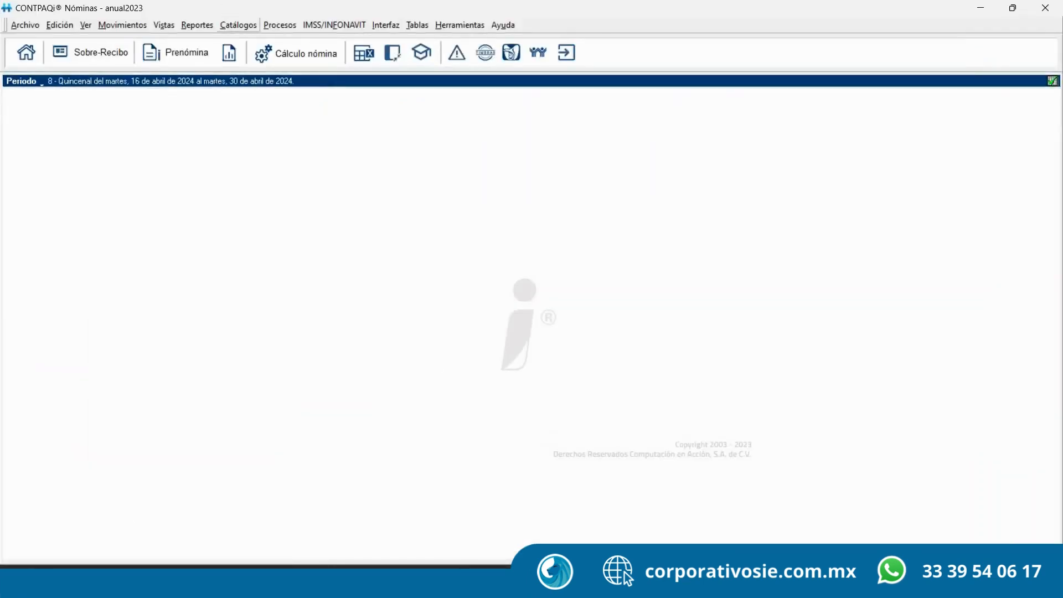
# Review the Importe 1 and Importe 2 formulas and accumulators of the Reparto de utilidades concept, then close the concept catalog
pyautogui.click(239, 25)
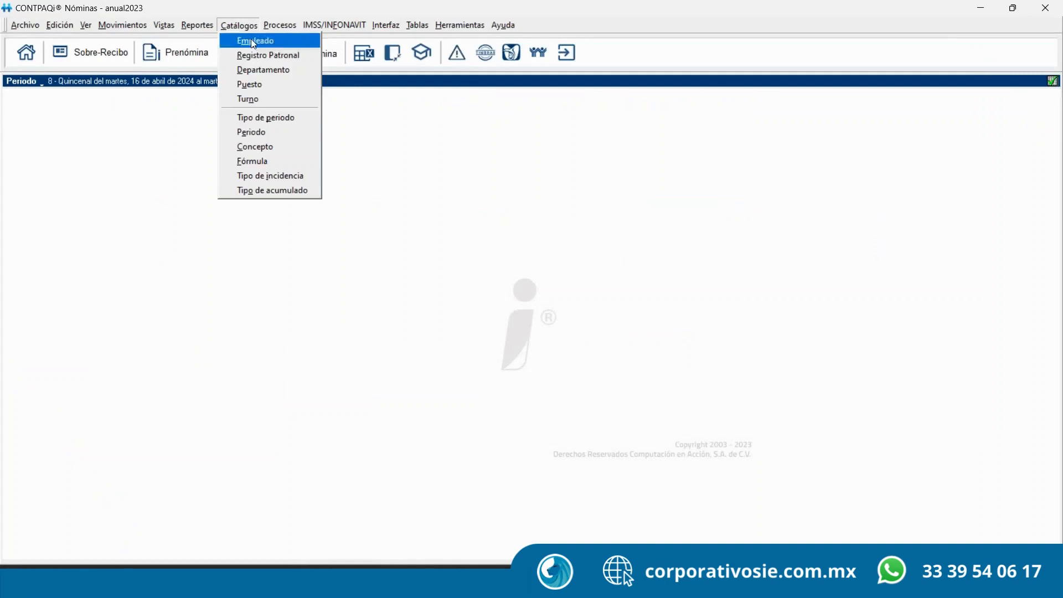
pyautogui.click(260, 146)
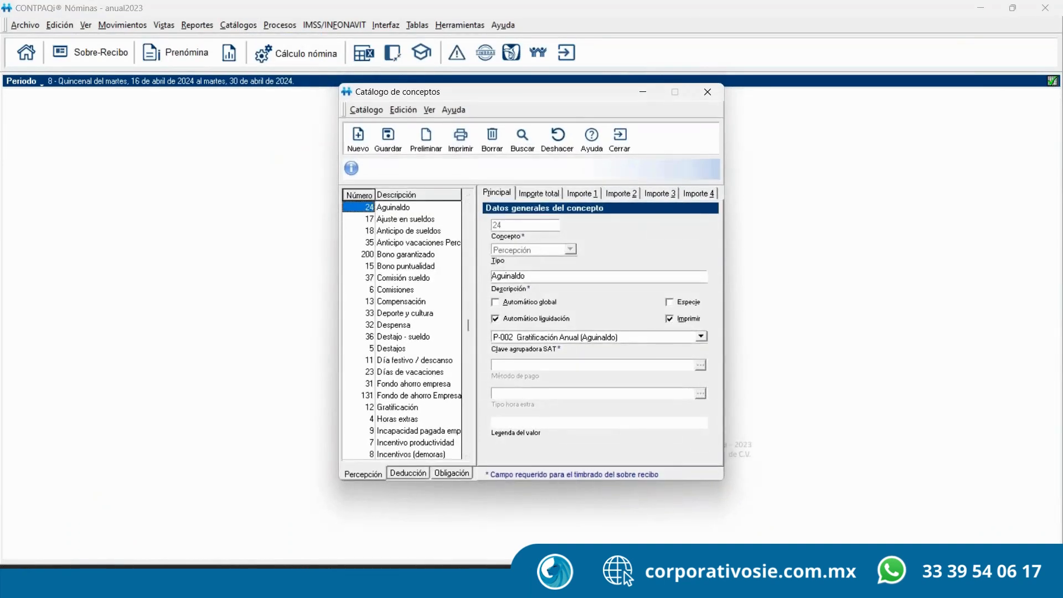
pyautogui.click(368, 196)
pyautogui.click(372, 325)
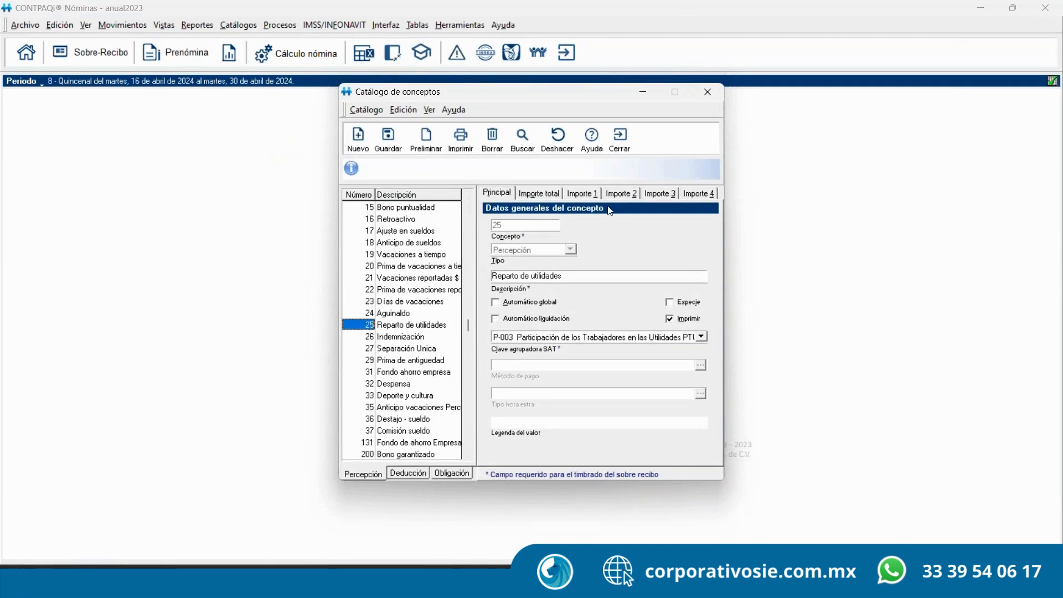
pyautogui.click(587, 194)
pyautogui.click(622, 194)
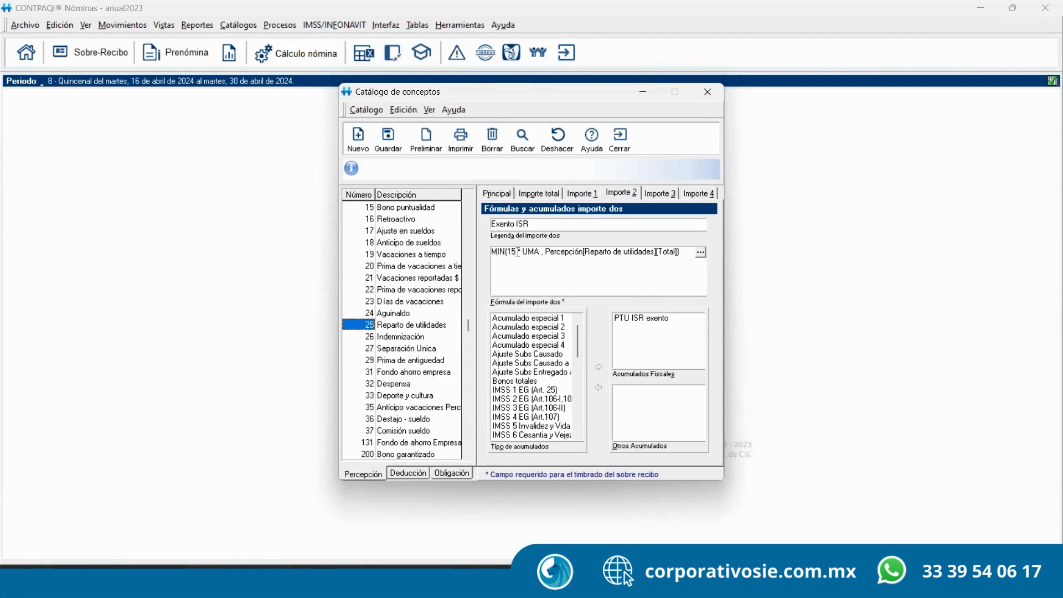
pyautogui.click(620, 138)
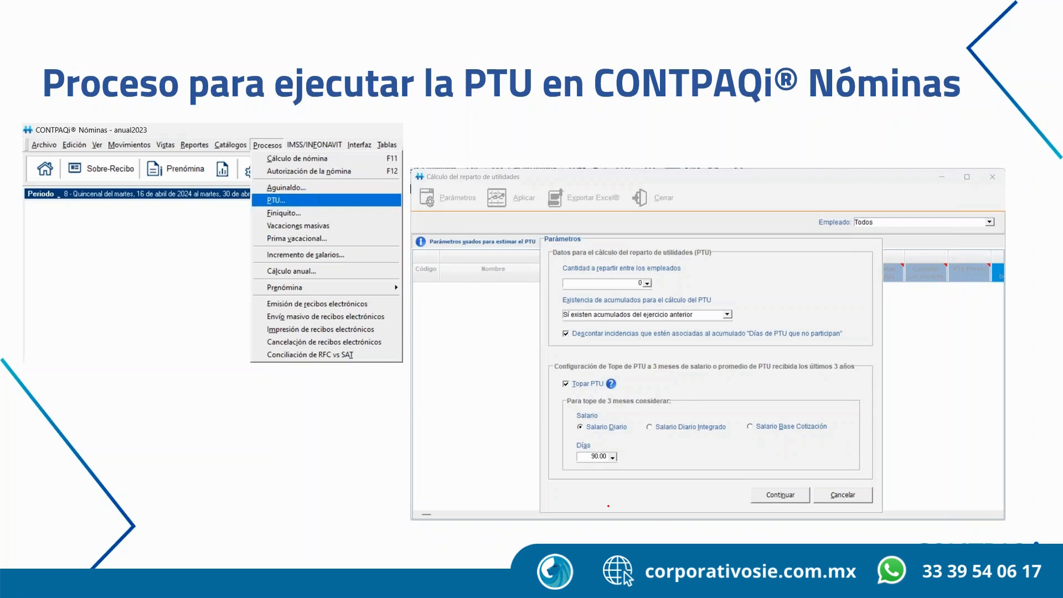
# Switch back to CONTPAQi Nóminas, open the PTU calculation and set the amount to distribute among employees to 200,000
pyautogui.hotkey('alt', 'Tab')
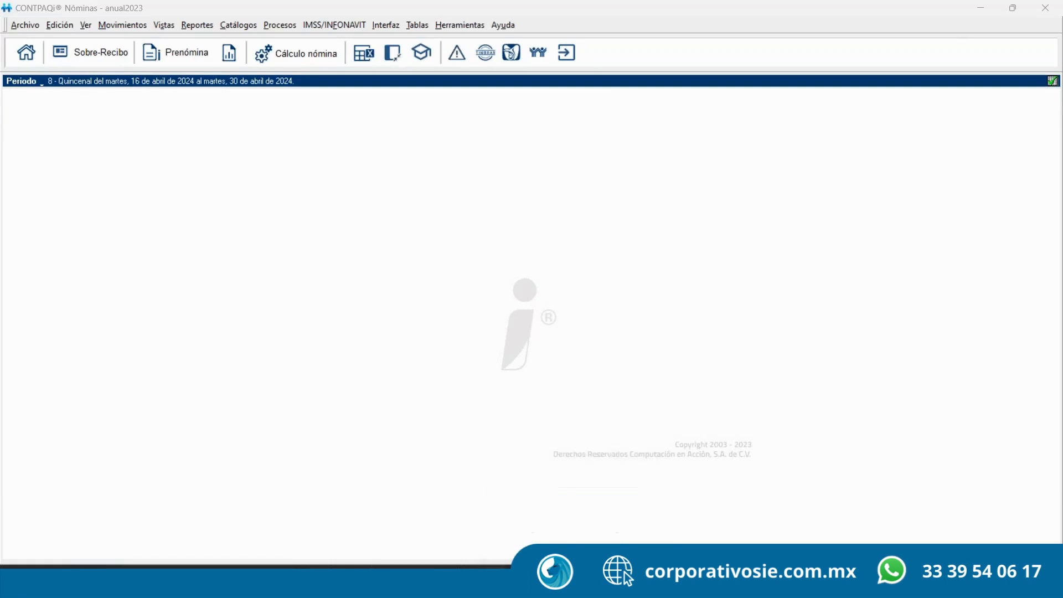
pyautogui.click(279, 25)
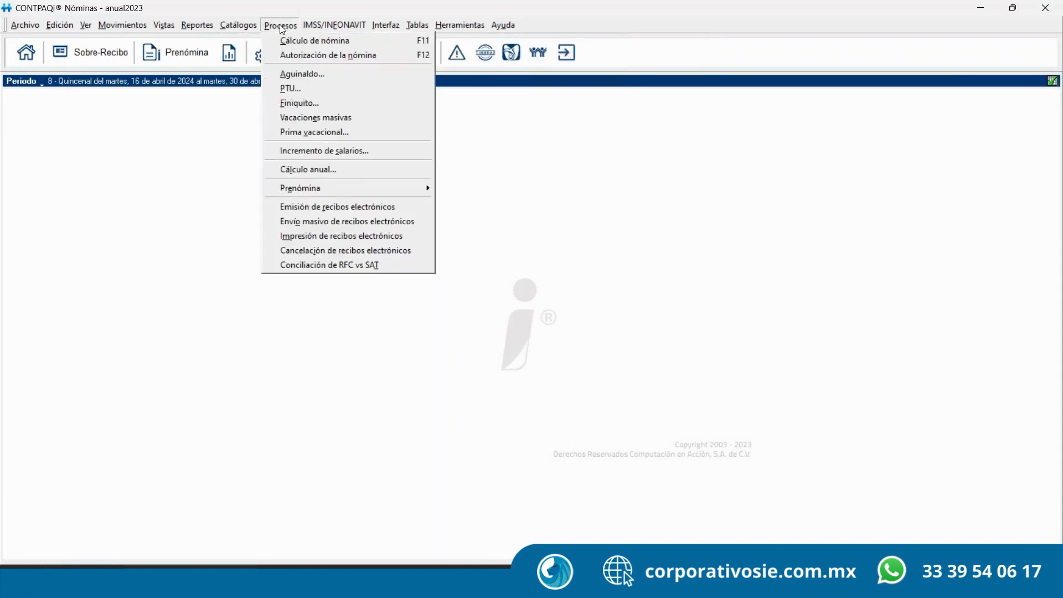
pyautogui.click(300, 88)
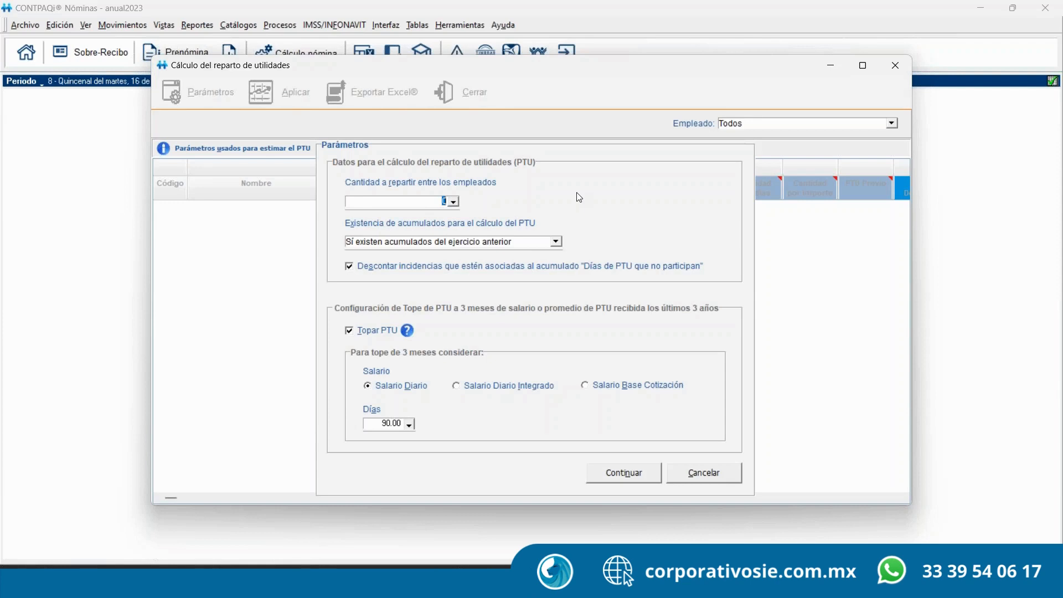
pyautogui.write('200,000')
pyautogui.press('Tab')
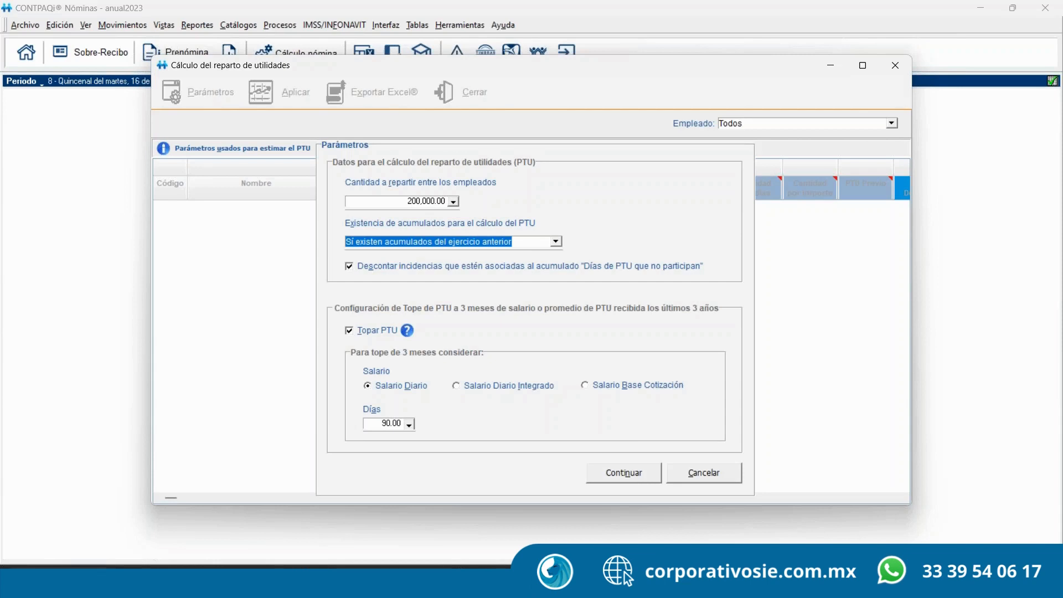
# Try the option No existen acumulados del ejercicio anterior, then restore Sí existen acumulados del ejercicio anterior
pyautogui.click(556, 242)
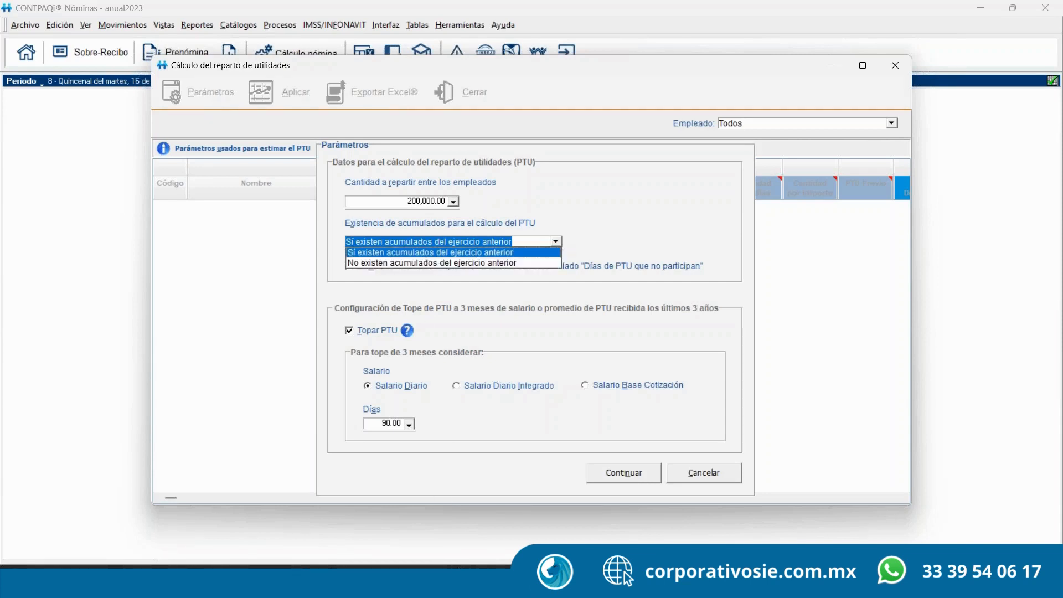
pyautogui.click(397, 252)
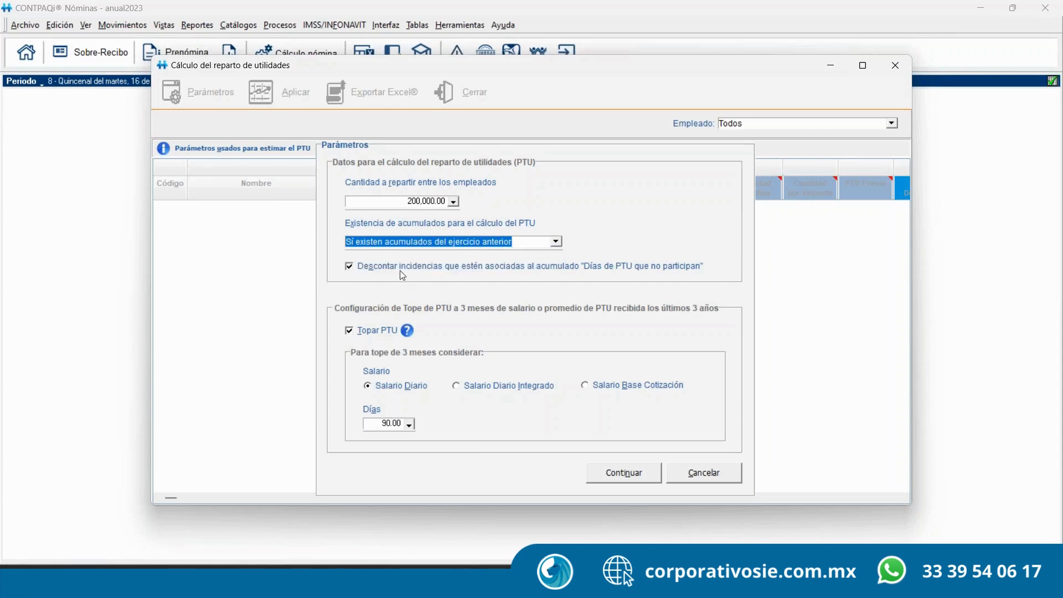
pyautogui.click(556, 242)
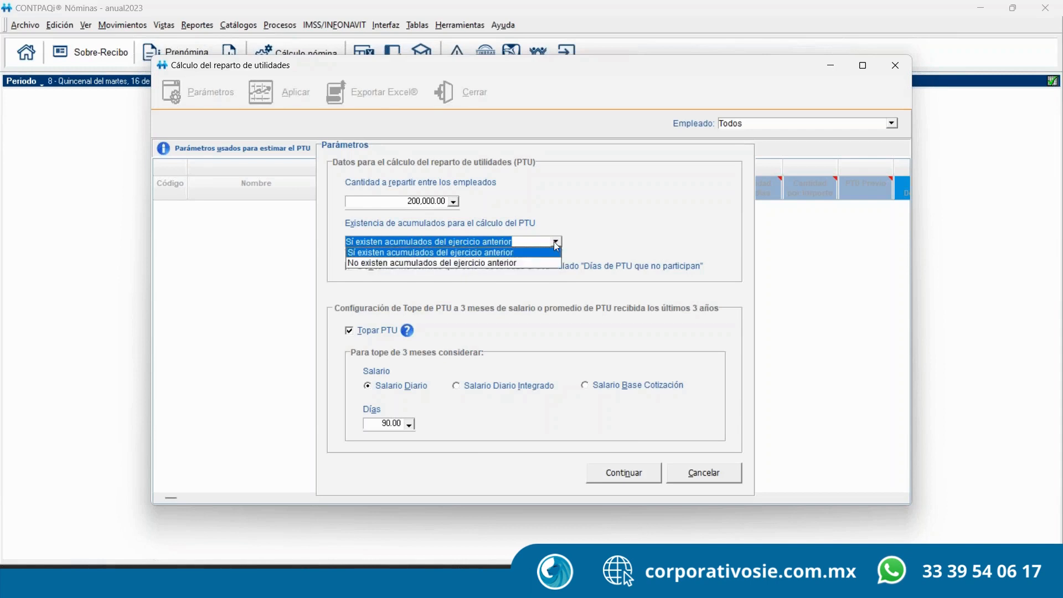
pyautogui.click(450, 263)
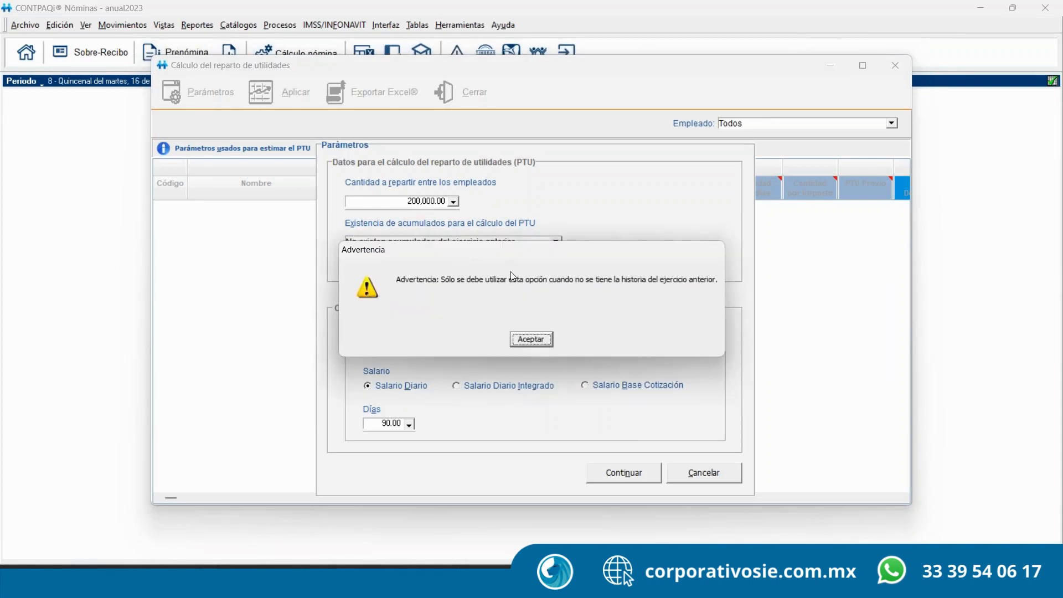
pyautogui.click(531, 340)
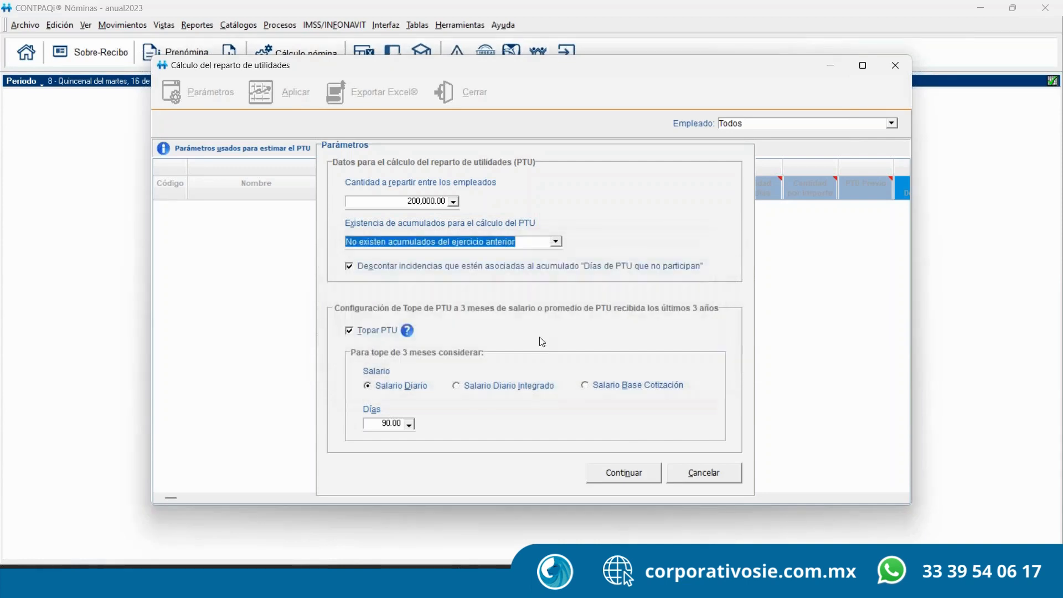
pyautogui.click(555, 242)
pyautogui.click(478, 251)
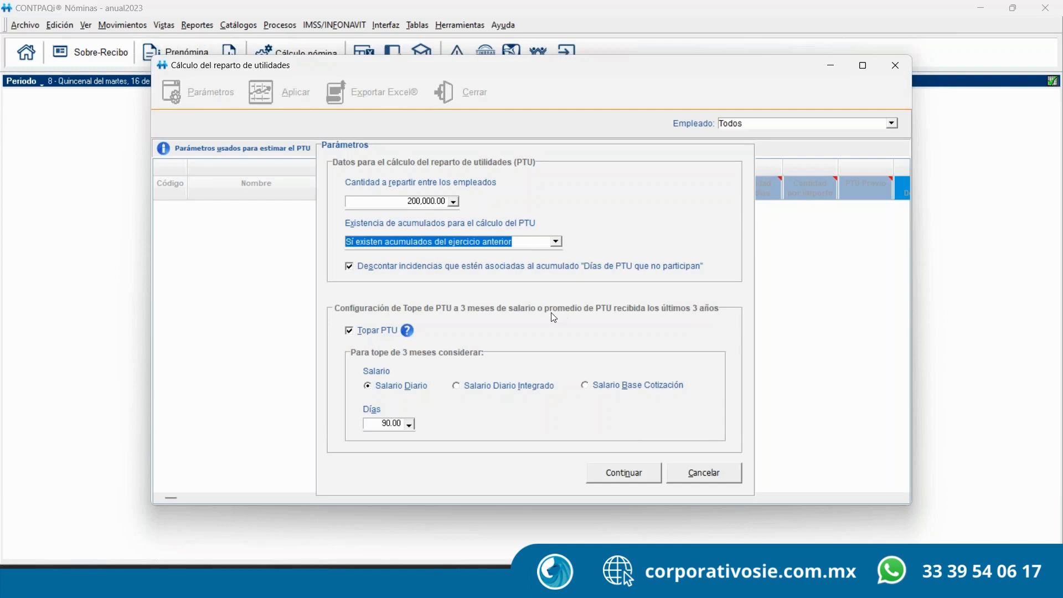
# Turn Topar PTU off and on again, then cancel the parameters and close the profit-sharing calculation
pyautogui.click(350, 330)
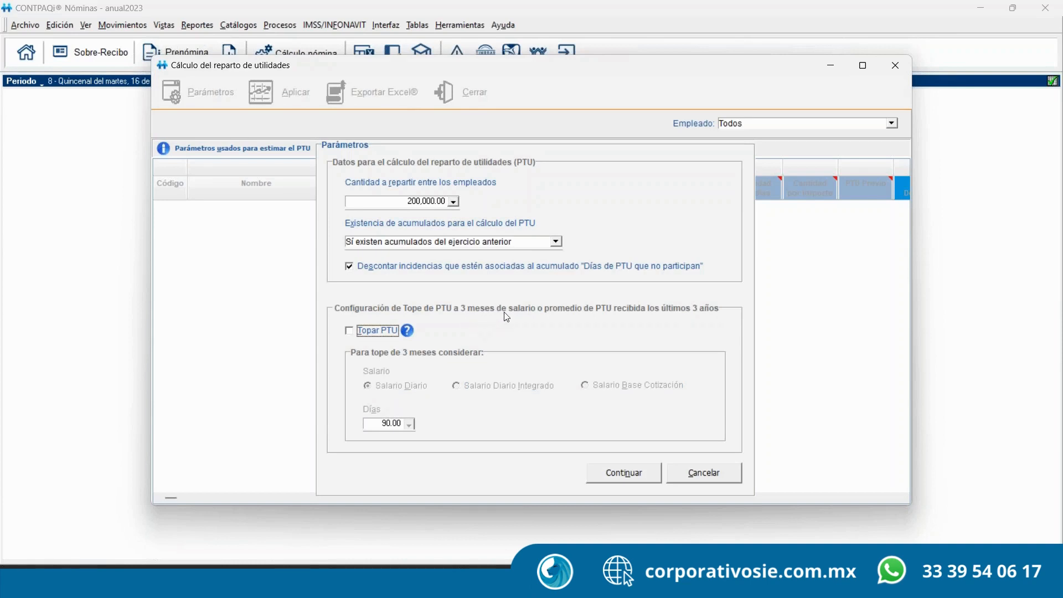
pyautogui.click(350, 331)
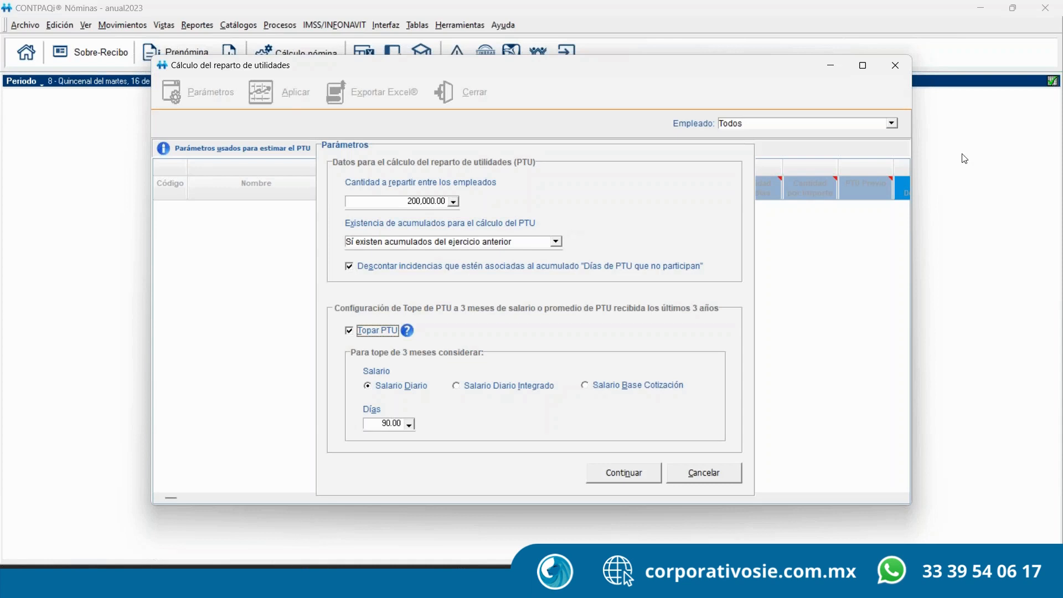
pyautogui.click(702, 473)
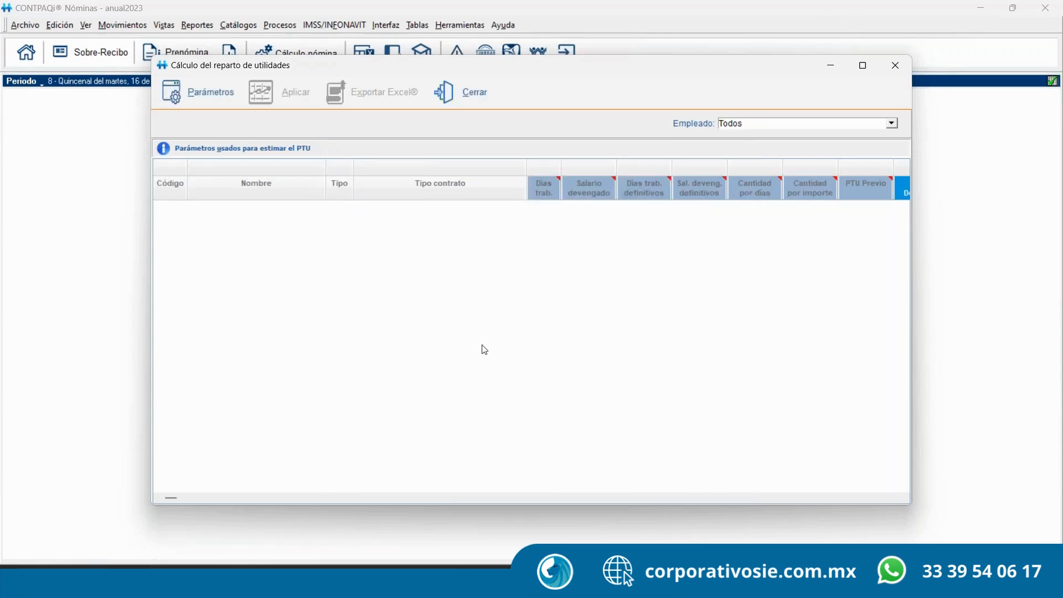
pyautogui.click(894, 65)
# Examine the daily salary and SBC fields of the third listed employee in the employee catalog, then close the catalog
pyautogui.click(239, 25)
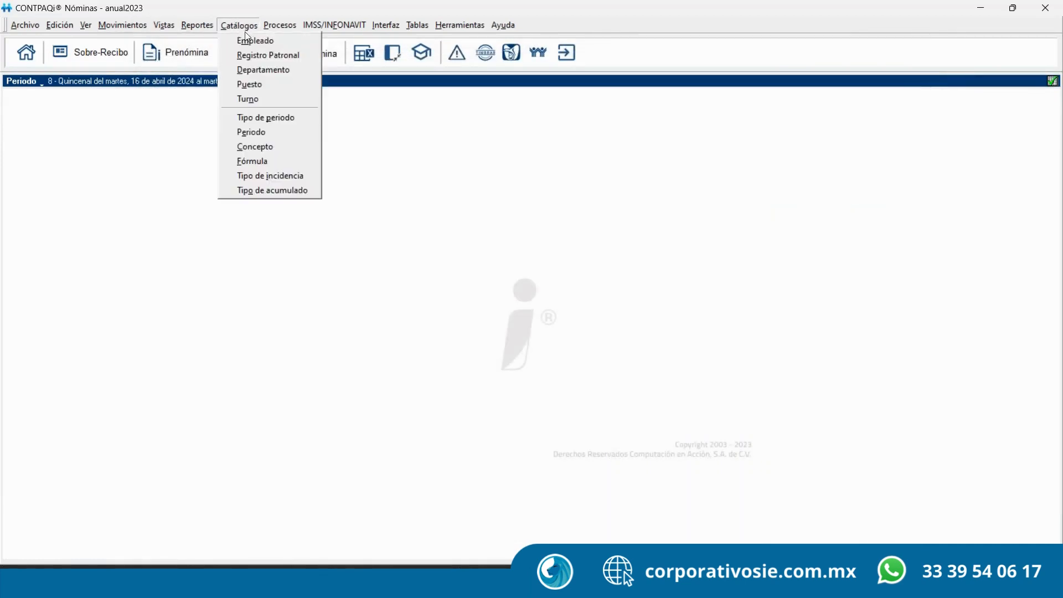
pyautogui.click(268, 55)
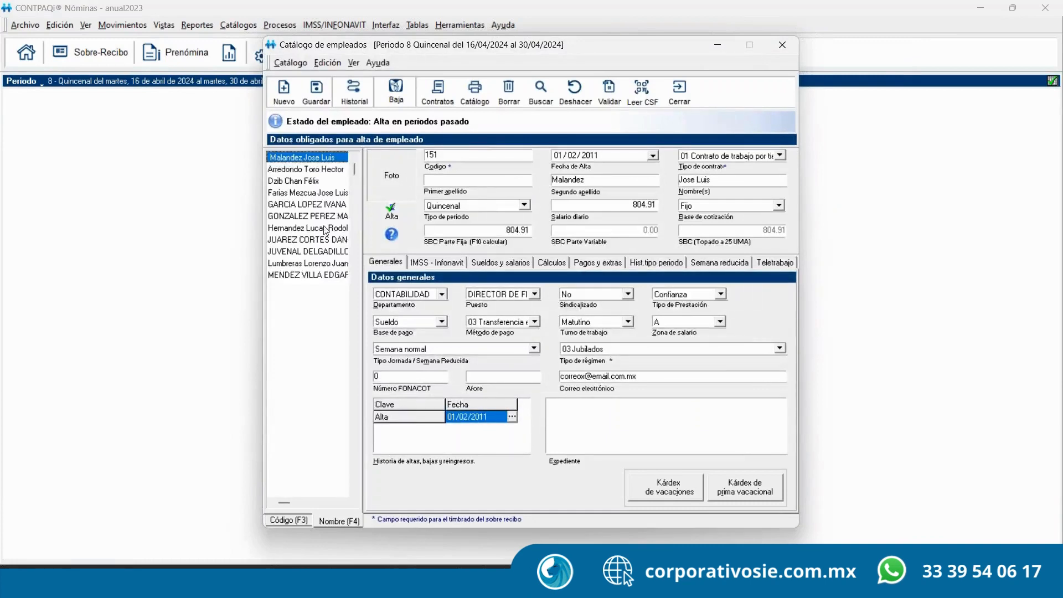
pyautogui.click(312, 182)
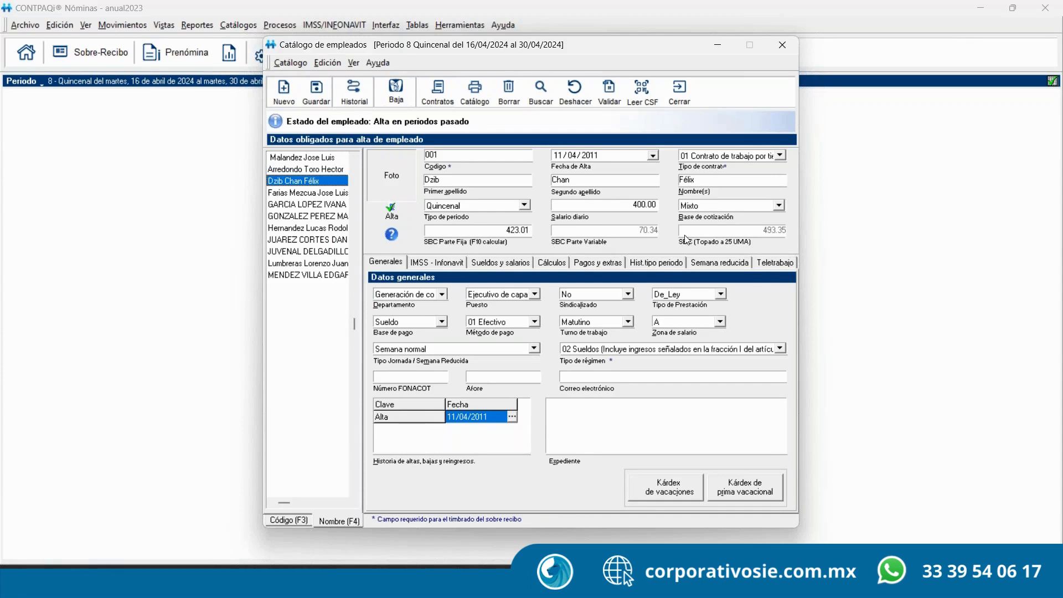
pyautogui.doubleClick(648, 204)
pyautogui.press('Tab')
pyautogui.click(509, 230)
pyautogui.click(680, 91)
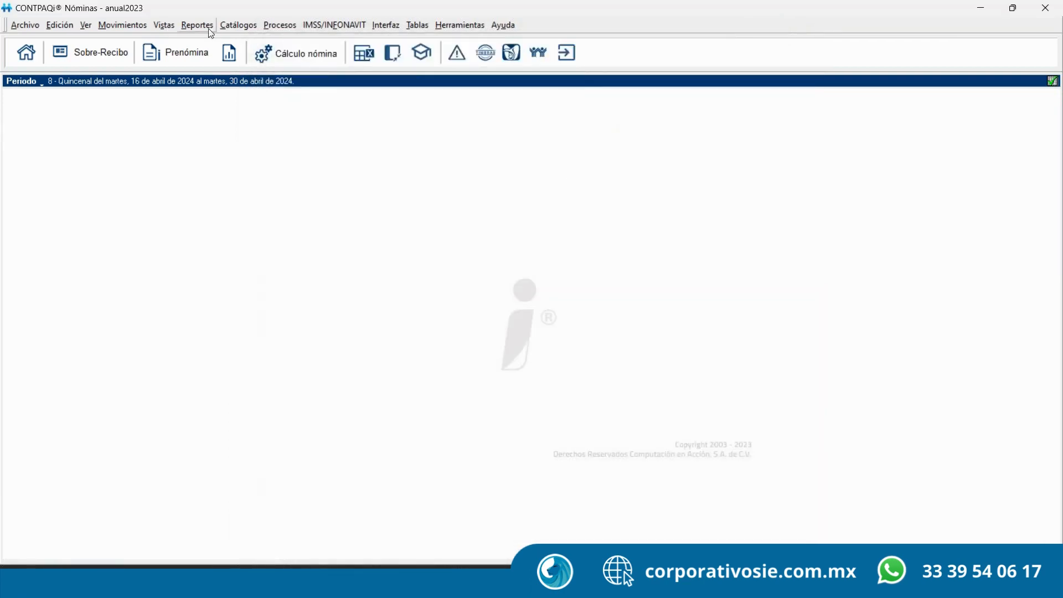
# Run the PTU calculation with 200,000 as the amount to distribute among the employees
pyautogui.click(280, 25)
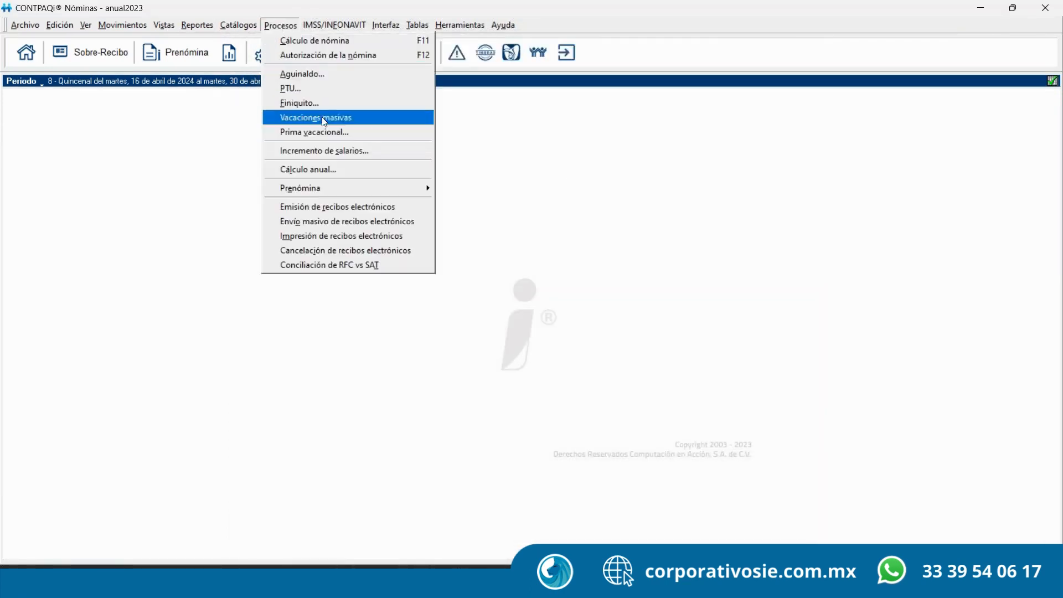
pyautogui.click(310, 89)
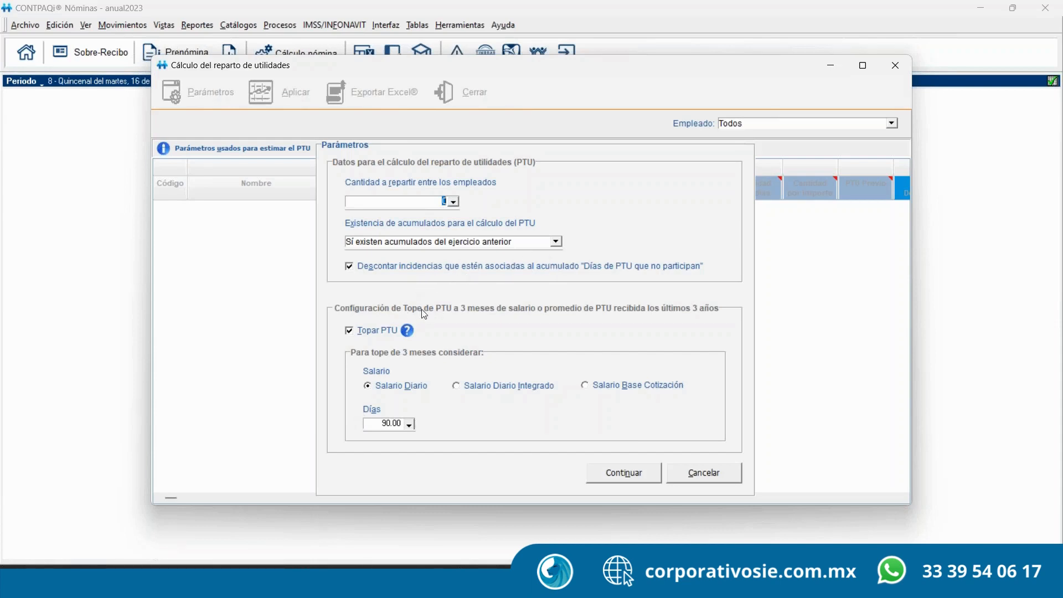
pyautogui.click(624, 475)
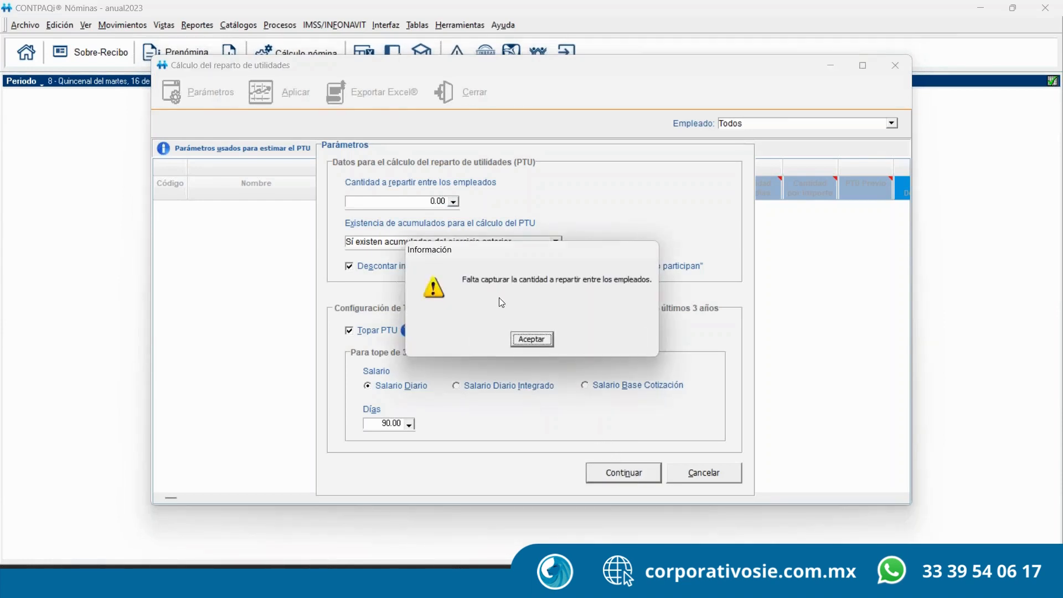
pyautogui.click(533, 339)
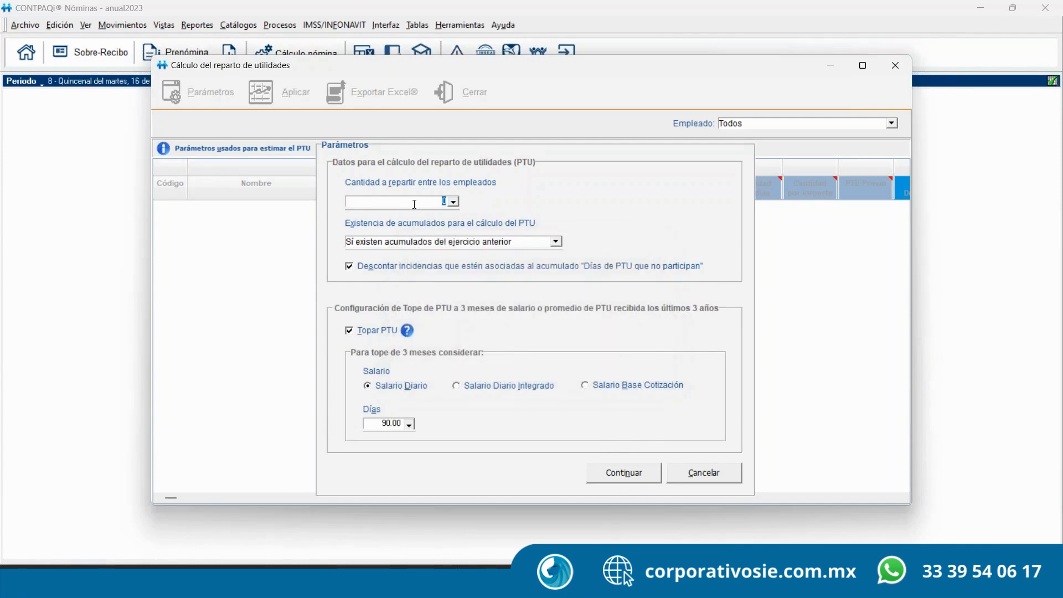
pyautogui.write('200000')
pyautogui.press('Tab')
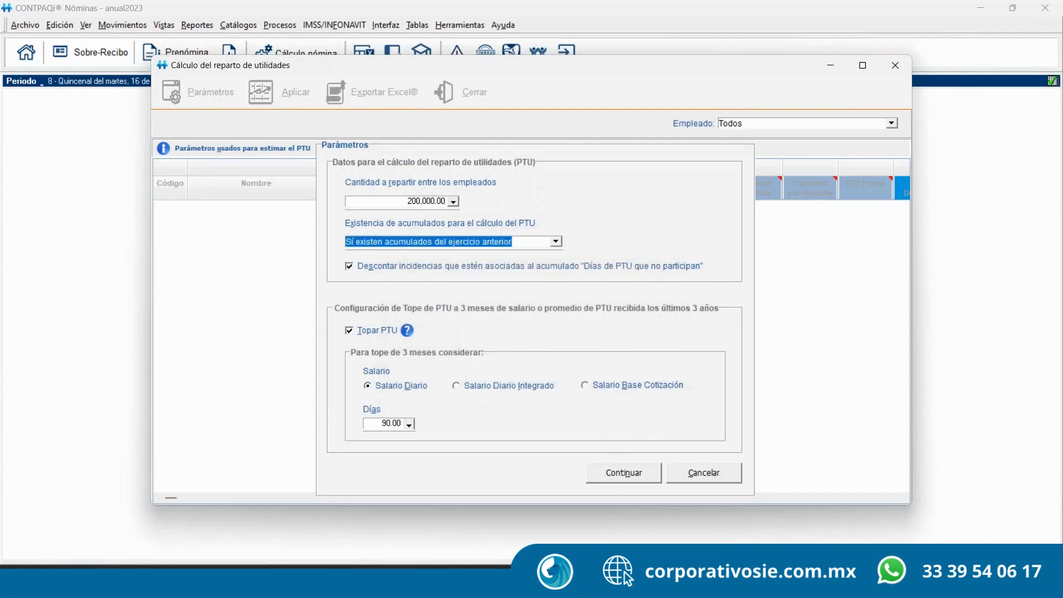
pyautogui.click(609, 477)
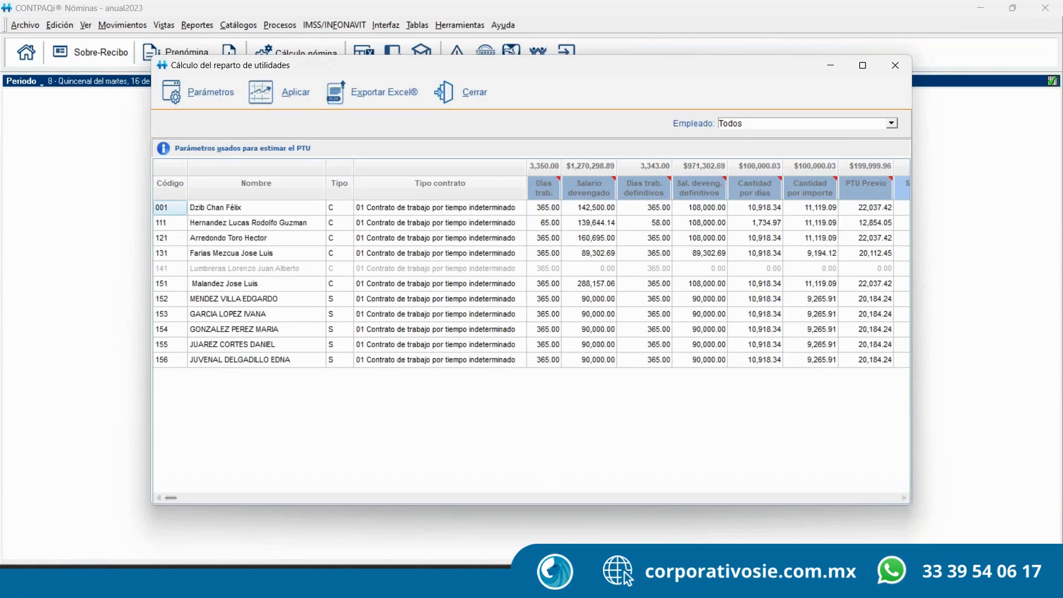
# Maximize the profit-sharing results and examine the second employee's figures across all columns, plus the greyed-out employee's row
pyautogui.click(862, 65)
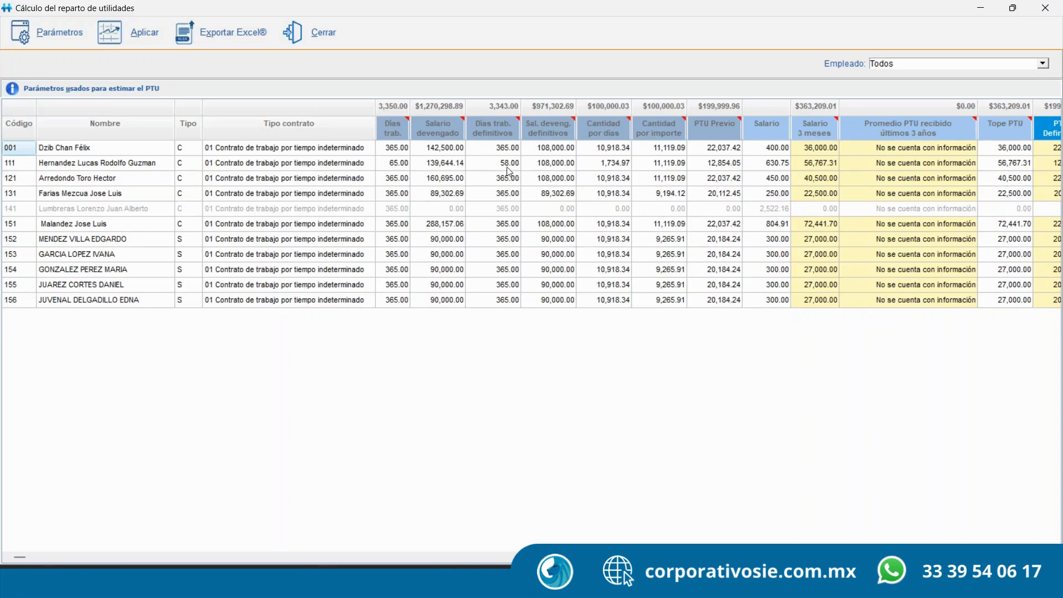
pyautogui.click(335, 164)
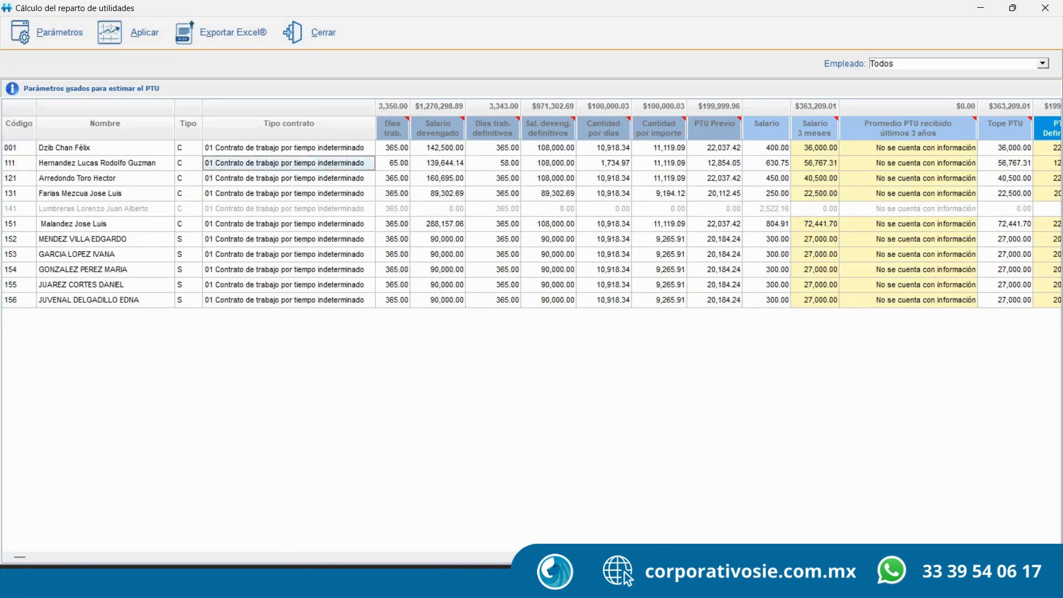
pyautogui.hscroll(5, 532, 222)
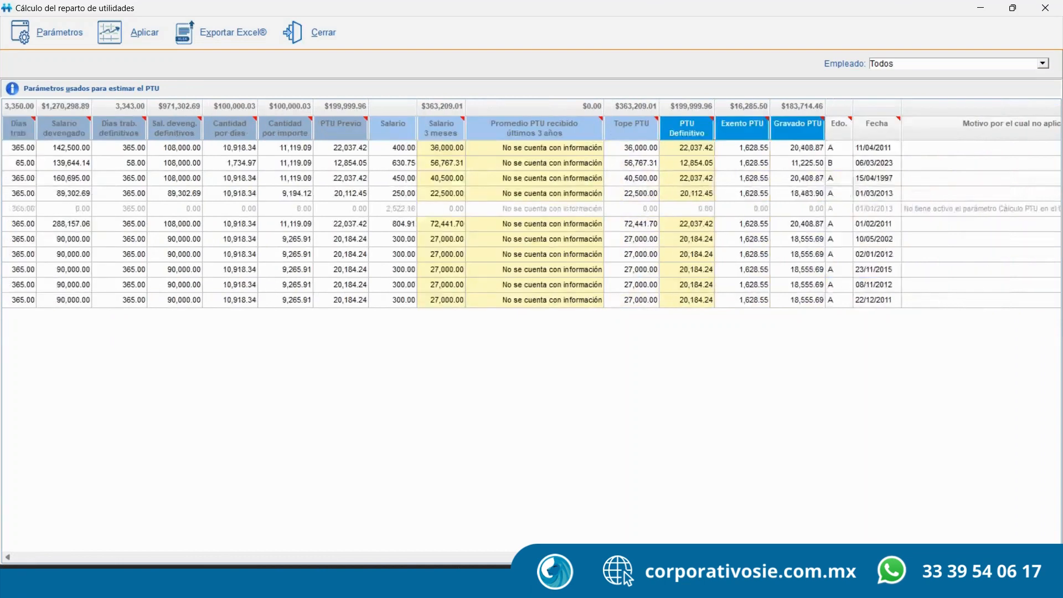
pyautogui.click(1055, 558)
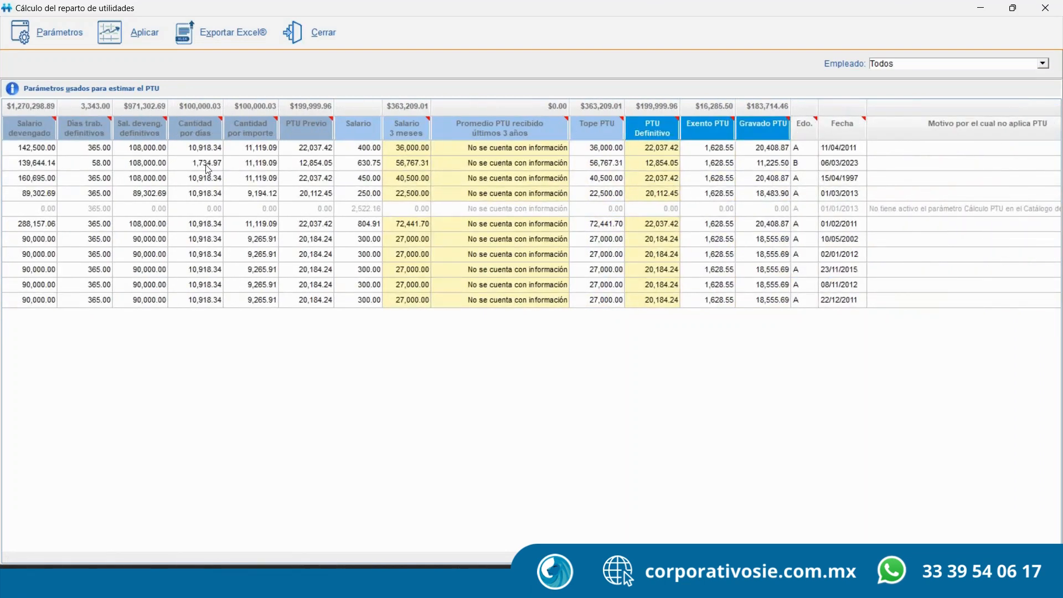
pyautogui.click(7, 559)
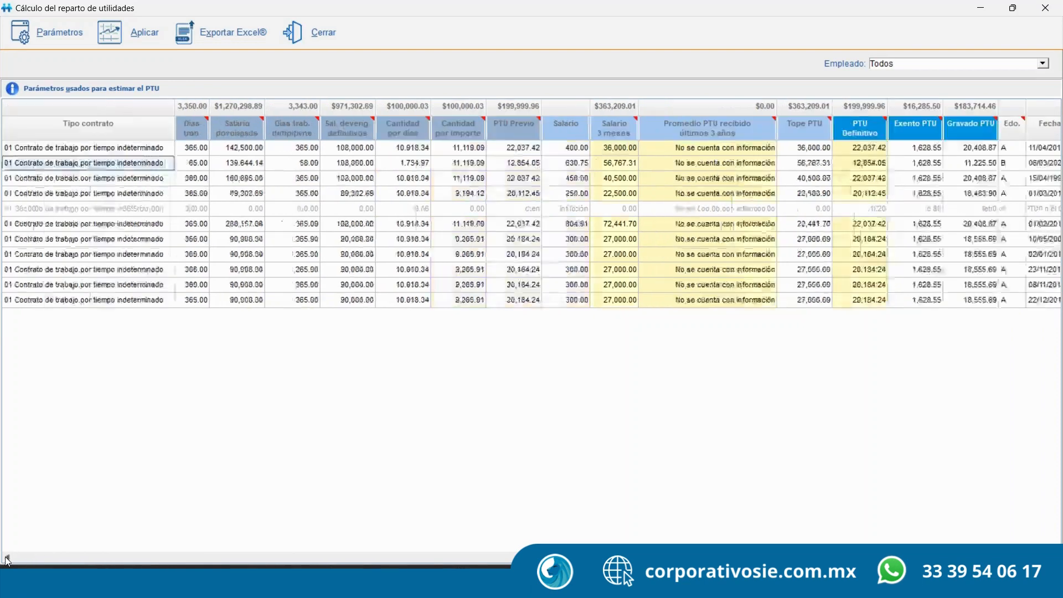
pyautogui.click(7, 558)
pyautogui.click(7, 558)
pyautogui.click(6, 558)
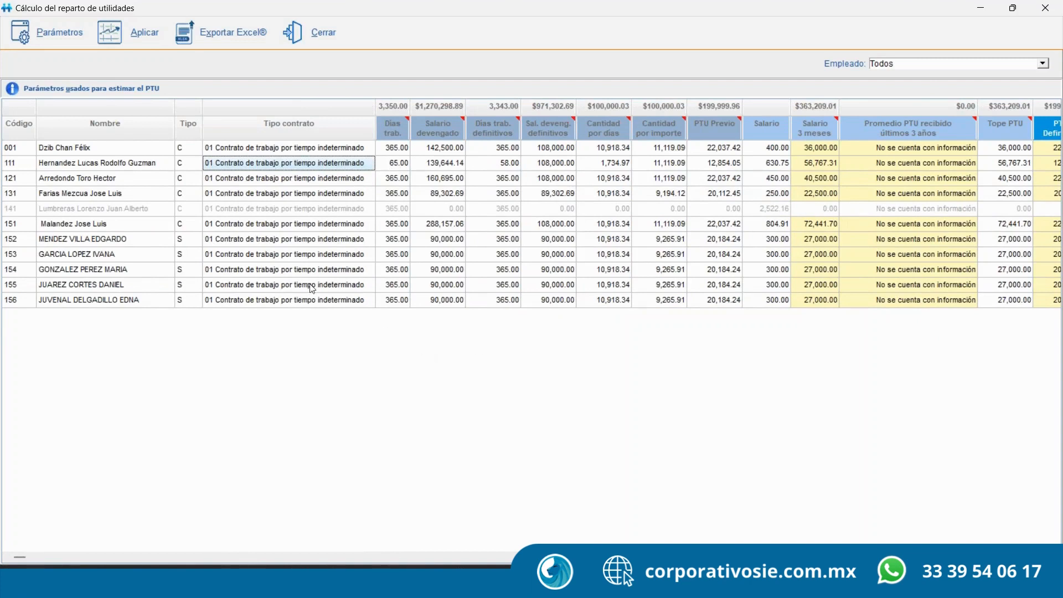
pyautogui.click(248, 207)
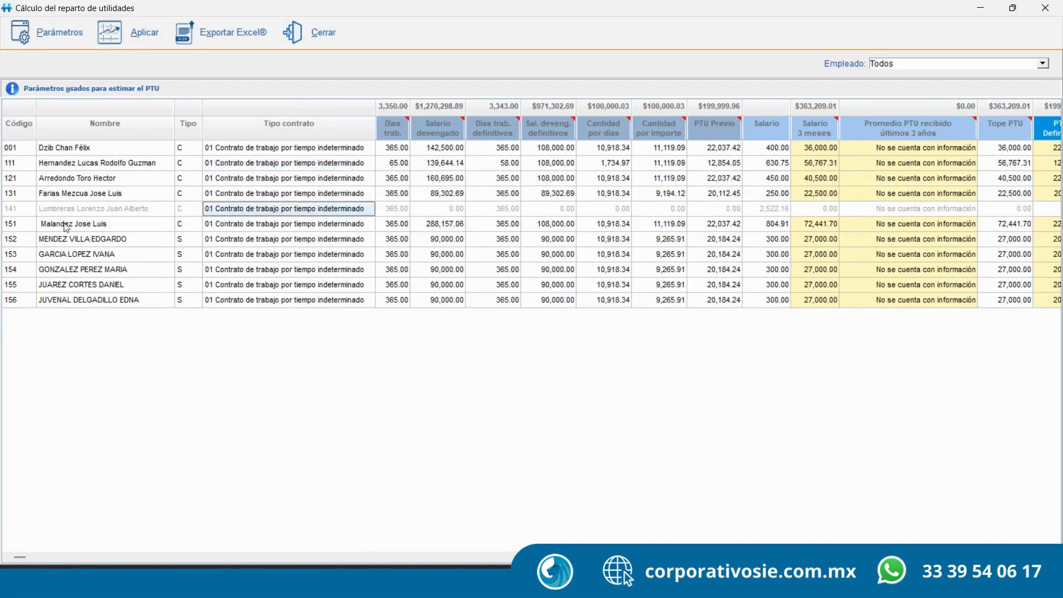
# Examine the greyed-out employee's entry in the Motivo por el cual no aplica PTU column
pyautogui.click(75, 208)
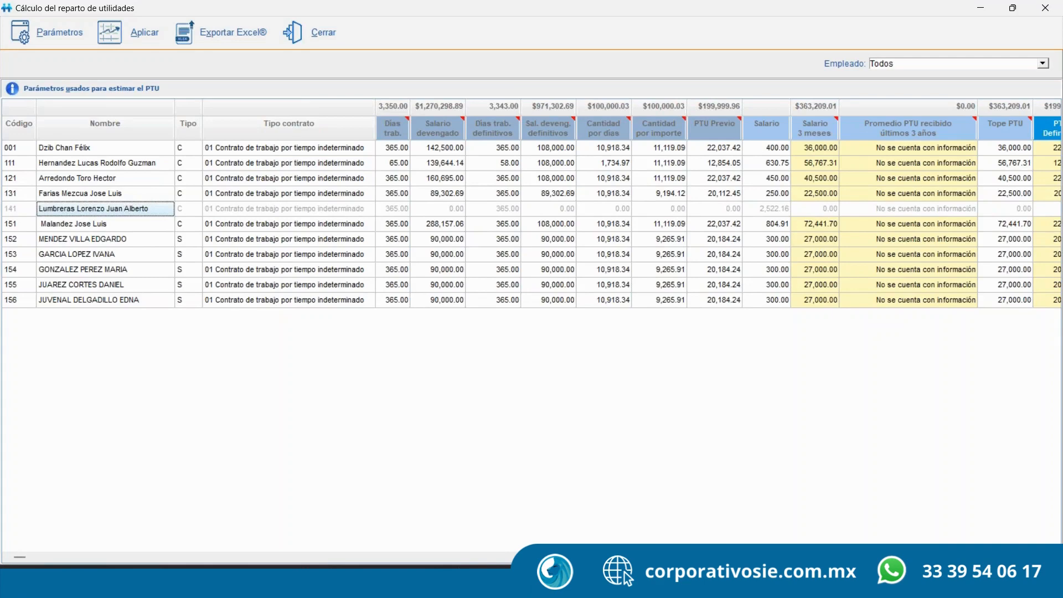
pyautogui.hscroll(5, 532, 211)
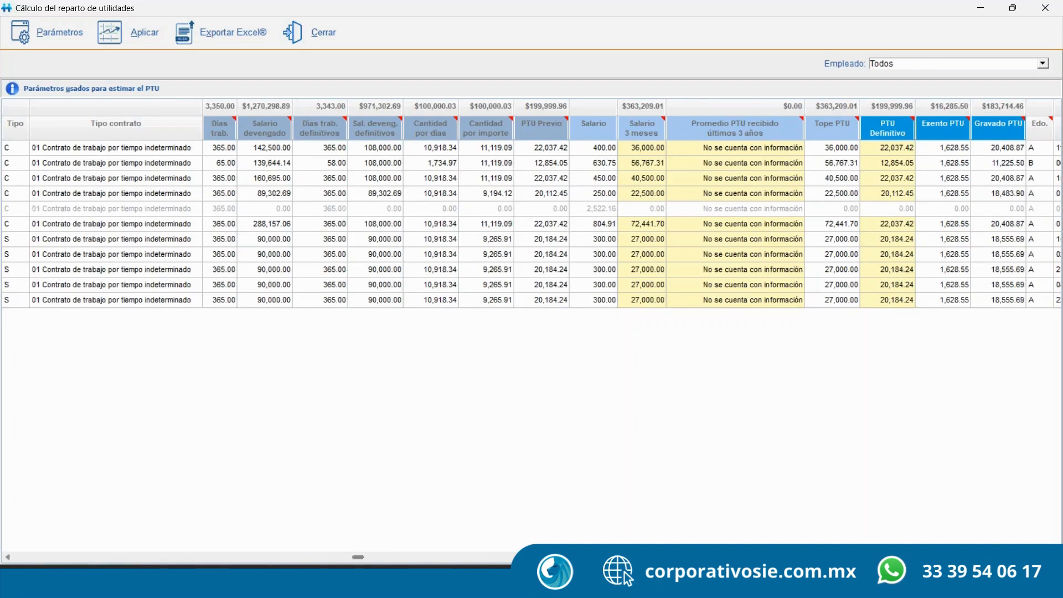
pyautogui.hscroll(5, 531, 211)
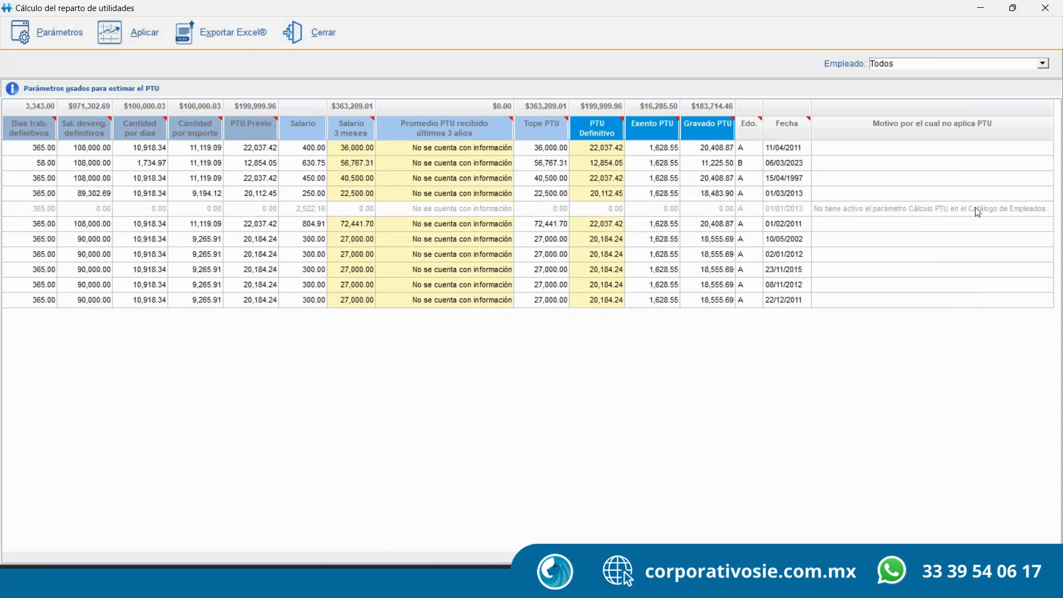
pyautogui.click(876, 212)
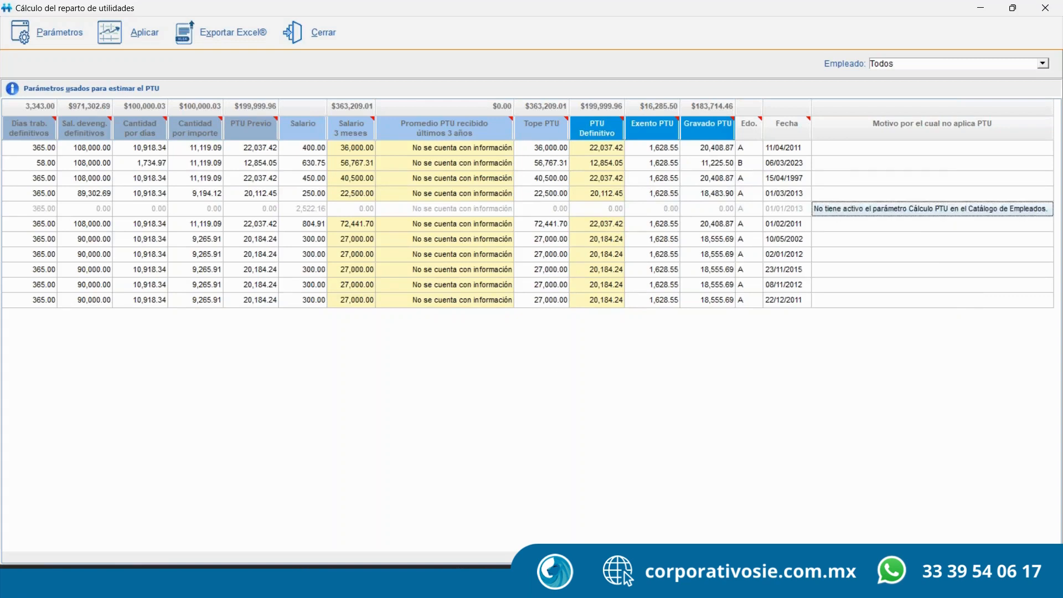
# Examine the Días trab. and Salario devengado columns and their definitivos counterparts, including the column notes and the first two employees' values
pyautogui.moveTo(532, 557); pyautogui.dragTo(152, 552)
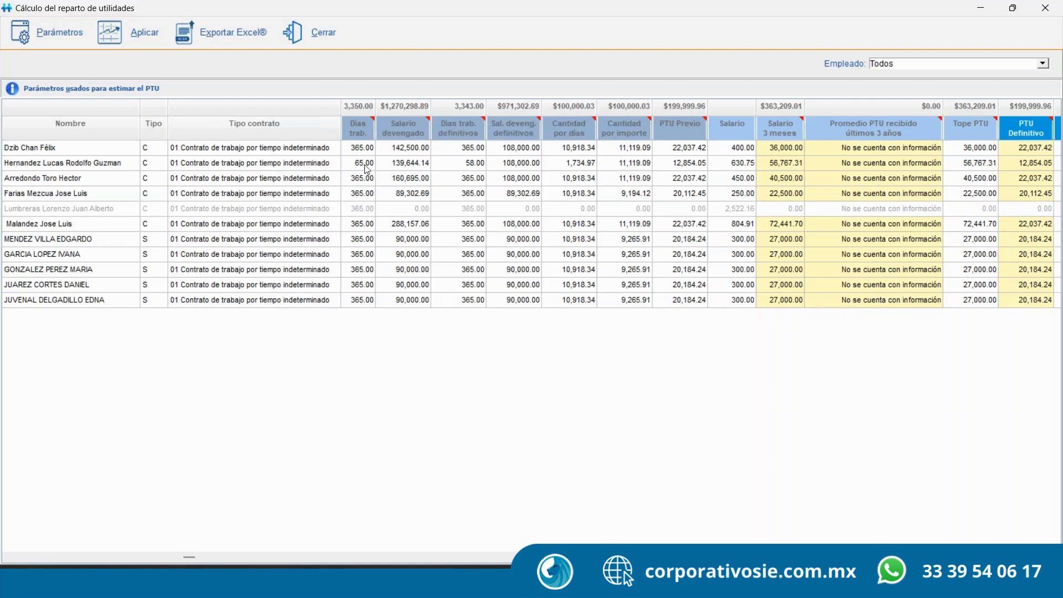
pyautogui.moveTo(363, 139)
pyautogui.click(363, 168)
pyautogui.moveTo(394, 130)
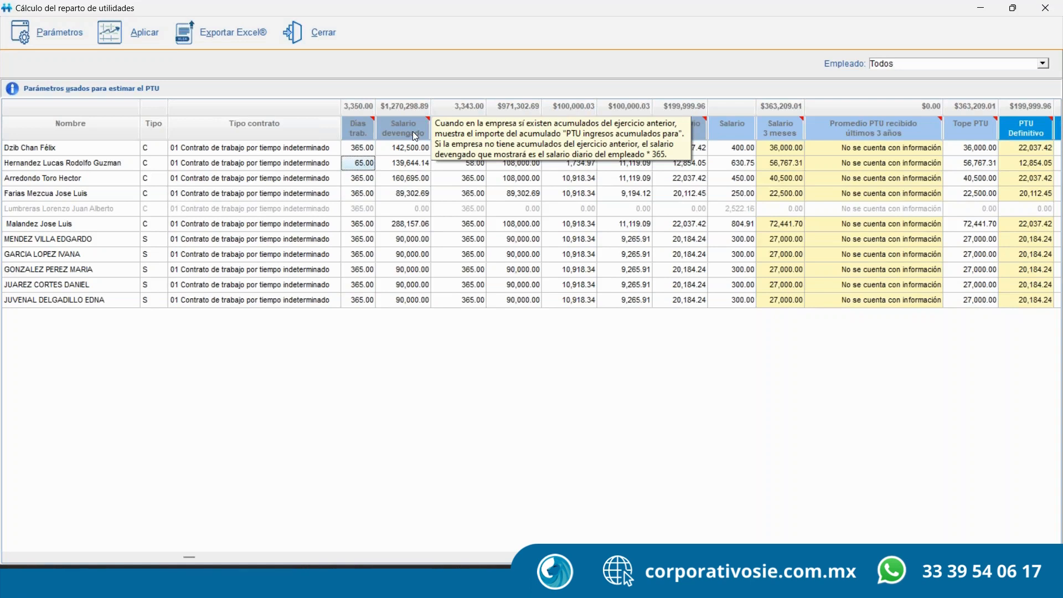
pyautogui.click(403, 148)
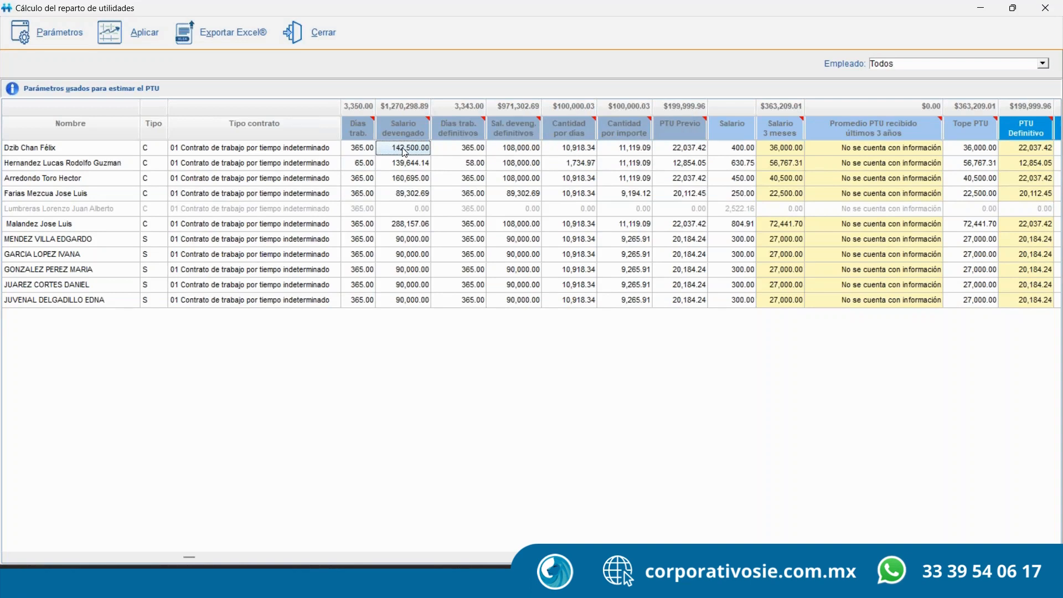
pyautogui.moveTo(480, 127)
pyautogui.moveTo(514, 134)
# Open the Windows Calculator and place it over the profit-sharing results
pyautogui.click(395, 581)
pyautogui.write('cal')
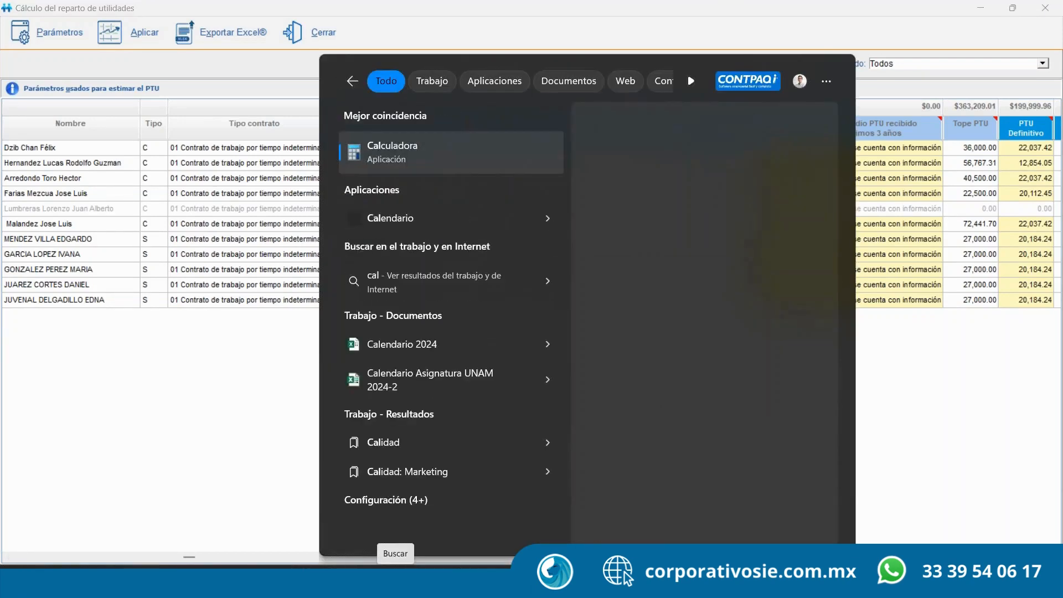
pyautogui.click(437, 148)
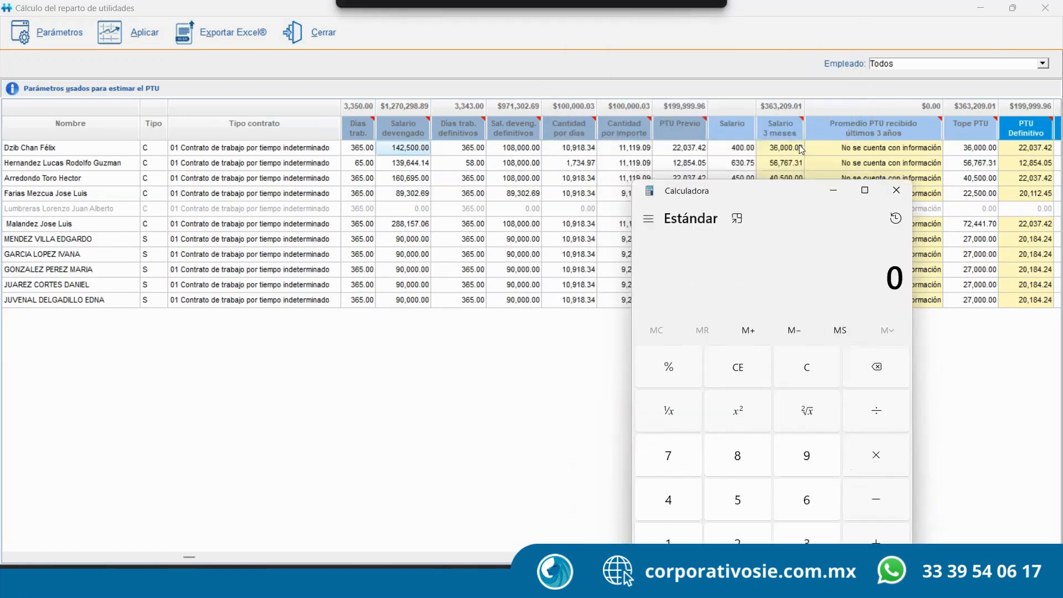
pyautogui.moveTo(816, 95); pyautogui.dragTo(812, 101)
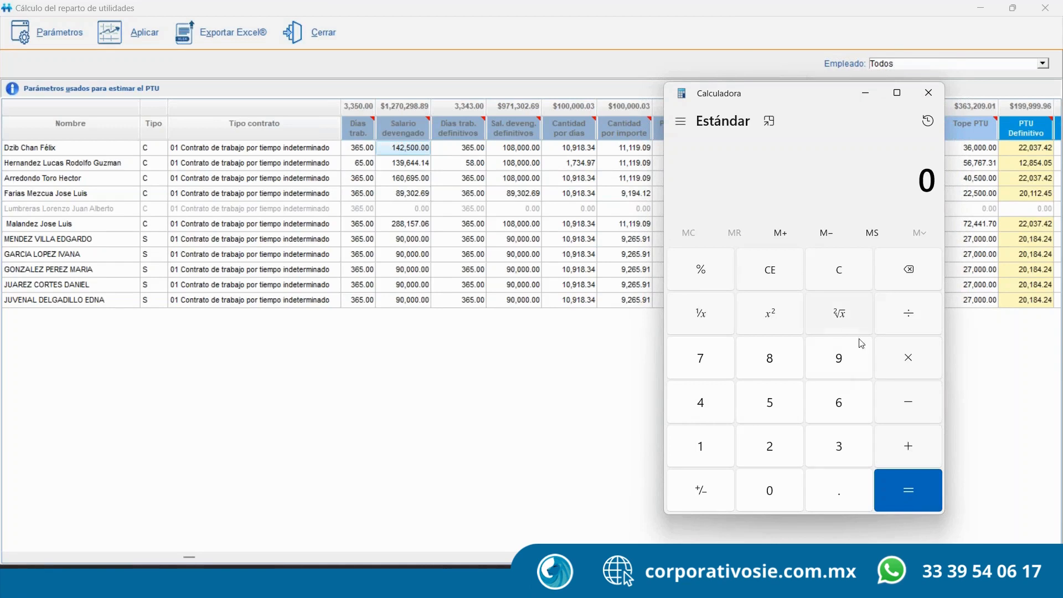
pyautogui.click(842, 357)
pyautogui.click(781, 493)
pyautogui.click(781, 493)
pyautogui.click(781, 493)
pyautogui.click(783, 492)
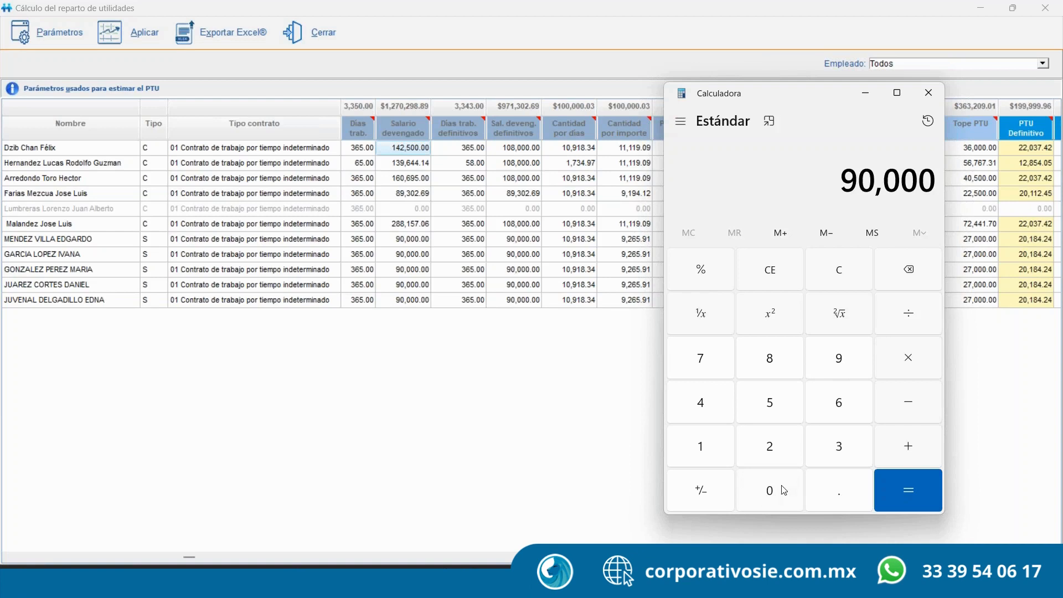
pyautogui.click(912, 318)
pyautogui.click(710, 455)
pyautogui.click(837, 501)
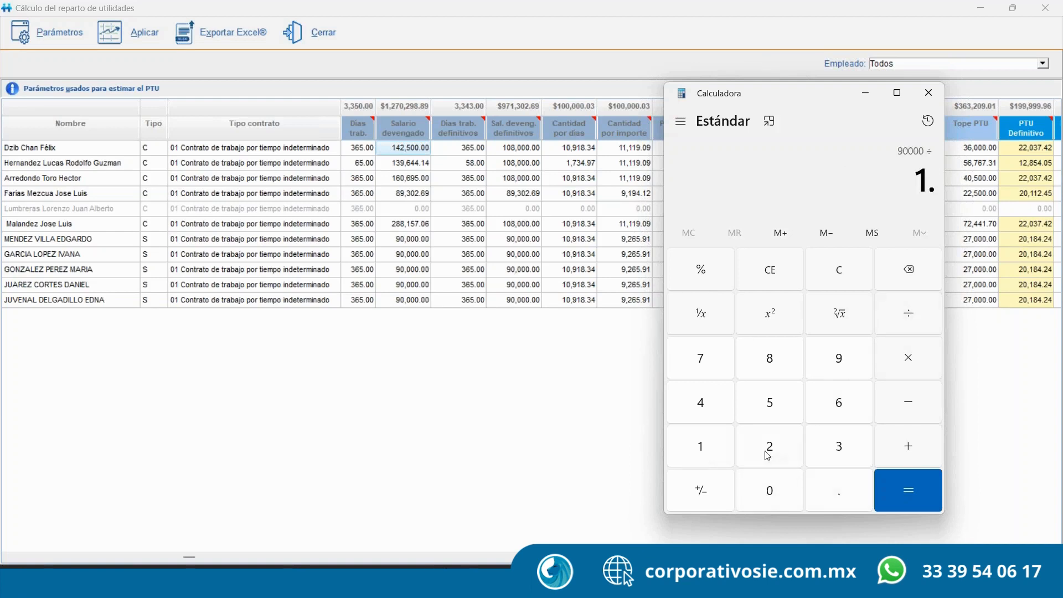
pyautogui.click(769, 449)
pyautogui.click(907, 478)
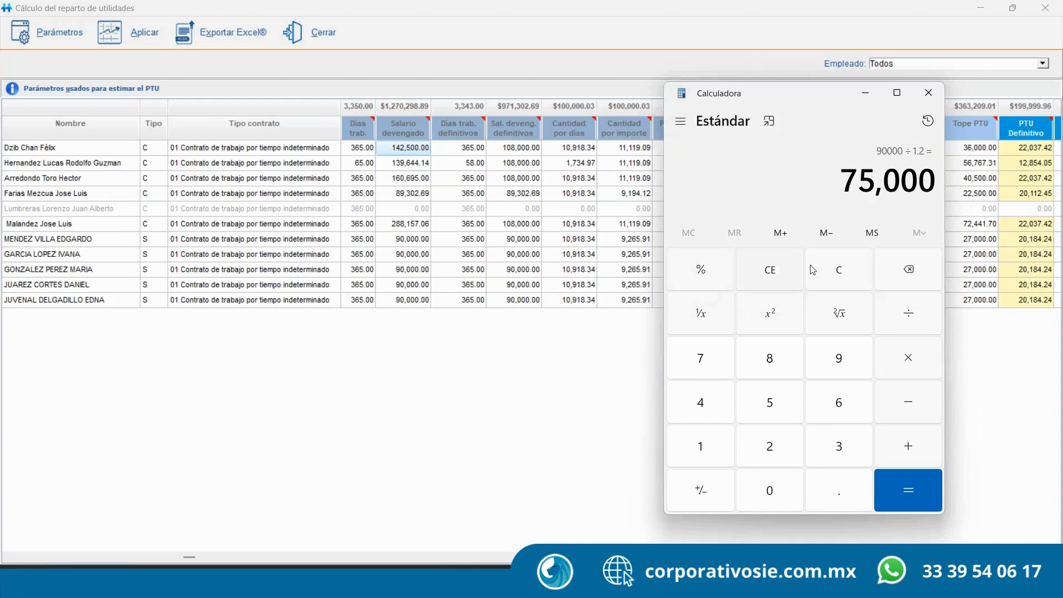
pyautogui.click(709, 271)
pyautogui.click(910, 271)
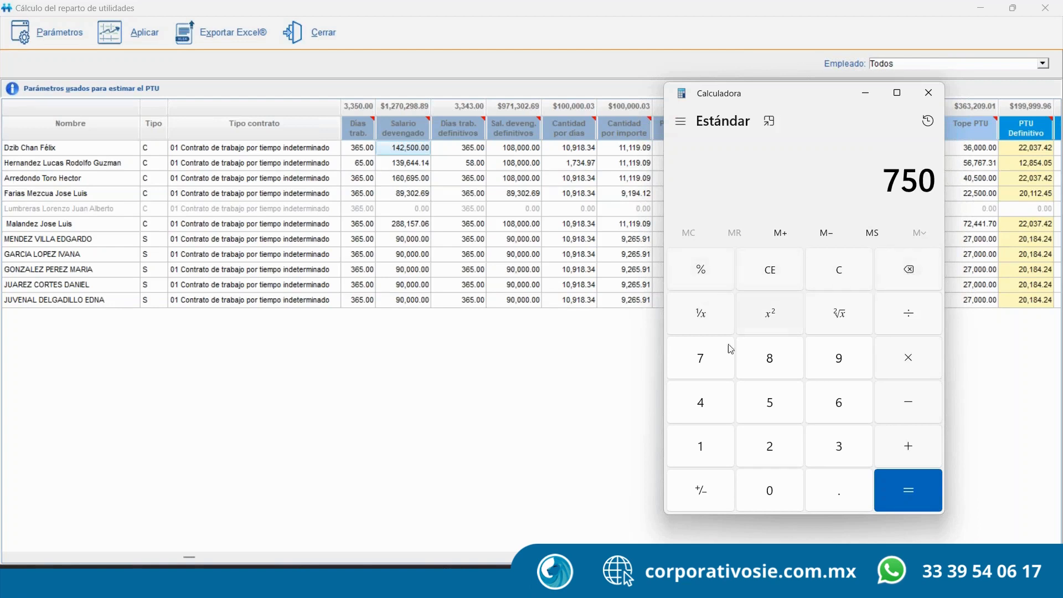
# Multiply 90000 by 1.2 in the Calculator to check the salary cap, then return to the profit-sharing results
pyautogui.click(829, 365)
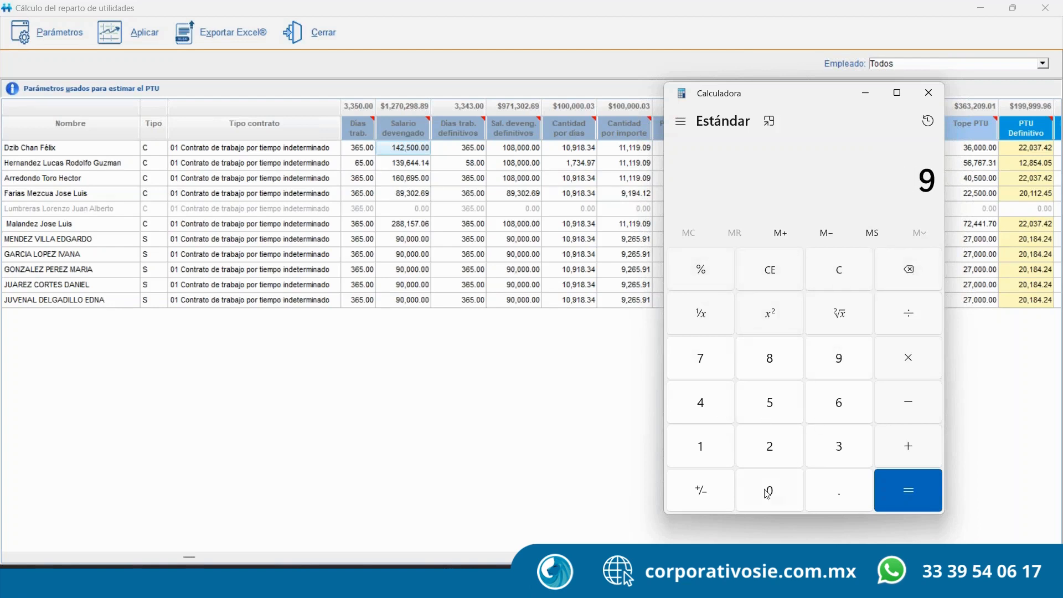
pyautogui.write('0000')
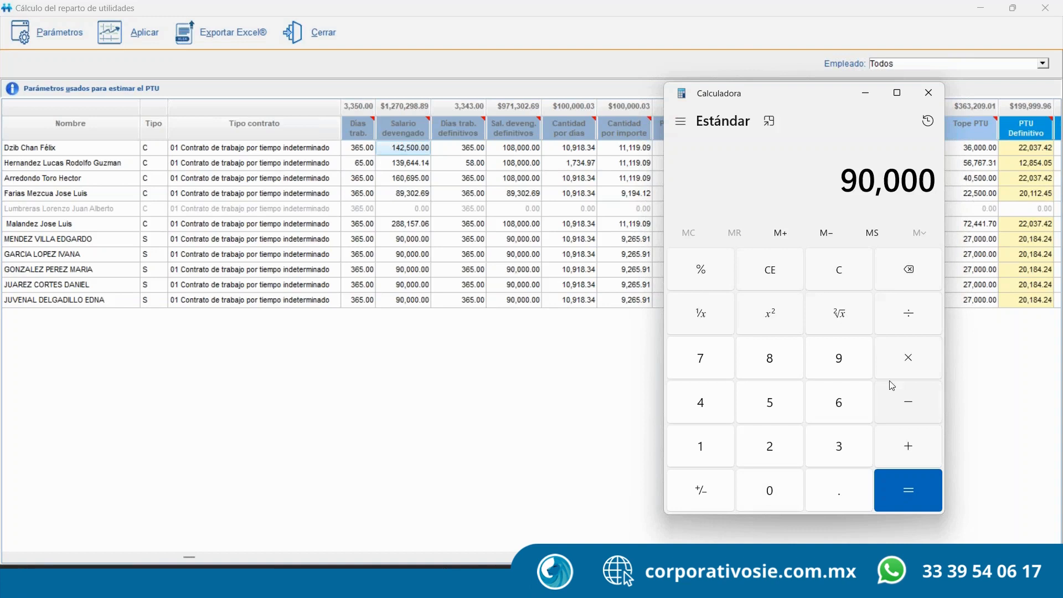
pyautogui.click(909, 357)
pyautogui.click(696, 446)
pyautogui.click(841, 494)
pyautogui.click(778, 455)
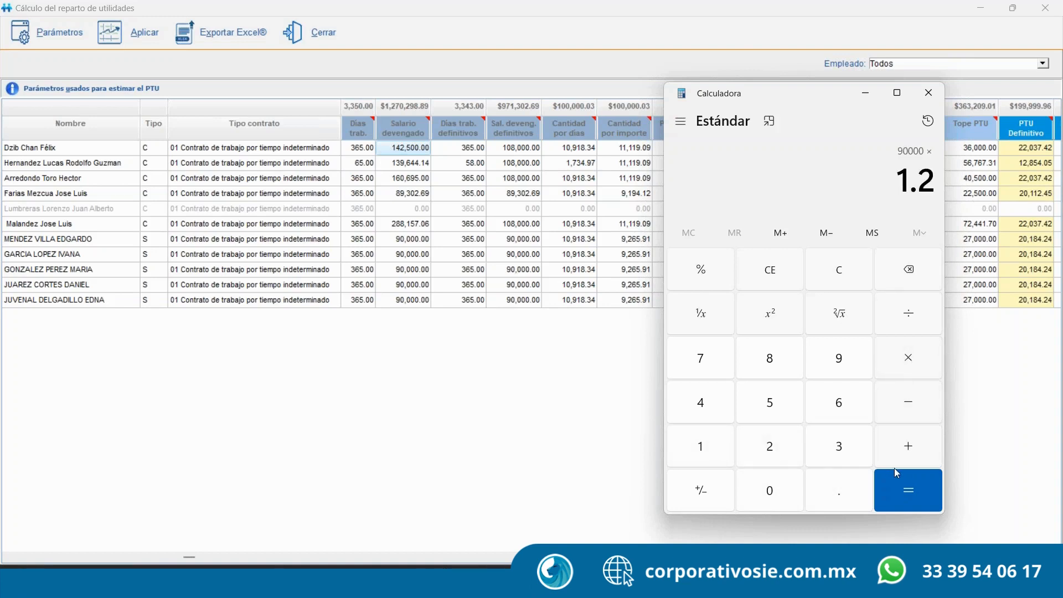
pyautogui.click(922, 493)
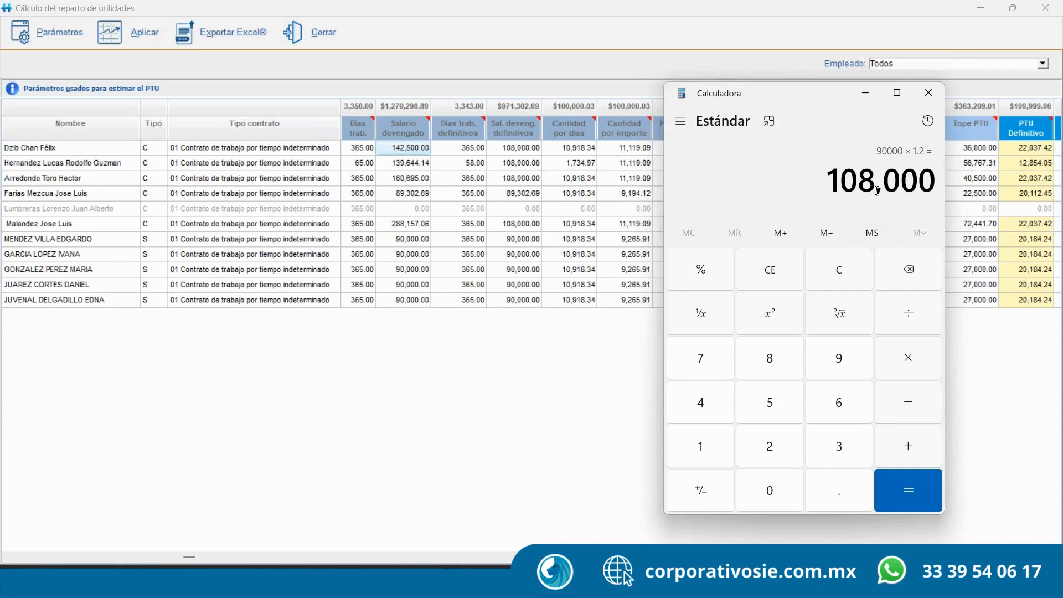
pyautogui.moveTo(840, 182); pyautogui.dragTo(883, 181)
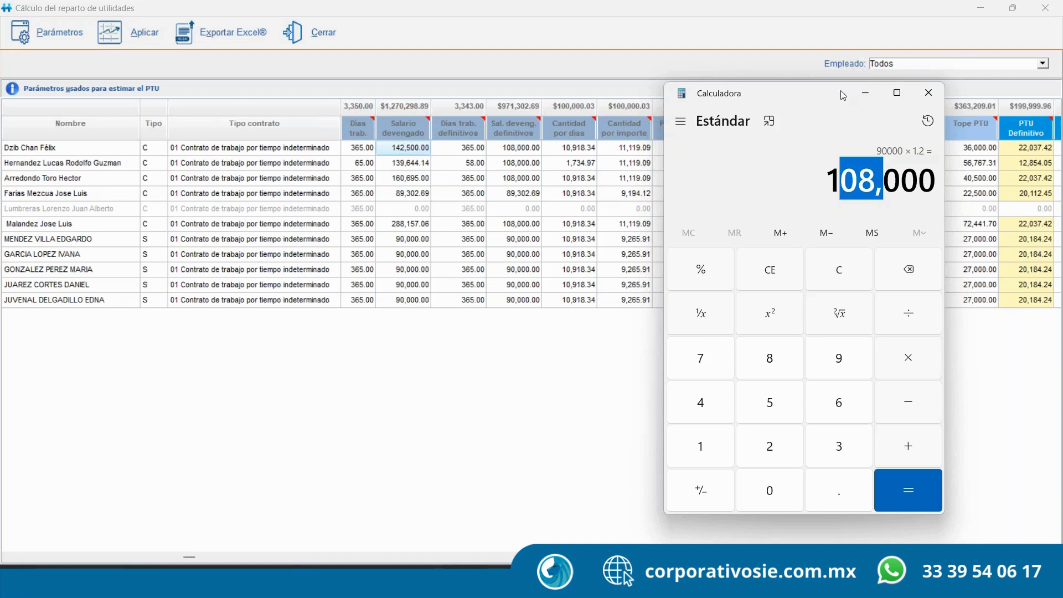
pyautogui.moveTo(822, 95); pyautogui.dragTo(402, 100)
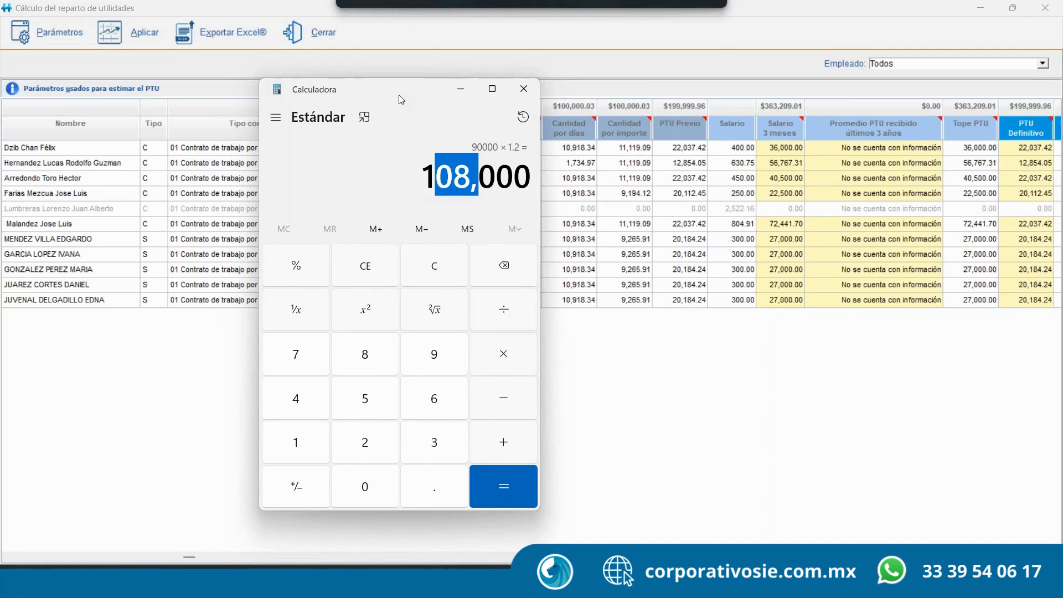
pyautogui.moveTo(402, 100); pyautogui.dragTo(440, 82)
pyautogui.click(441, 82)
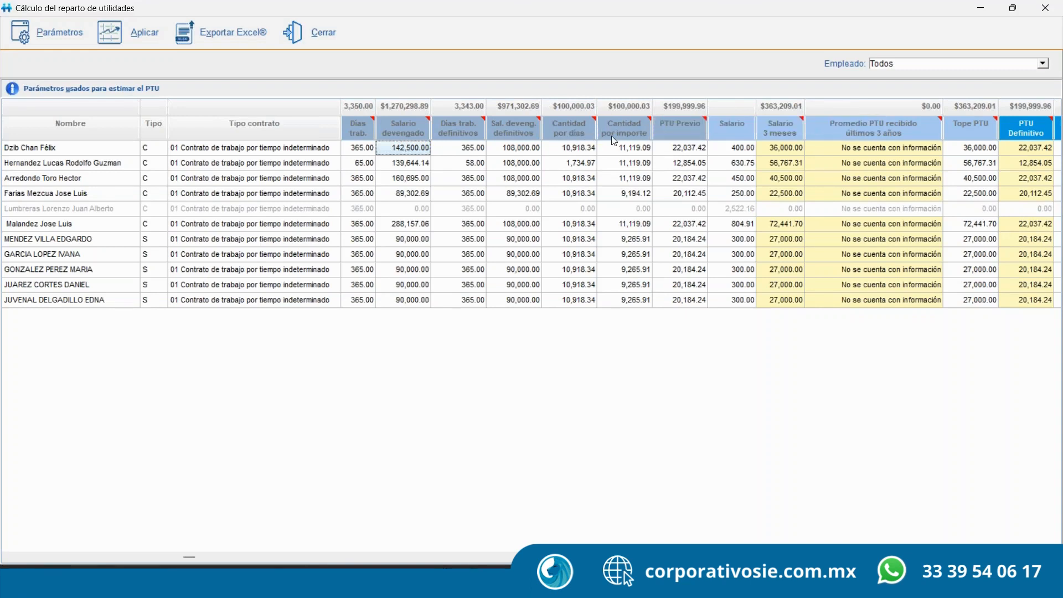
# Examine the Cantidad por días, Cantidad por importe and PTU Previo columns, comparing the PTU Previo amounts from the first to the last employee
pyautogui.moveTo(593, 126)
pyautogui.moveTo(632, 139)
pyautogui.moveTo(667, 133)
pyautogui.click(682, 152)
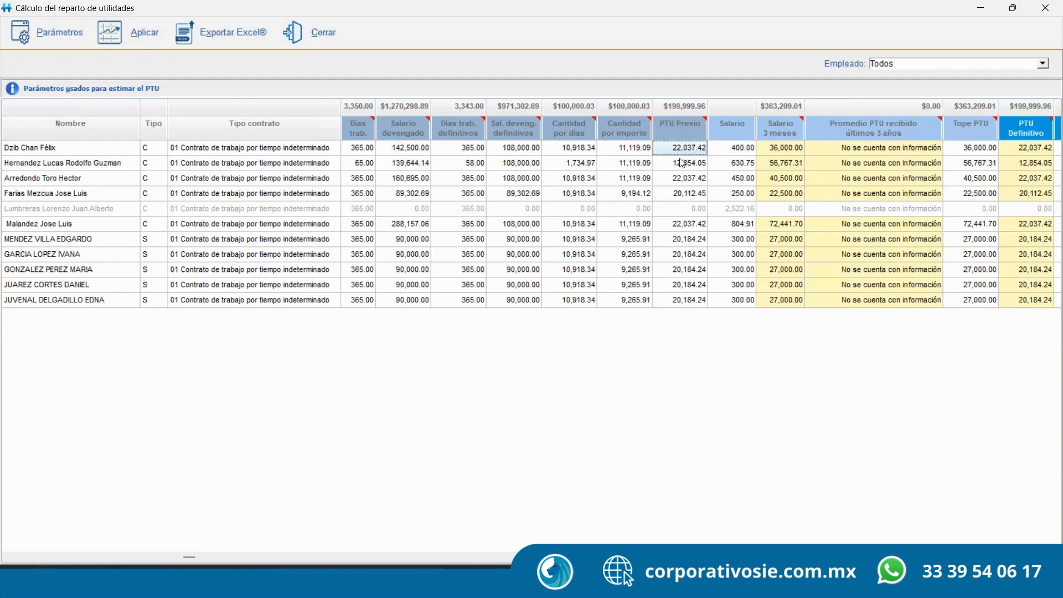
pyautogui.click(683, 162)
pyautogui.click(685, 180)
pyautogui.click(684, 192)
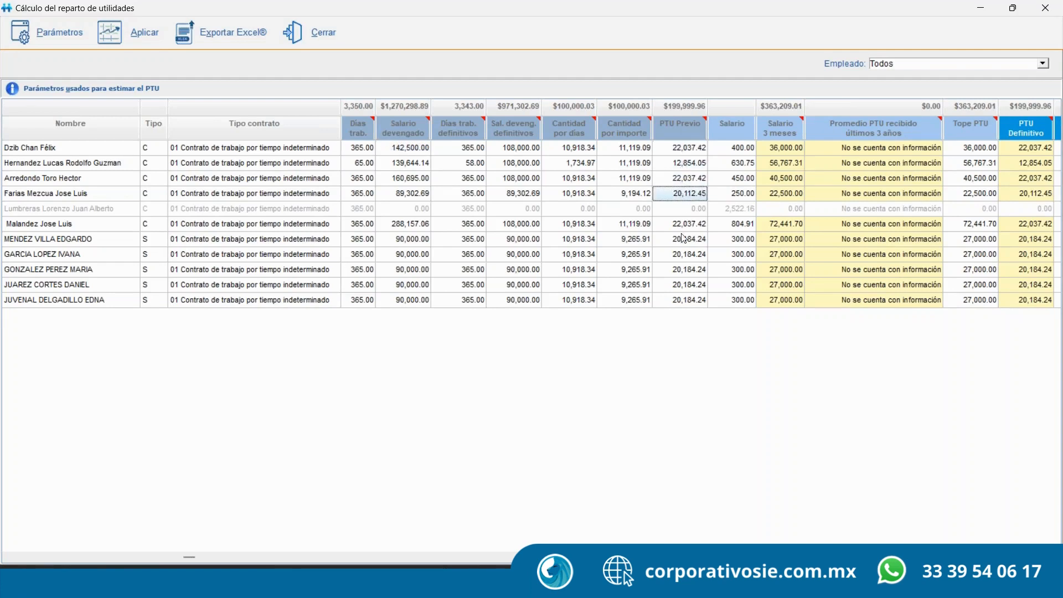
pyautogui.click(683, 225)
pyautogui.click(684, 239)
pyautogui.click(683, 256)
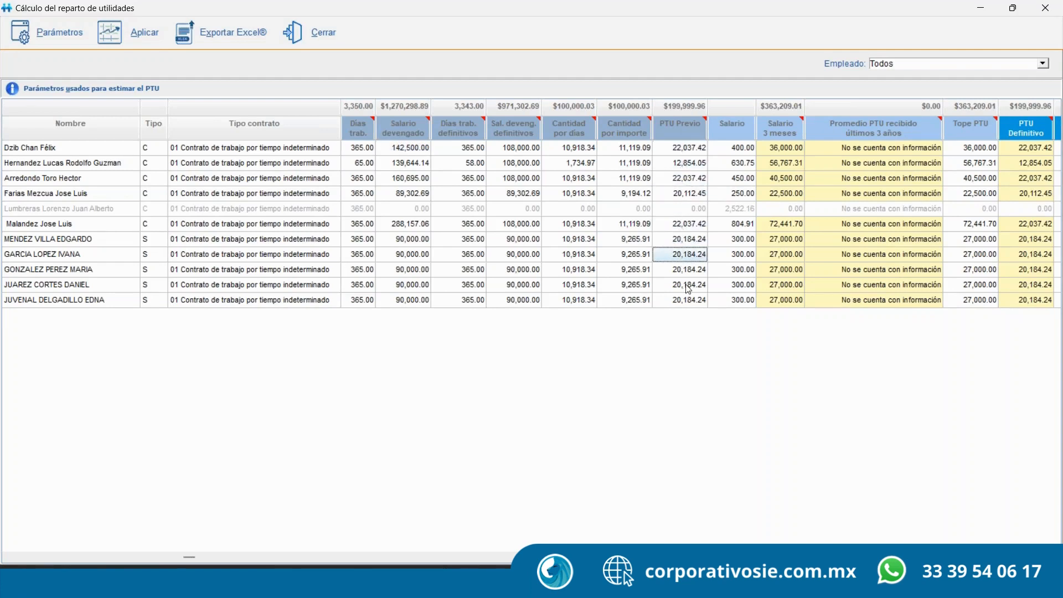
pyautogui.click(689, 287)
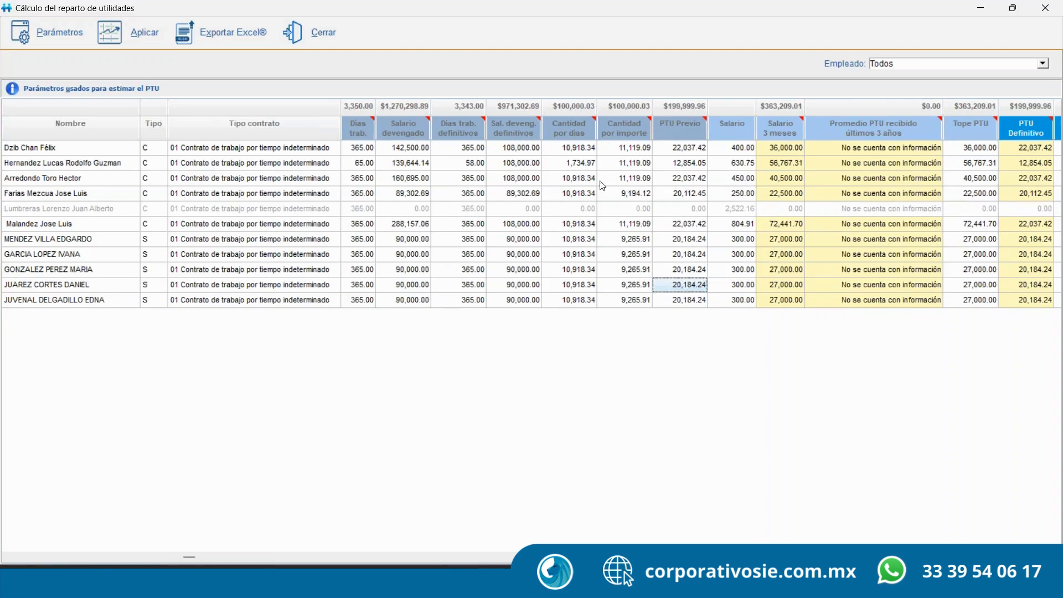
pyautogui.click(688, 148)
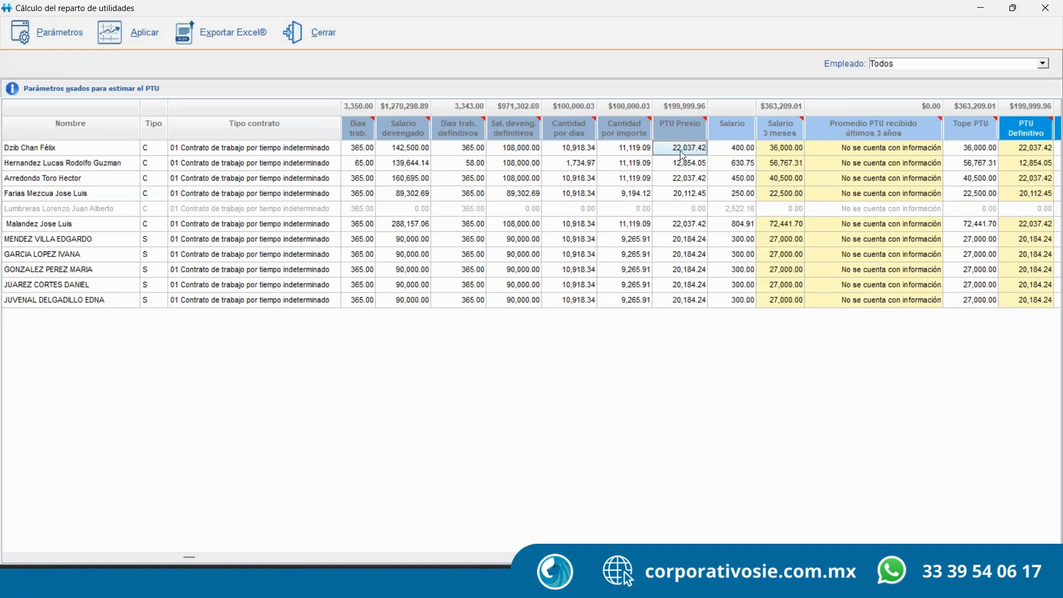
pyautogui.click(678, 302)
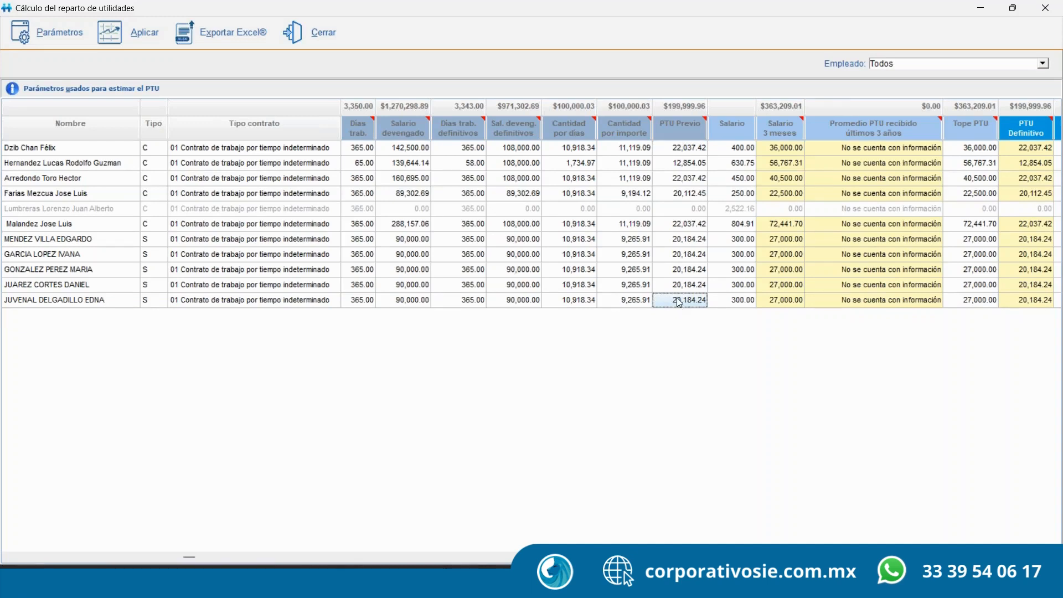
# Compare the Salario devengado of the first and last employees in the profit-sharing results
pyautogui.click(685, 150)
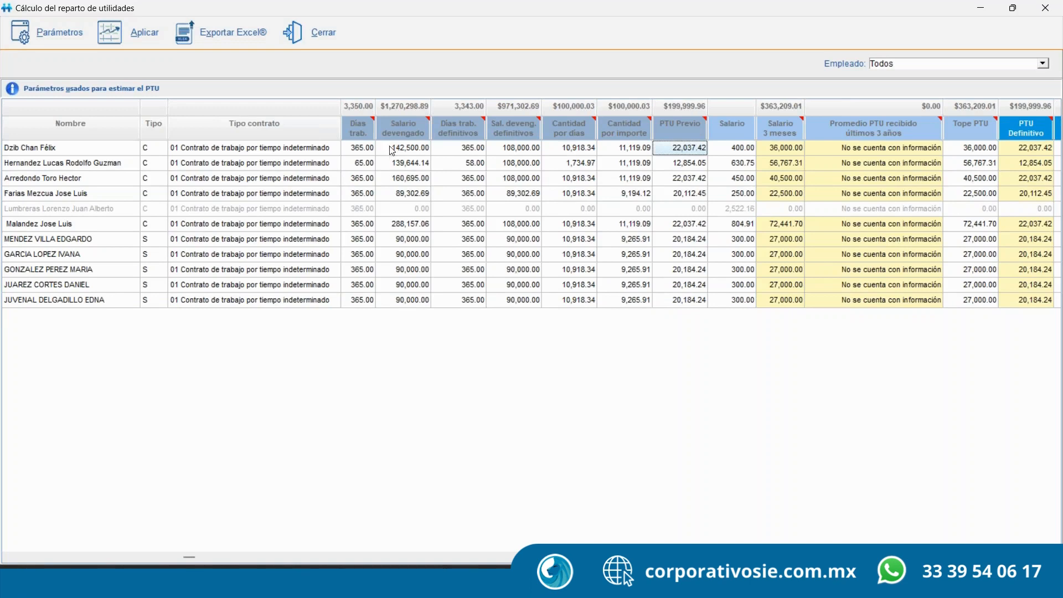
pyautogui.click(403, 148)
pyautogui.click(406, 302)
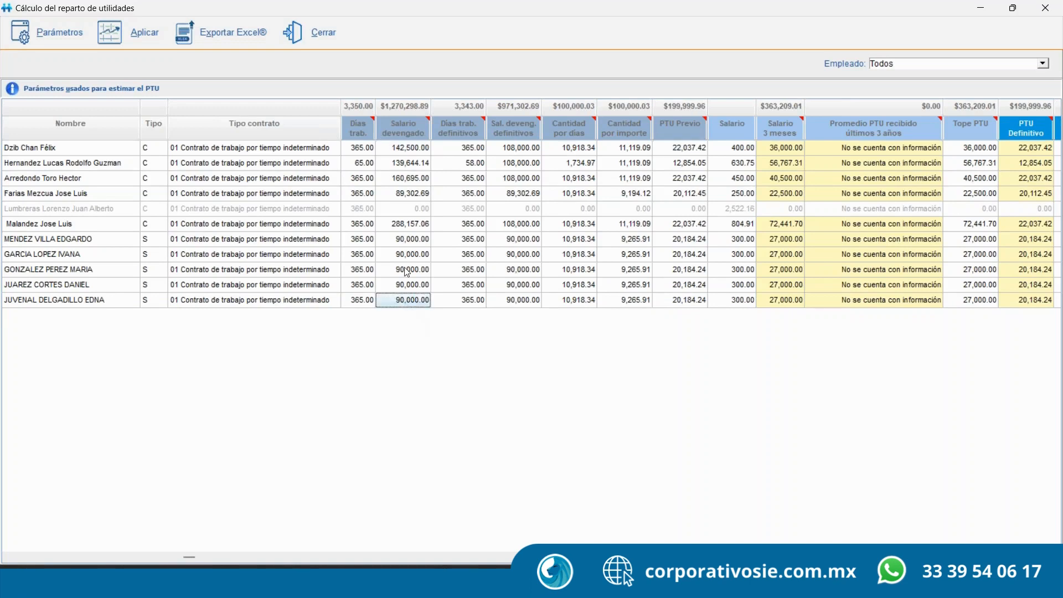
pyautogui.click(412, 154)
pyautogui.click(413, 300)
pyautogui.click(414, 153)
pyautogui.click(411, 307)
pyautogui.click(421, 152)
pyautogui.click(410, 307)
pyautogui.click(418, 148)
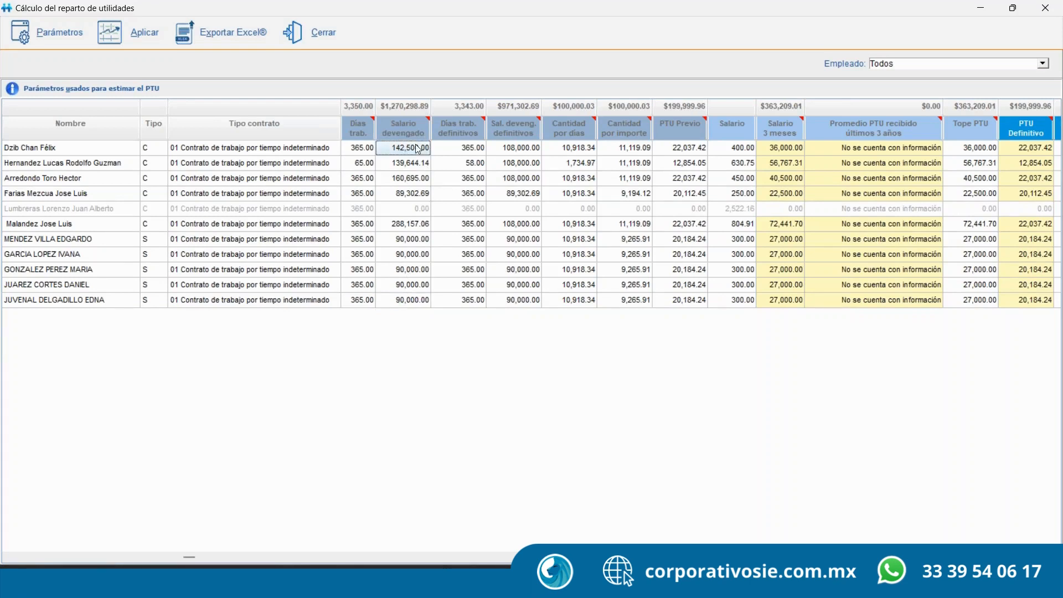
# Compare the Salario devengado and PTU Previo of the last type C employee with those of the first type S employee
pyautogui.click(410, 226)
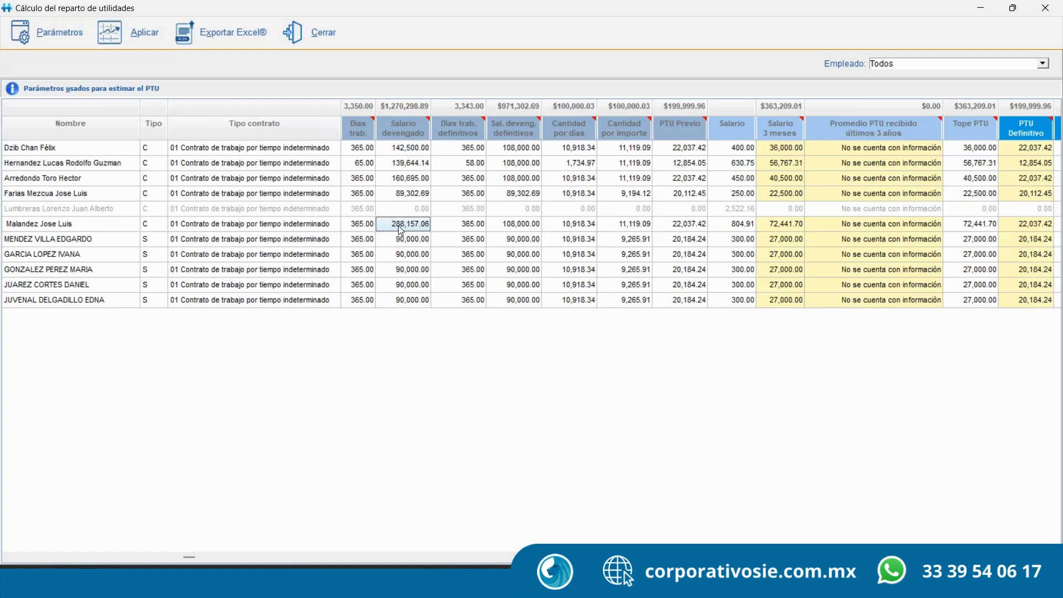
pyautogui.click(413, 244)
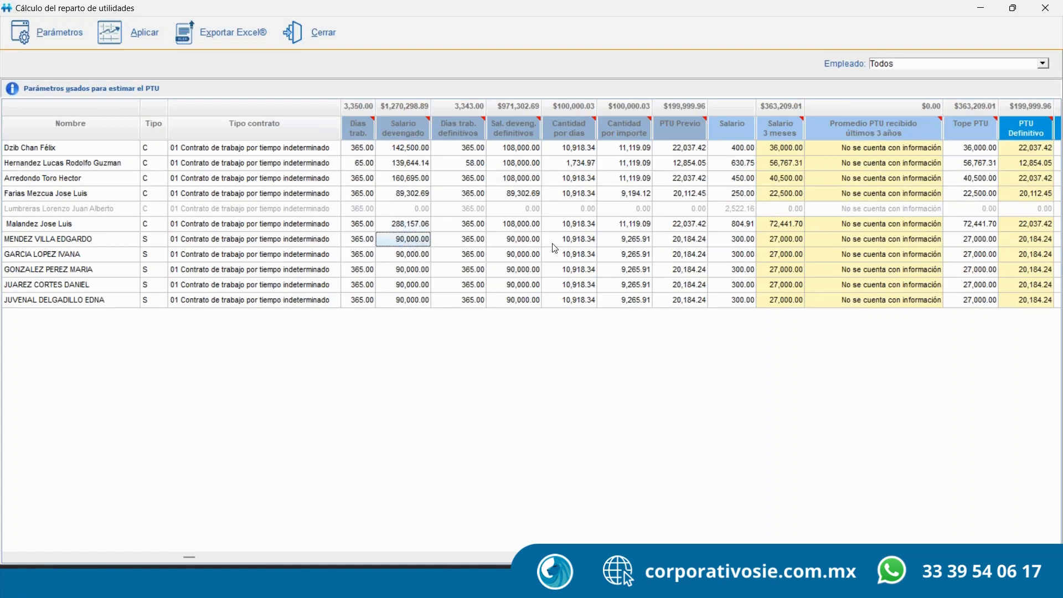
pyautogui.click(688, 237)
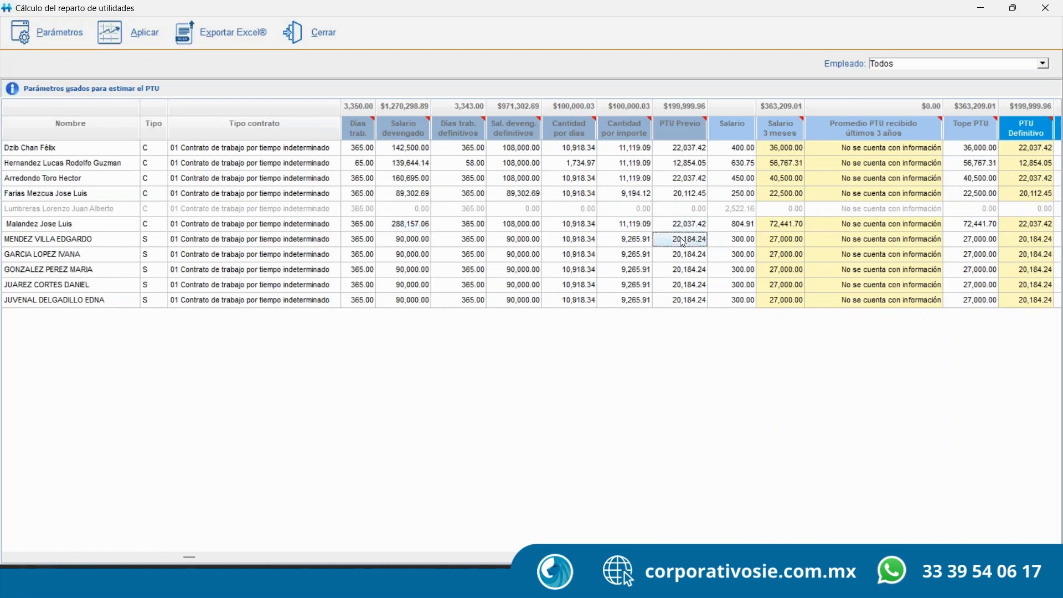
pyautogui.press('Up')
pyautogui.press('Down')
pyautogui.press('Up')
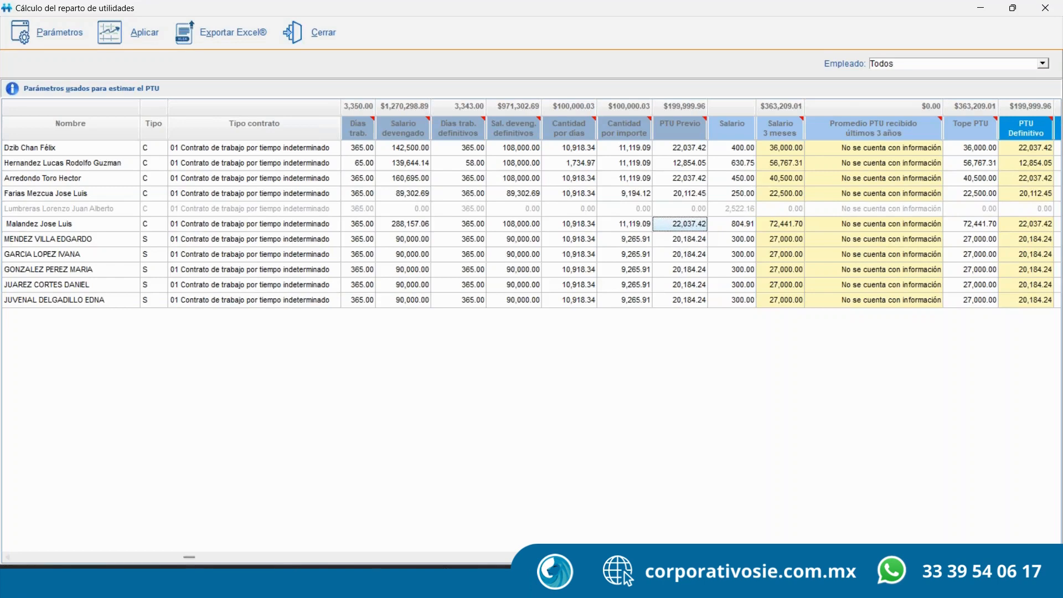
# Read the explanations of the Promedio PTU recibido últimos 3 años and Salario 3 meses columns in the profit-sharing results
pyautogui.moveTo(189, 557); pyautogui.dragTo(359, 557)
pyautogui.click(1056, 557)
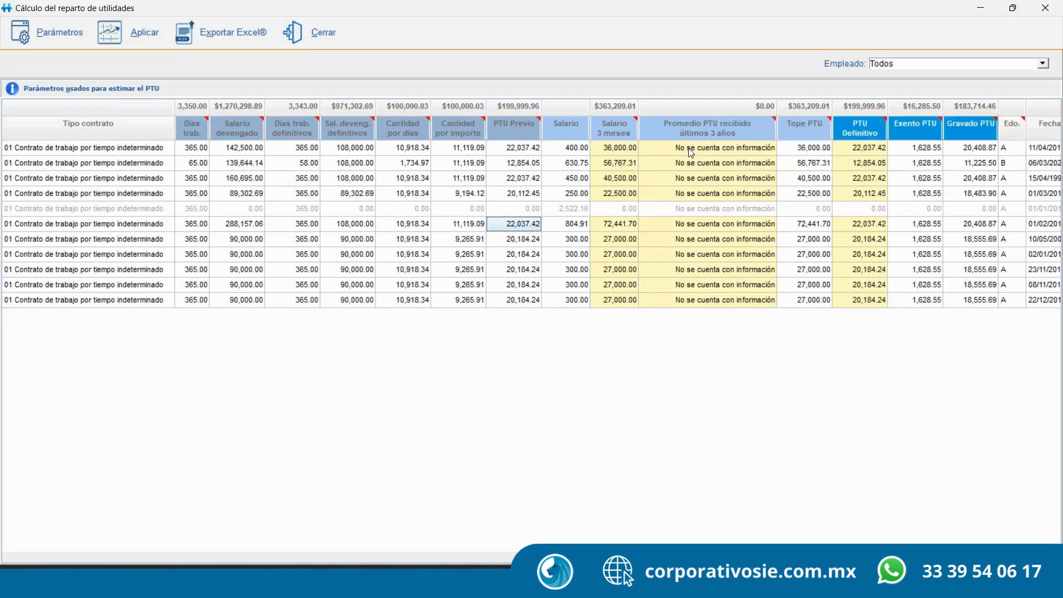
pyautogui.moveTo(706, 139)
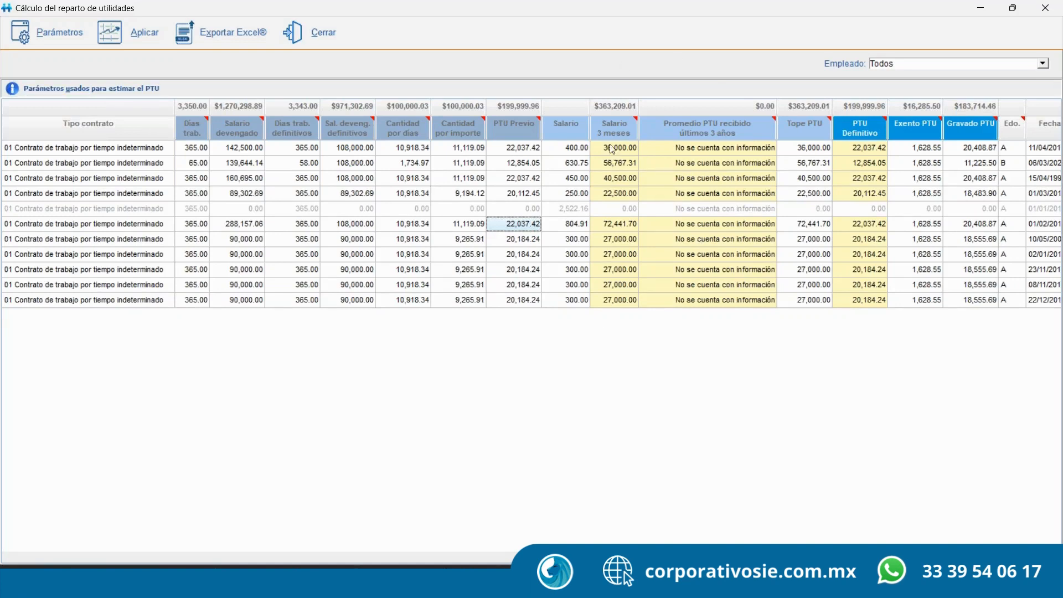
pyautogui.moveTo(610, 134)
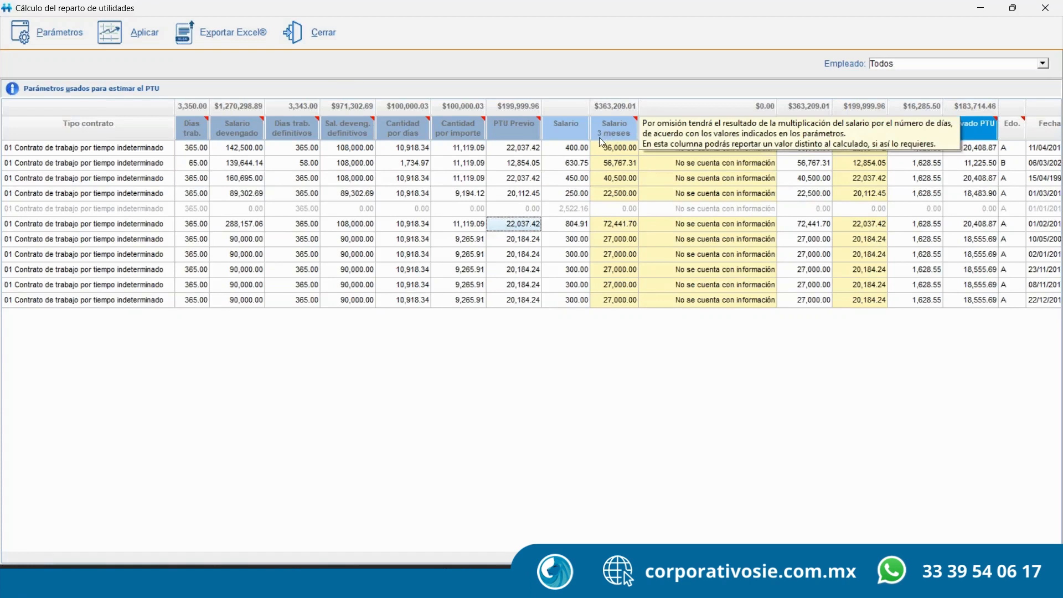
# Set the first employee's Promedio PTU recibido últimos 3 años to 40,000
pyautogui.click(691, 151)
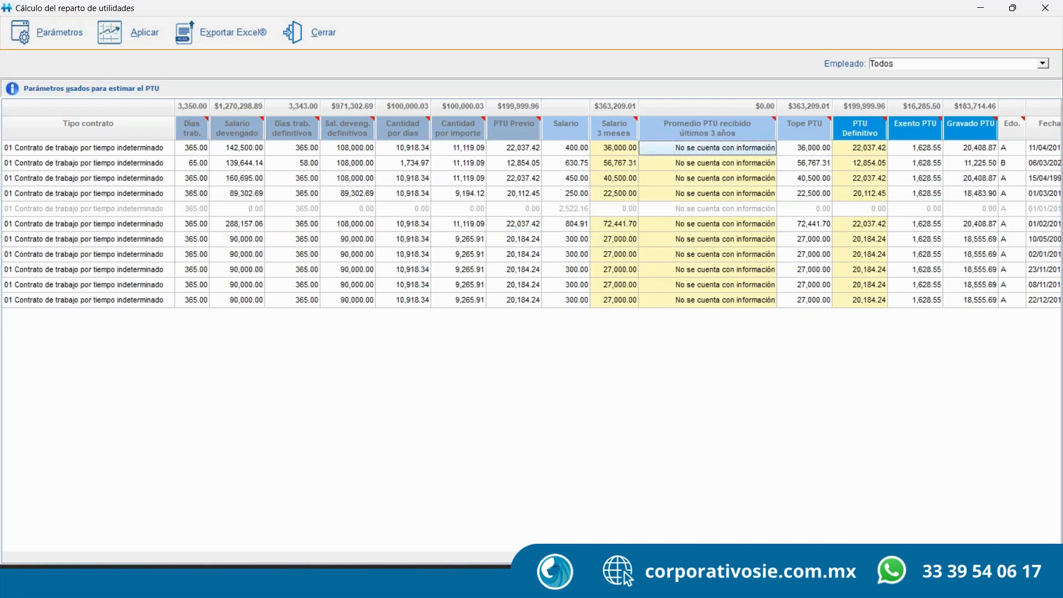
pyautogui.click(712, 147)
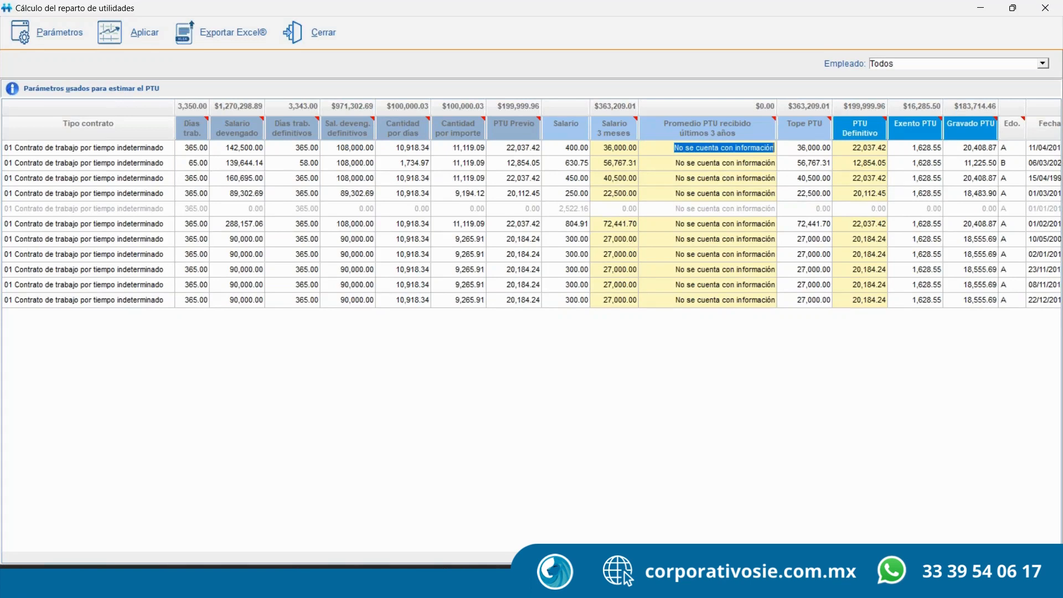
pyautogui.write('40000')
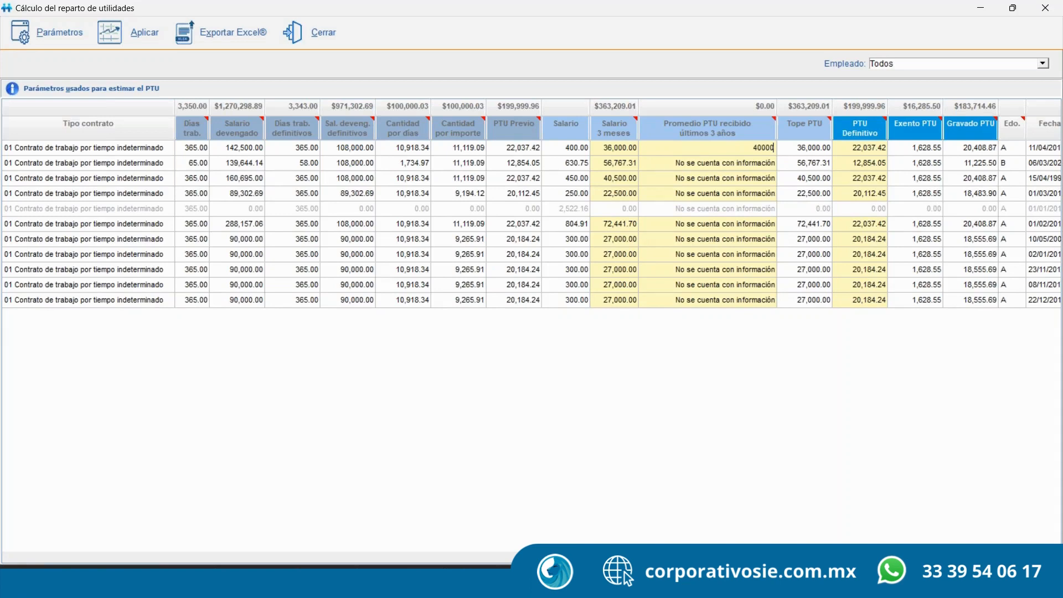
pyautogui.press('Return')
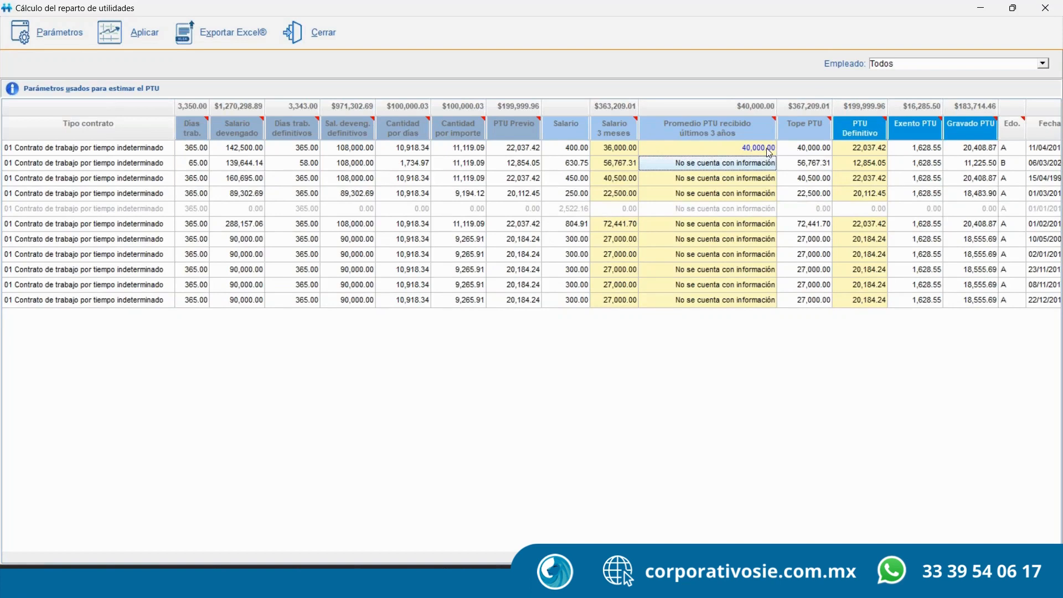
# Reset the first employee's Promedio PTU recibido últimos 3 años to 0
pyautogui.click(760, 149)
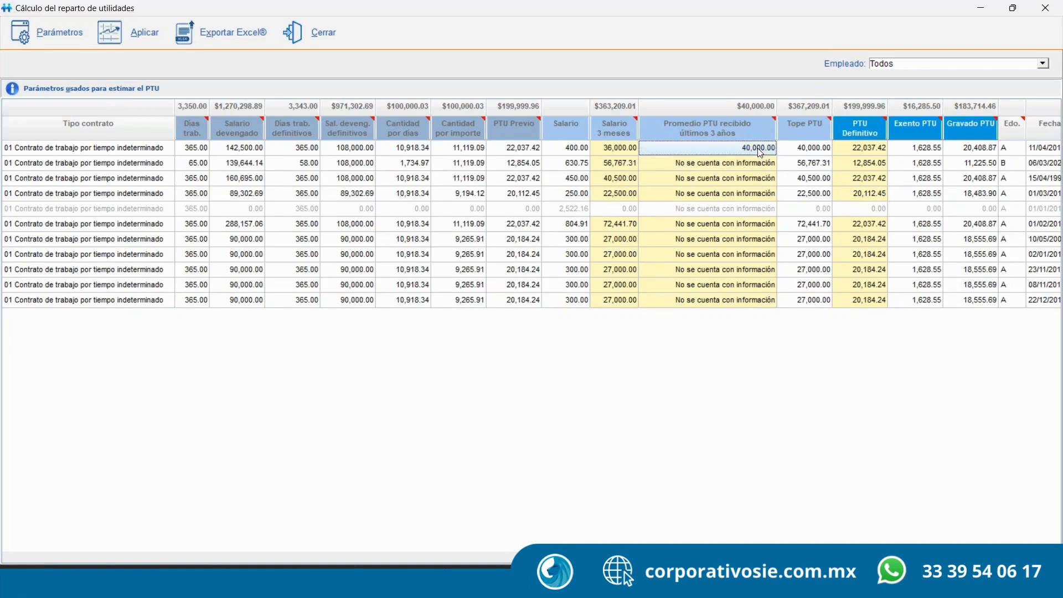
pyautogui.click(760, 149)
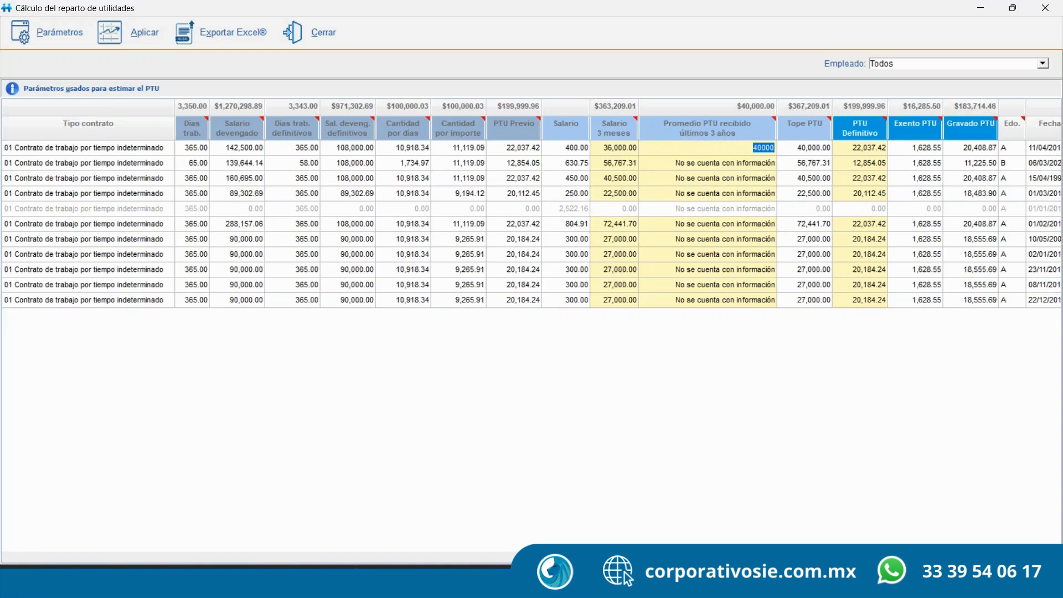
pyautogui.write('0')
pyautogui.press('Return')
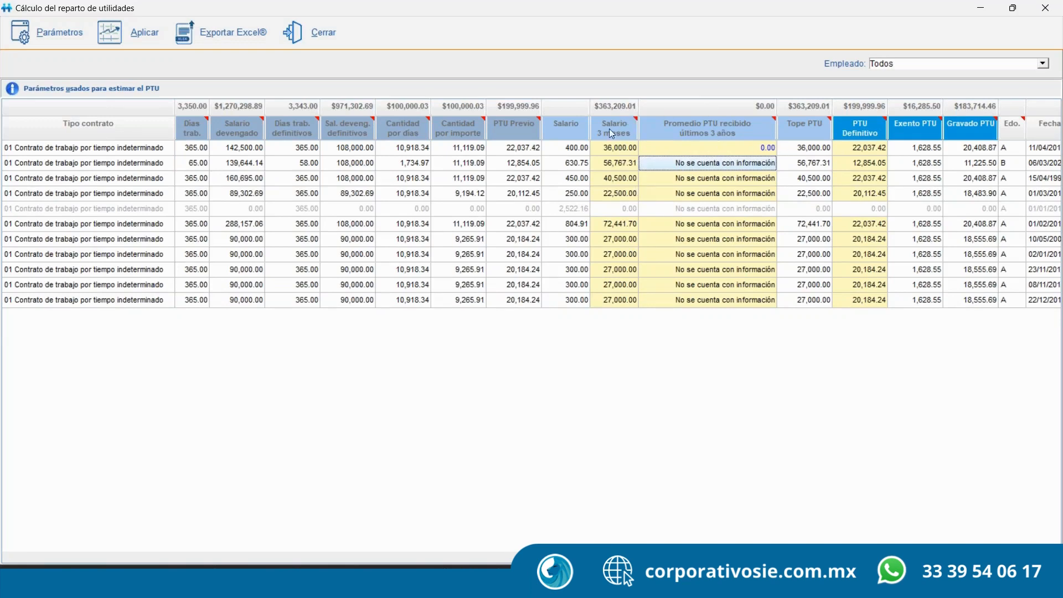
# Check the first employee's Tope PTU against the PTU Definitivo, and examine the PTU Definitivo amounts down to the last employee
pyautogui.moveTo(616, 139)
pyautogui.click(796, 150)
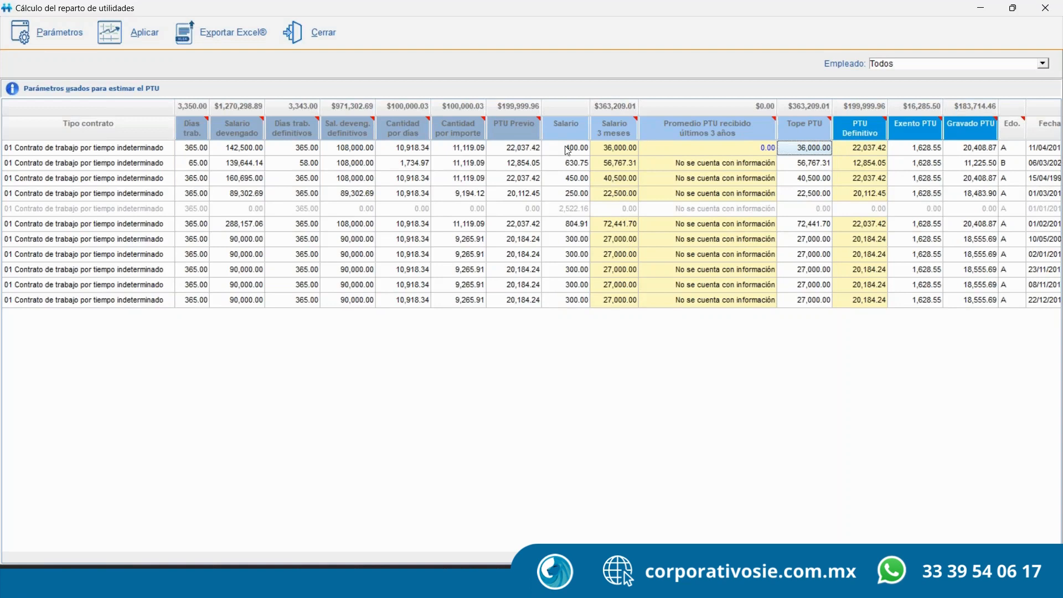
pyautogui.click(862, 150)
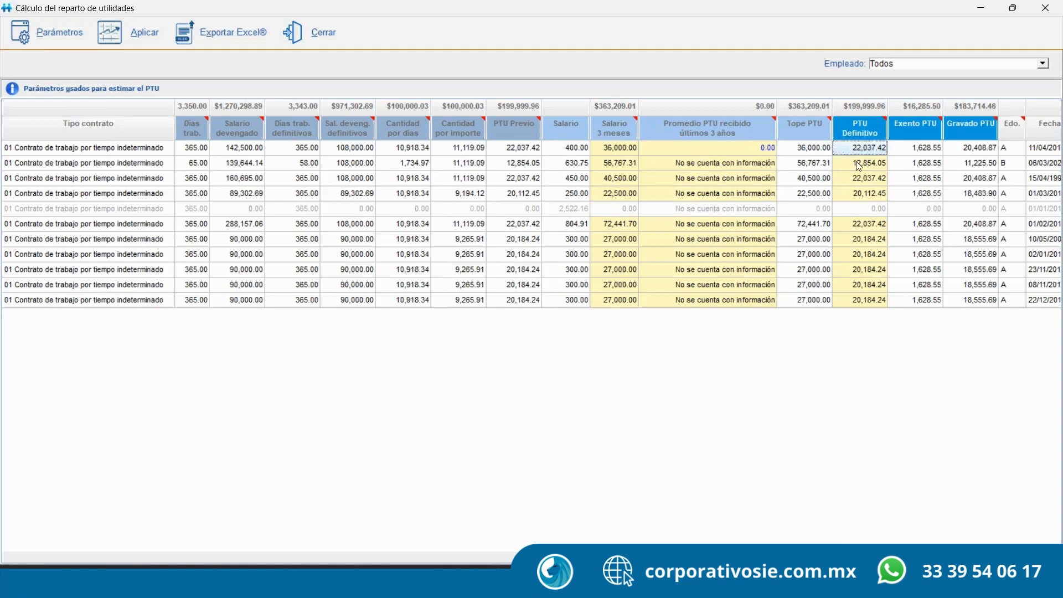
pyautogui.click(859, 164)
pyautogui.click(859, 196)
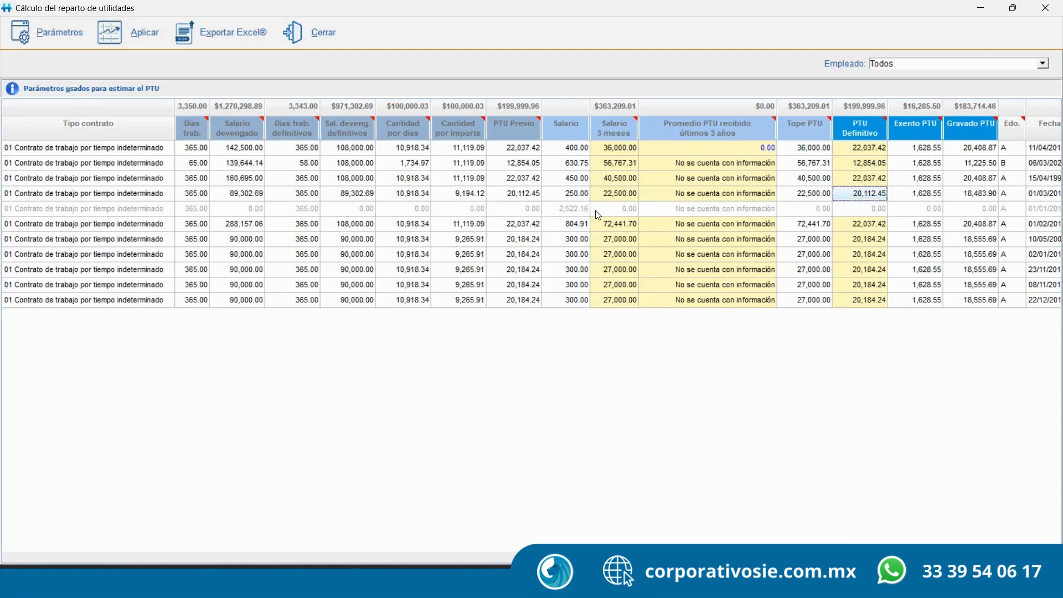
pyautogui.click(859, 225)
pyautogui.click(859, 243)
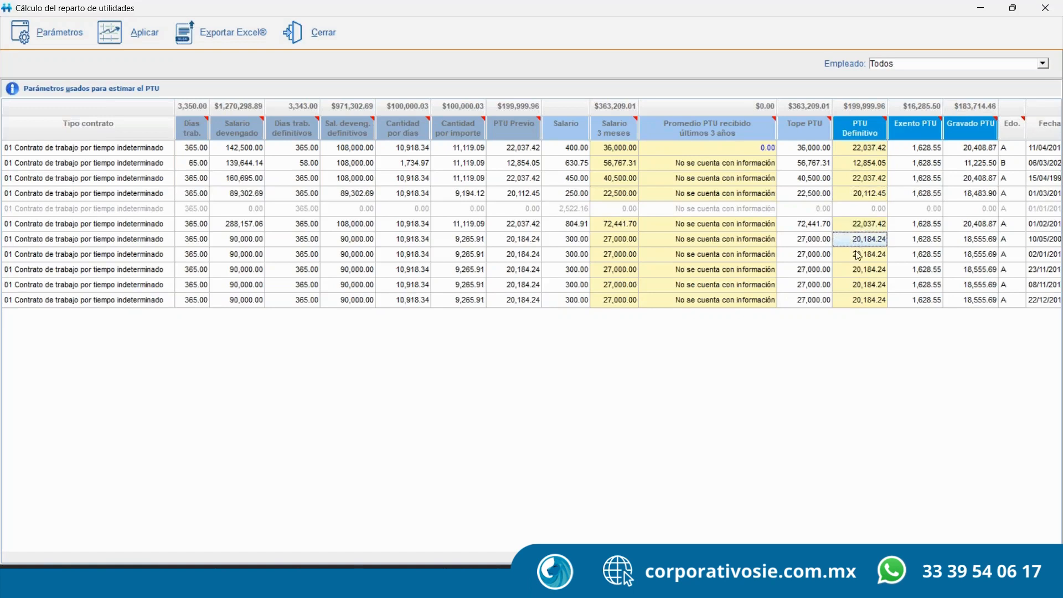
pyautogui.click(861, 271)
pyautogui.click(864, 286)
pyautogui.click(865, 299)
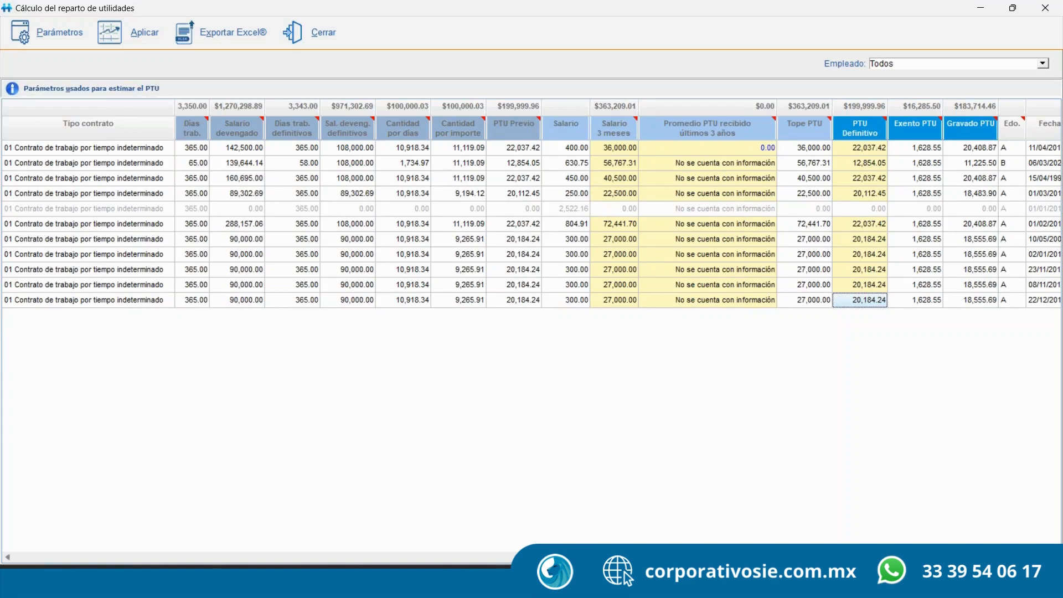
# Read the explanations of the Exento PTU, Gravado PTU, Edo. and Fecha columns
pyautogui.hscroll(3, 532, 222)
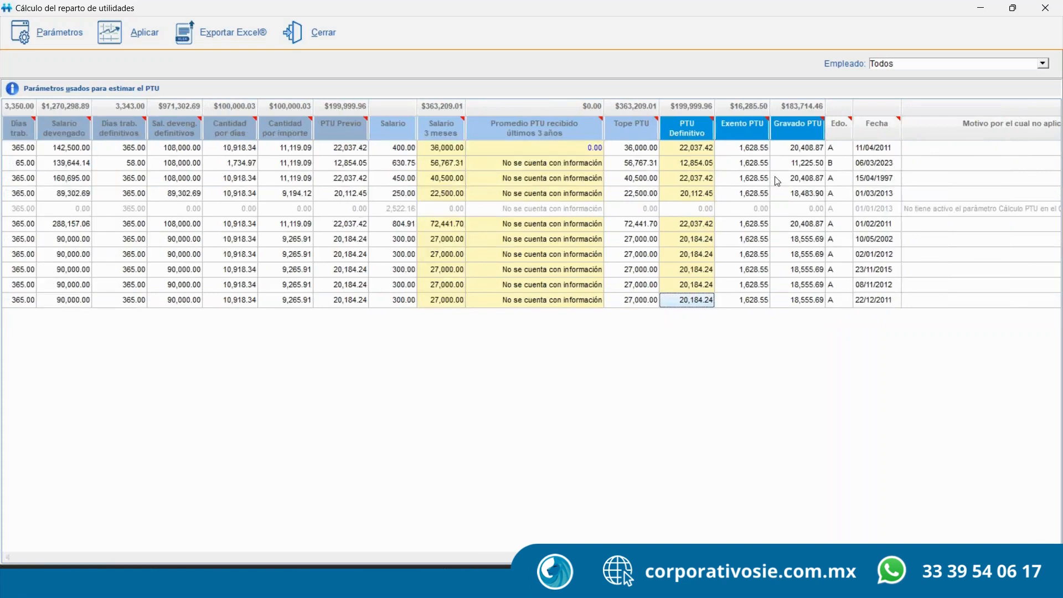
pyautogui.moveTo(743, 137)
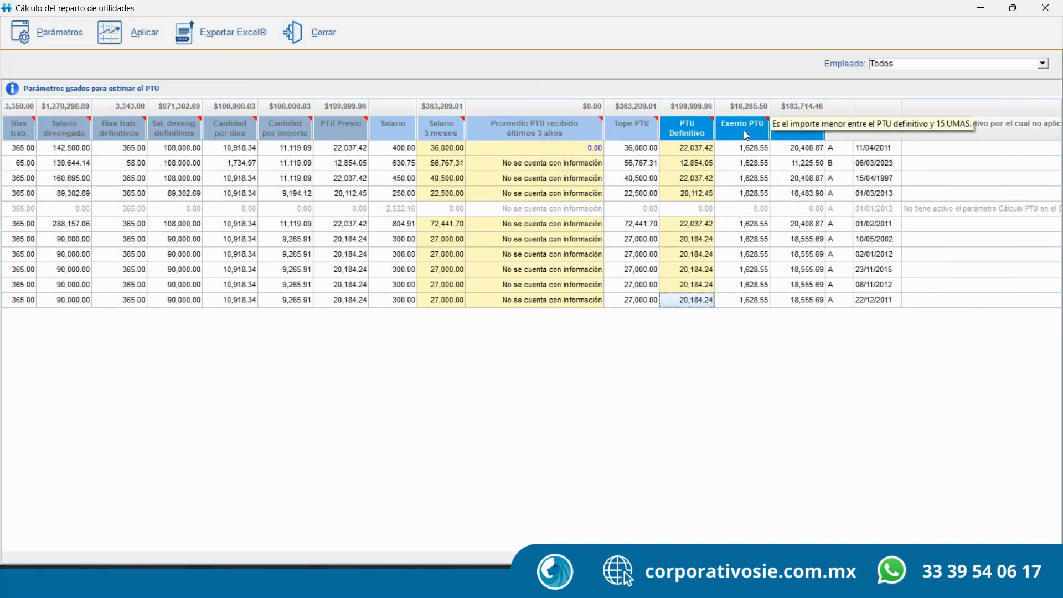
pyautogui.moveTo(804, 134)
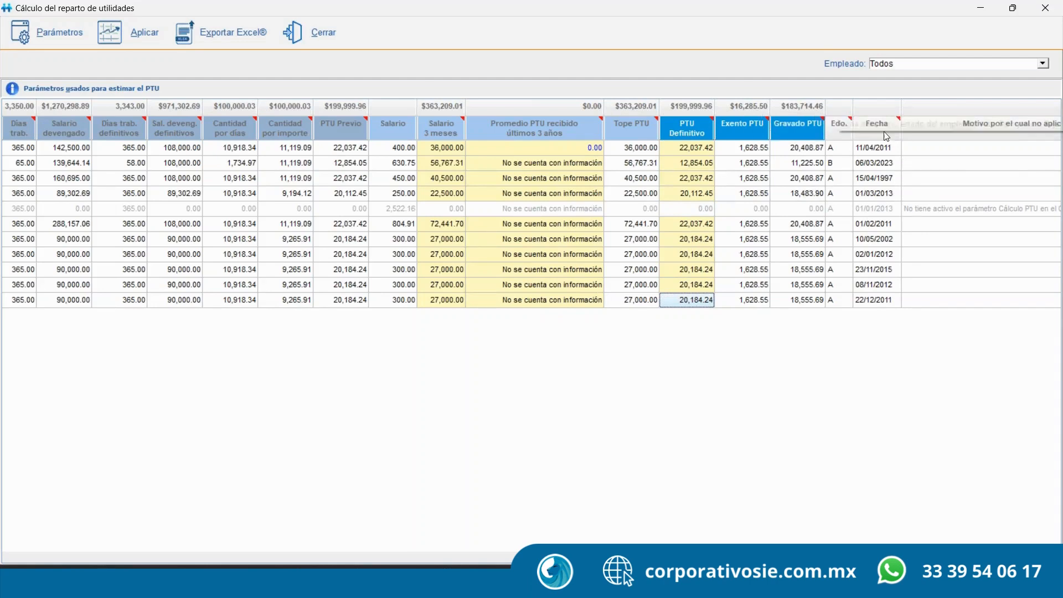
pyautogui.moveTo(878, 126)
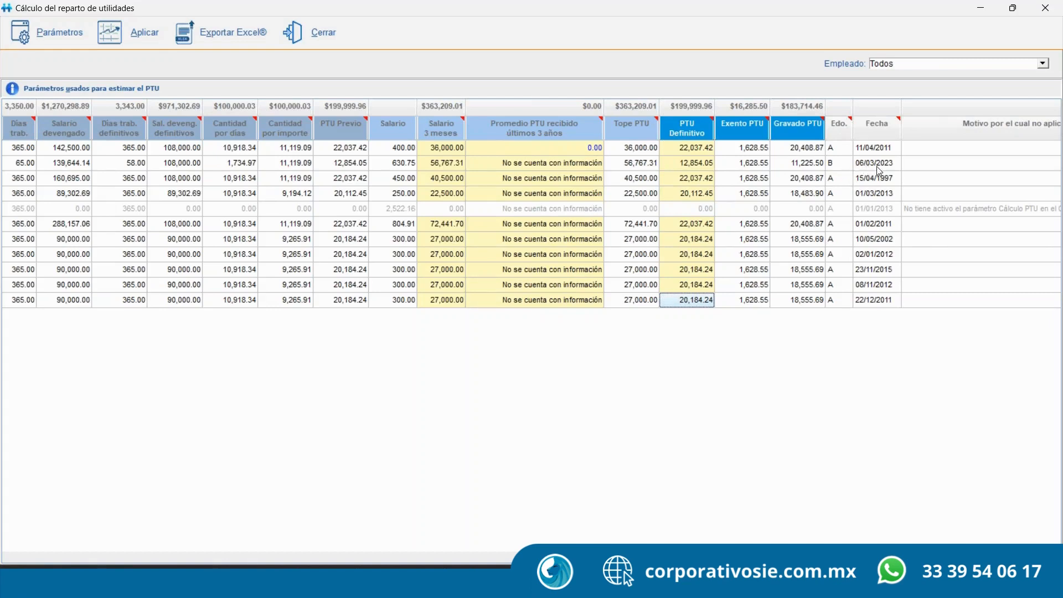
# Review the full row of the employee with Edo. B, from the employee type and days worked through to Motivo por el cual no aplica PTU
pyautogui.click(844, 165)
pyautogui.press('Left')
pyautogui.press('Left')
pyautogui.press('Left')
pyautogui.press('Left')
pyautogui.press('Left')
pyautogui.press('Left')
pyautogui.press('Left')
pyautogui.press('Left')
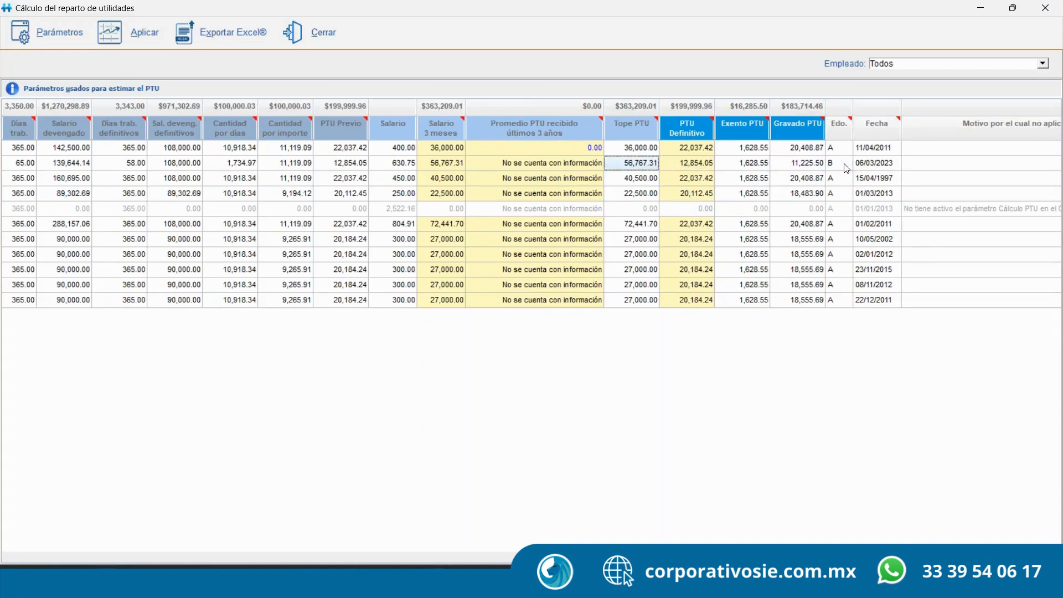
pyautogui.press('Left')
pyautogui.press('Left')
pyautogui.press('Left')
pyautogui.press('Left')
pyautogui.press('Left')
pyautogui.press('Left')
pyautogui.press('Left')
pyautogui.press('Left')
pyautogui.press('Left')
pyautogui.press('Left')
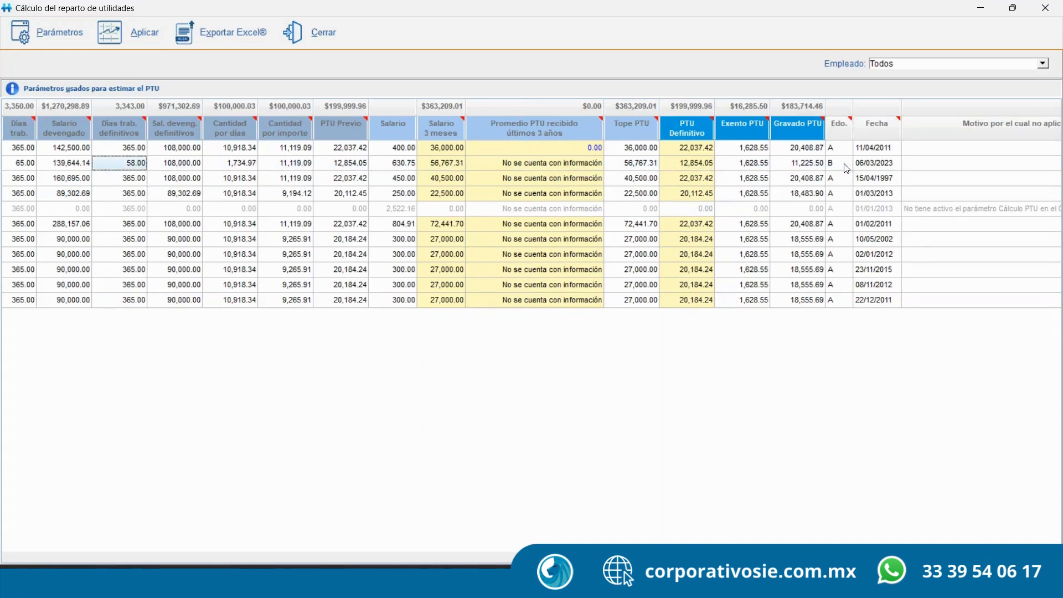
pyautogui.press('Right')
pyautogui.press('Right')
pyautogui.press('Right')
pyautogui.press('Right')
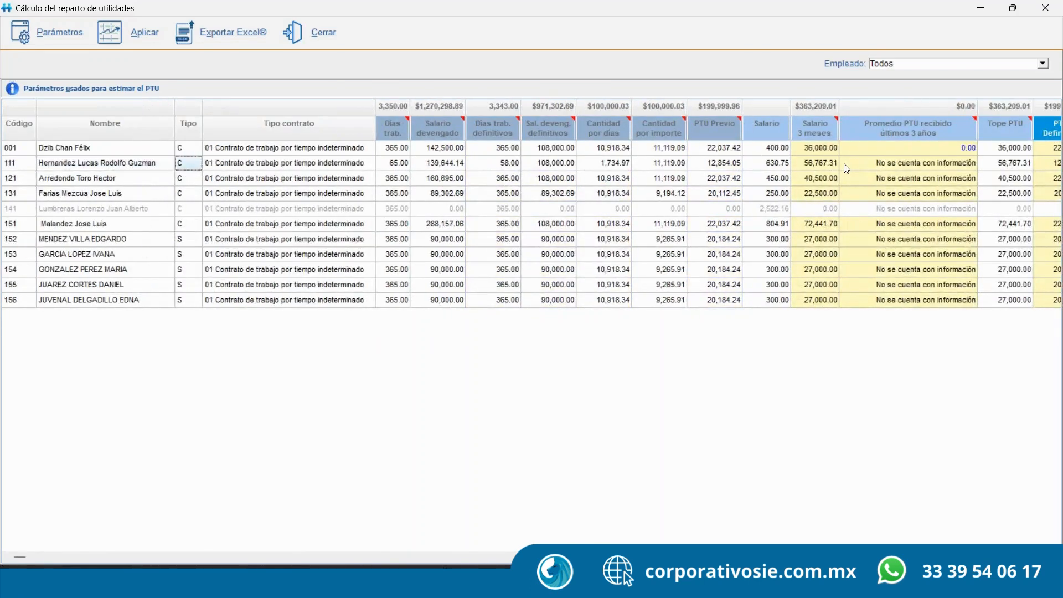
pyautogui.press('Right')
pyautogui.press('Left')
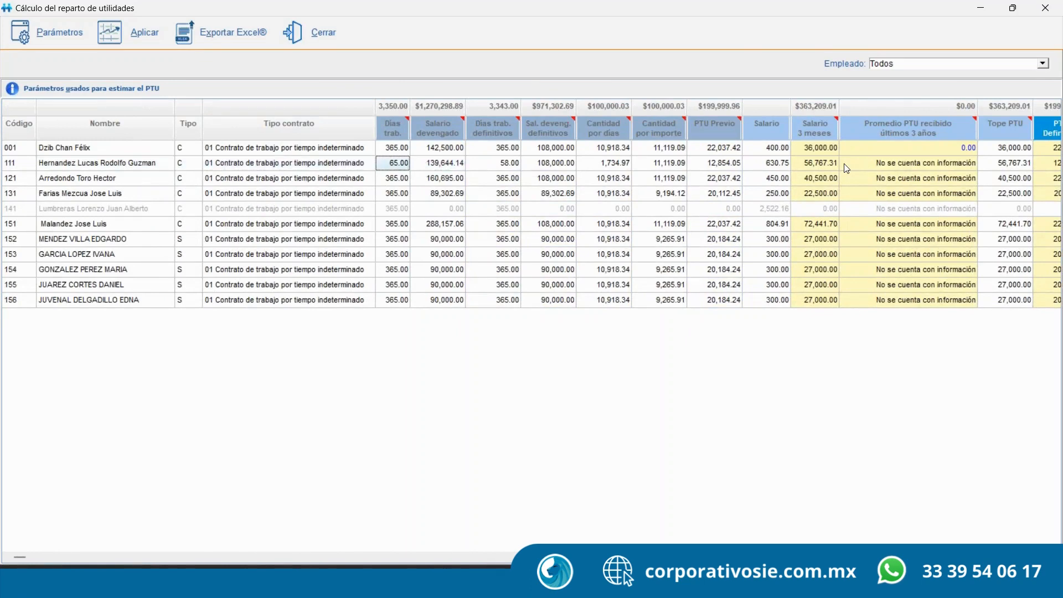
pyautogui.press('Right')
pyautogui.press('Right')
pyautogui.press('Right')
pyautogui.press('Right')
pyautogui.press('Right')
pyautogui.press('Right')
pyautogui.press('Right')
pyautogui.press('Right')
pyautogui.press('Right')
pyautogui.press('Right')
pyautogui.press('Right')
pyautogui.press('Right')
pyautogui.press('Right')
pyautogui.press('Right')
pyautogui.press('Right')
pyautogui.press('Right')
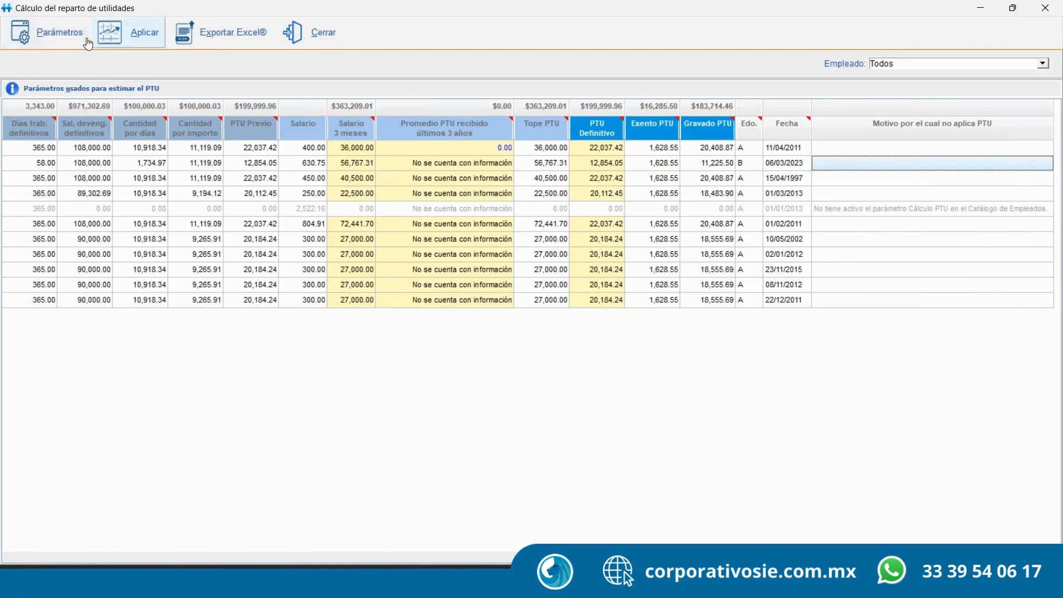
# Recalculate the PTU with the accumulators parameter set to "No existen acumulados del ejercicio anterior"
pyautogui.click(47, 32)
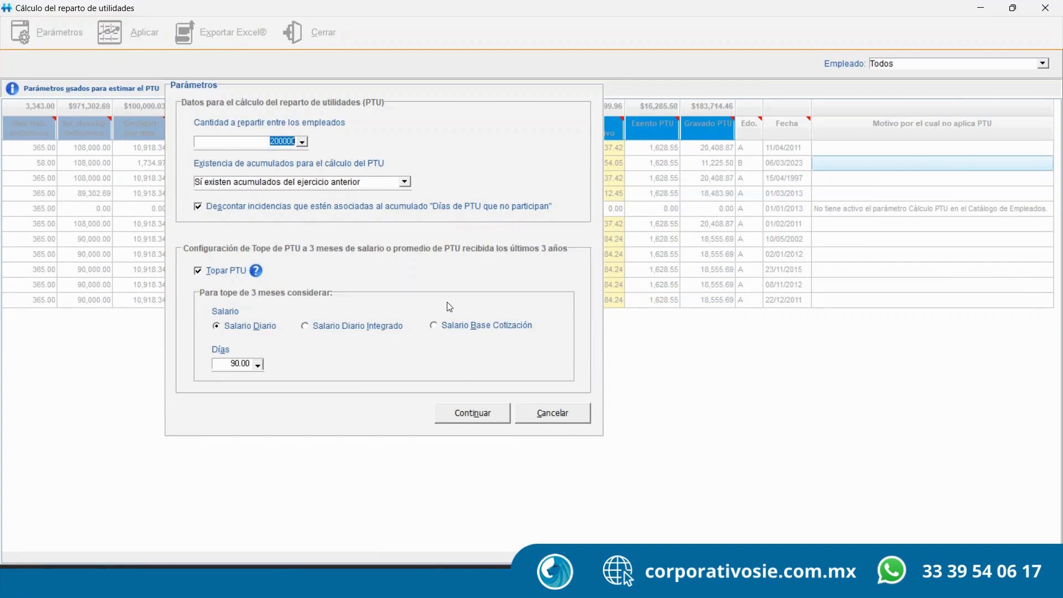
pyautogui.click(405, 182)
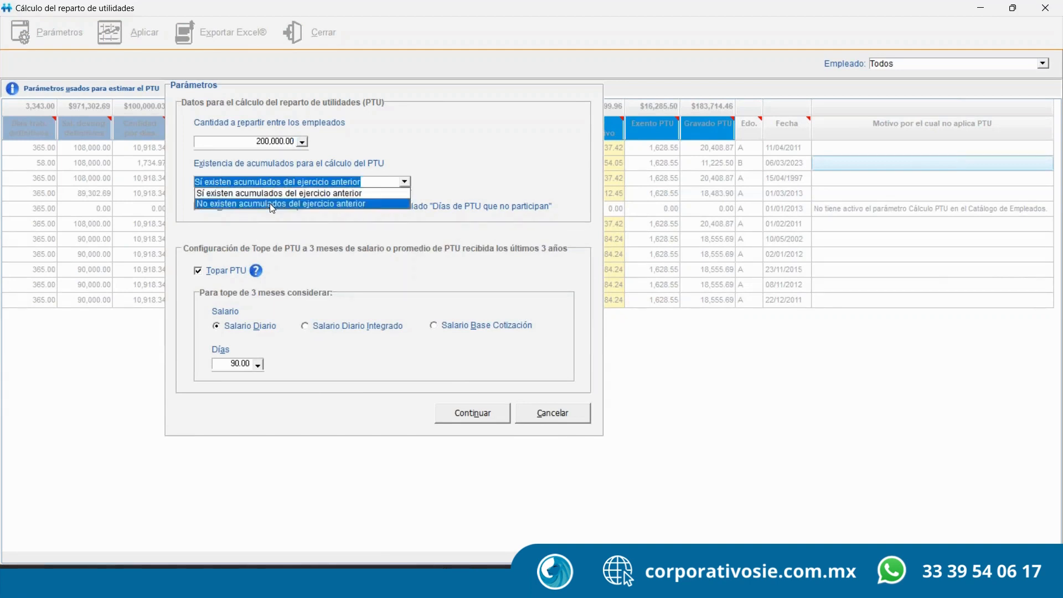
pyautogui.click(270, 204)
pyautogui.click(530, 341)
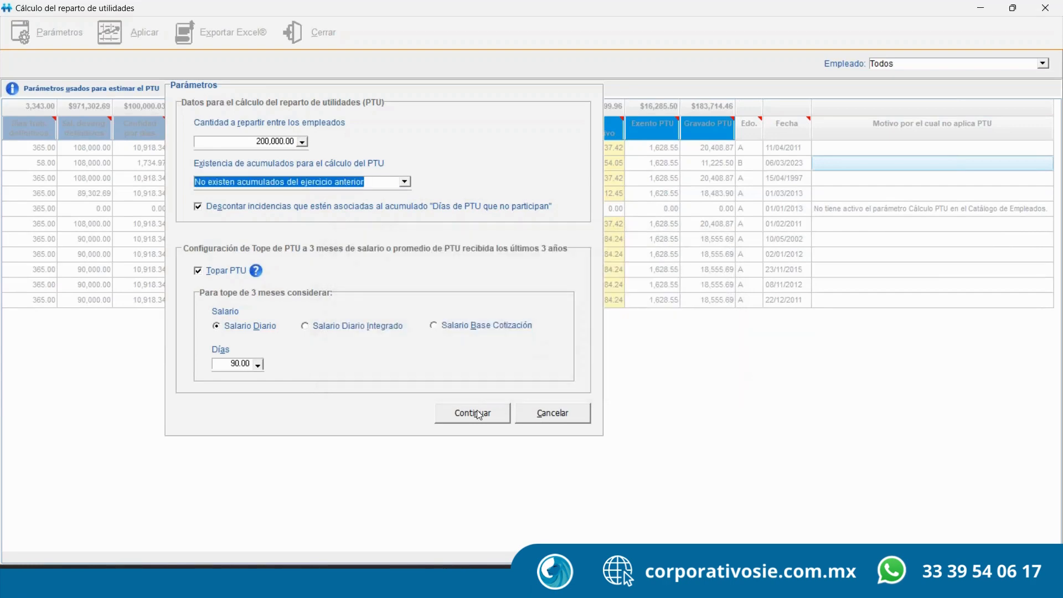
pyautogui.click(474, 413)
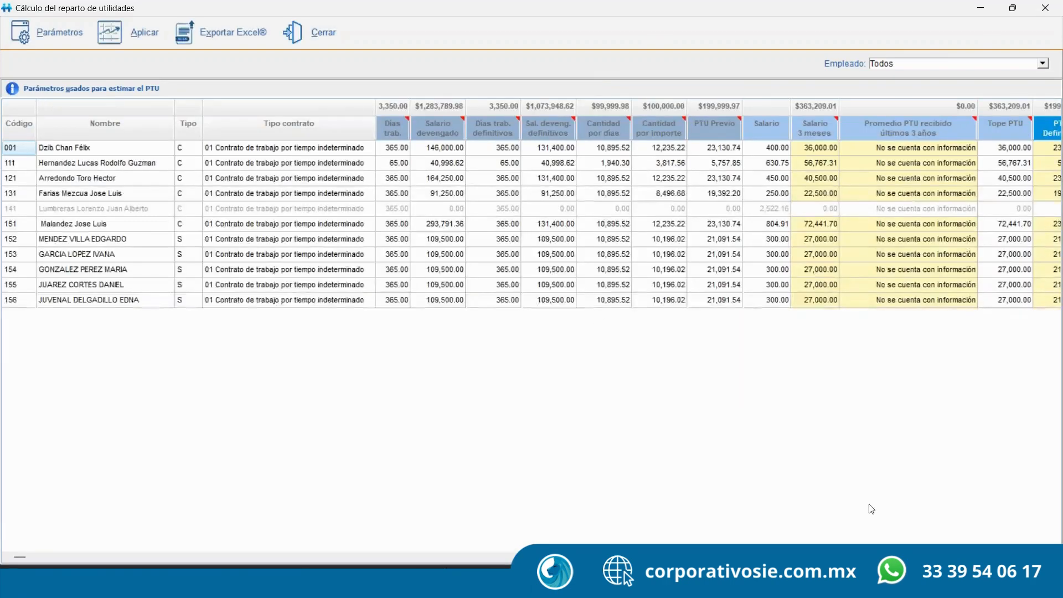
# Examine the recalculated profit-sharing results across all columns, from Código to Motivo por el cual no aplica PTU
pyautogui.hscroll(1, 957, 540)
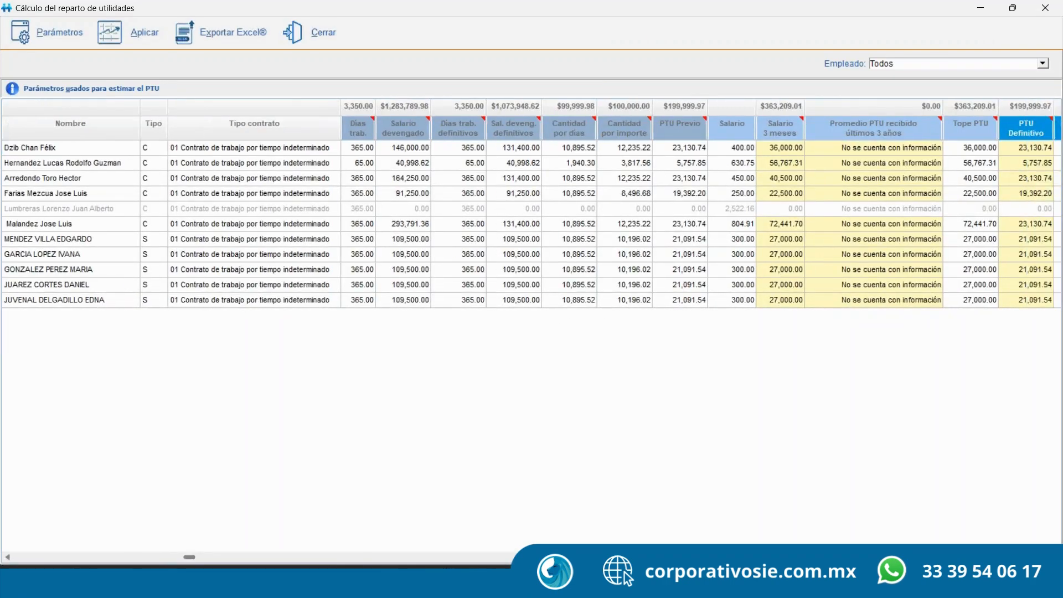
pyautogui.hscroll(10, 531, 333)
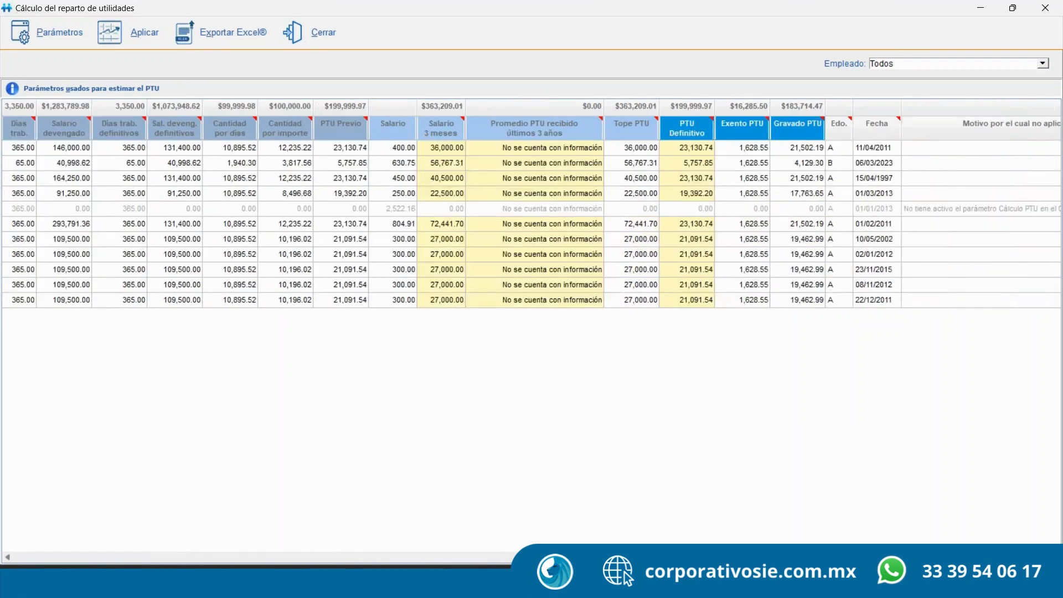
pyautogui.click(9, 558)
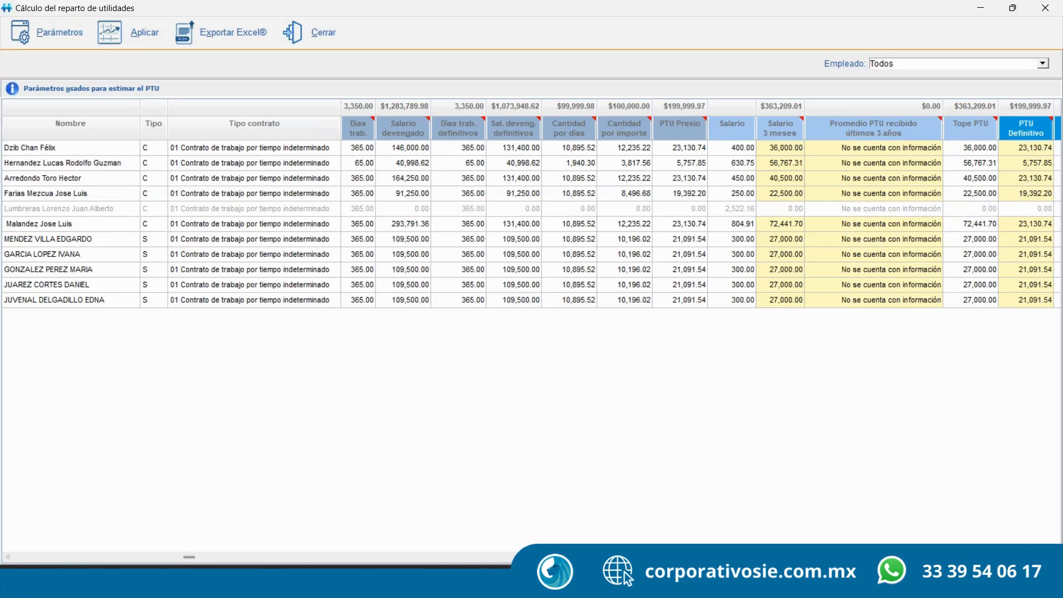
pyautogui.hscroll(10, 532, 221)
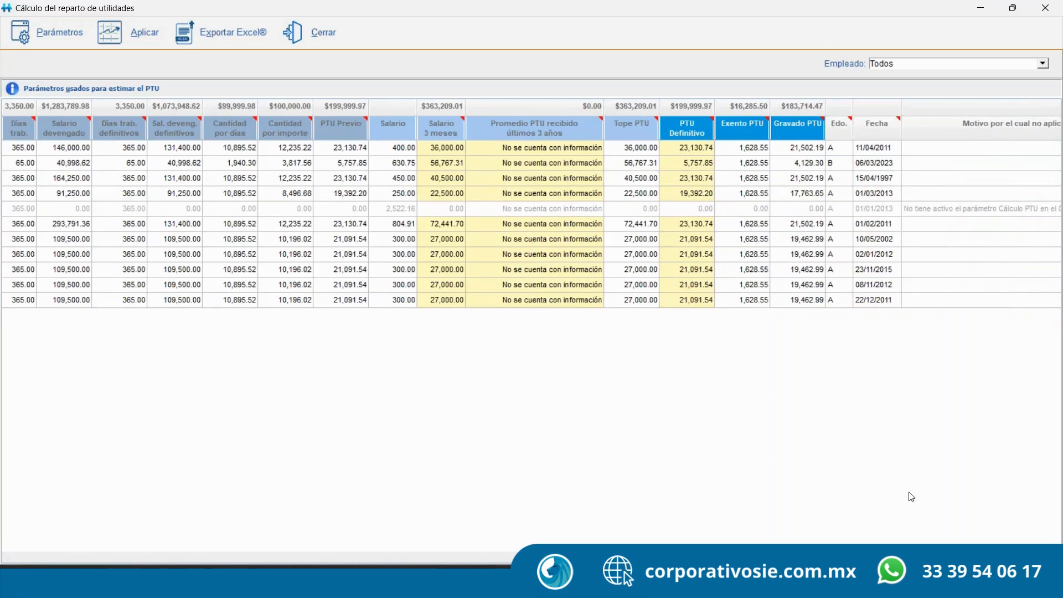
pyautogui.hscroll(3, 532, 221)
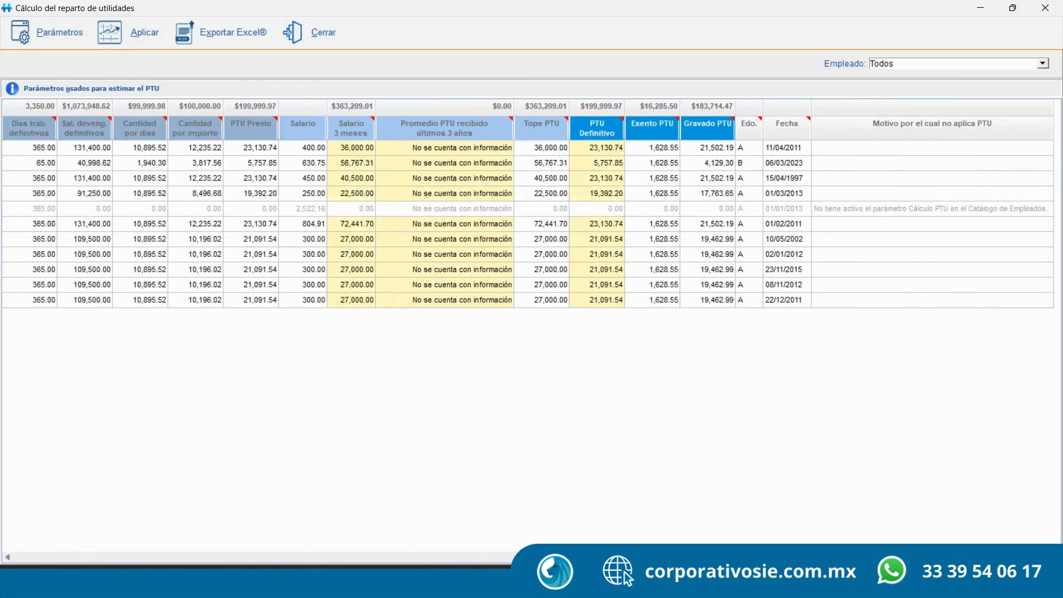
pyautogui.hscroll(-5, 532, 221)
pyautogui.hscroll(5, 531, 222)
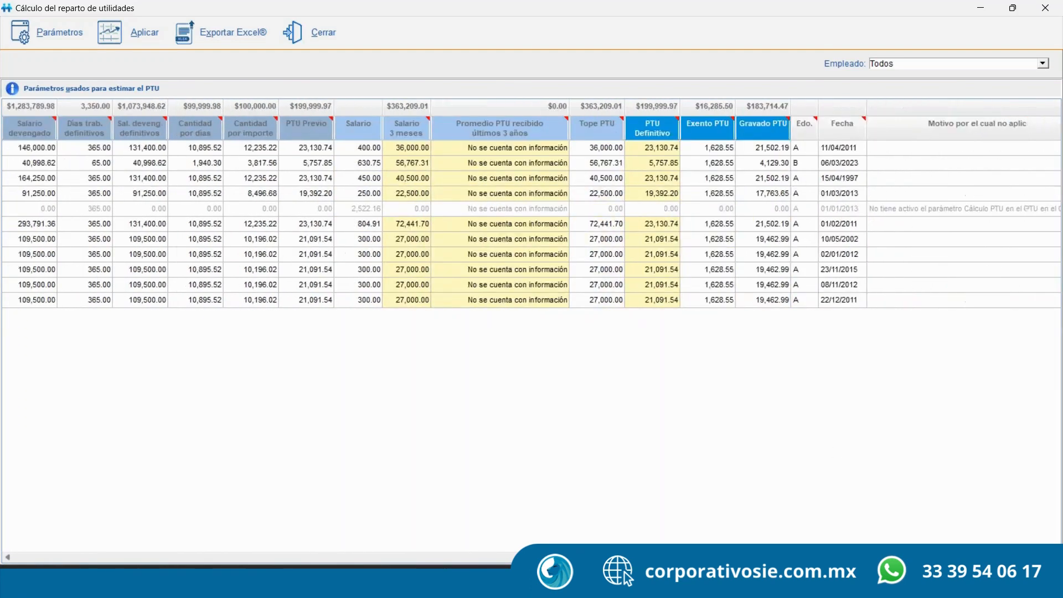
pyautogui.hscroll(-10, 532, 222)
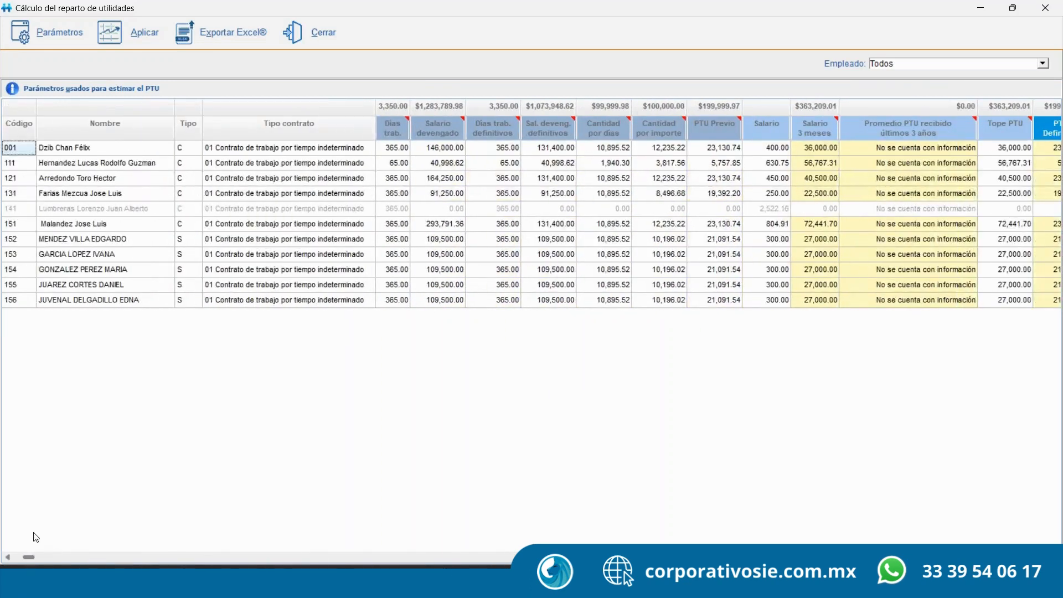
# Apply the calculated PTU to the payroll and review the full Bitácora PTU process log
pyautogui.click(128, 32)
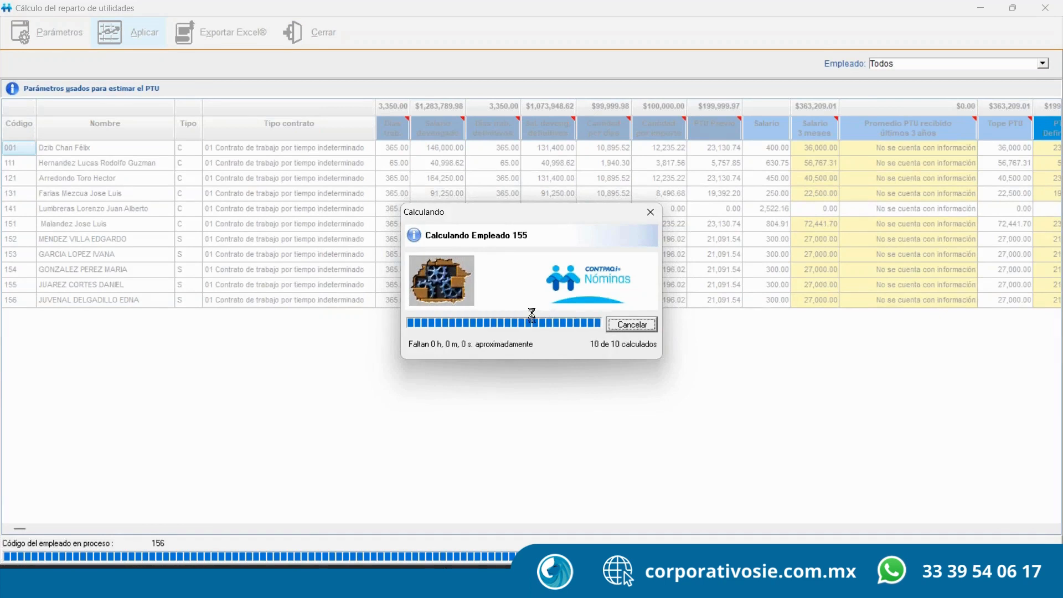
pyautogui.click(531, 339)
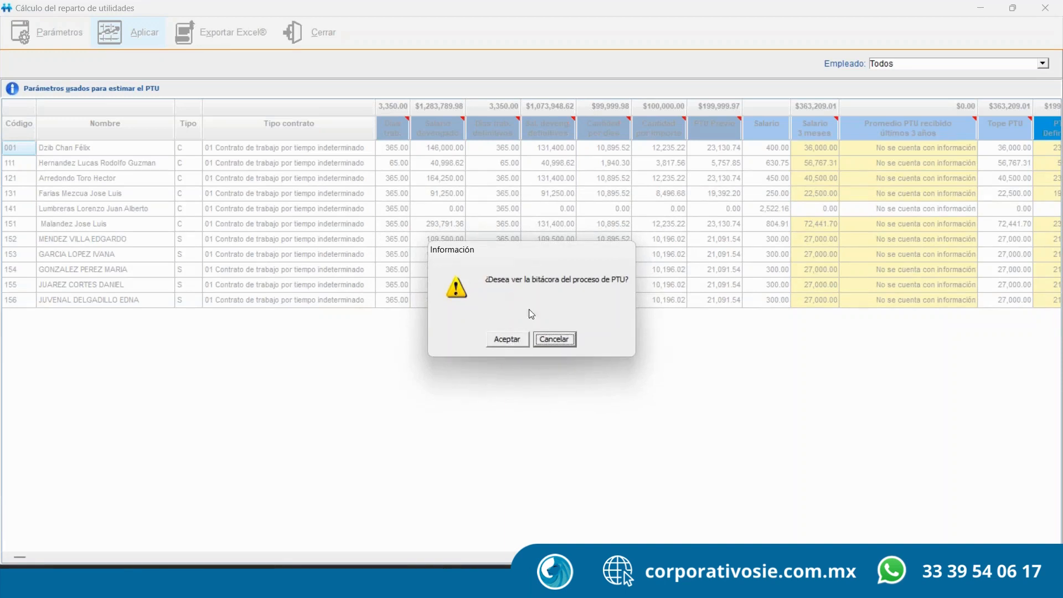
pyautogui.click(505, 340)
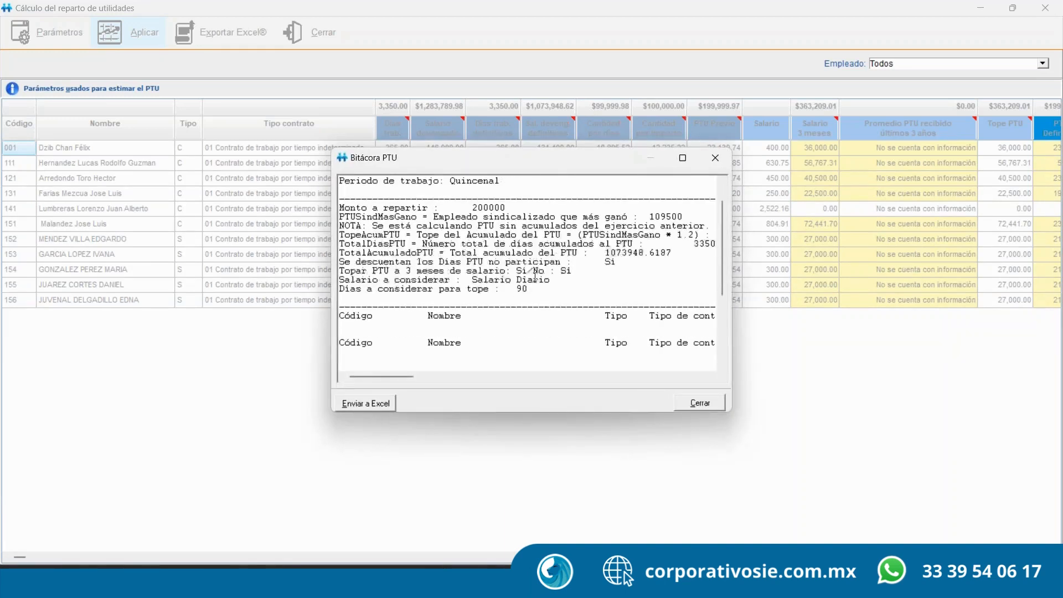
pyautogui.click(682, 163)
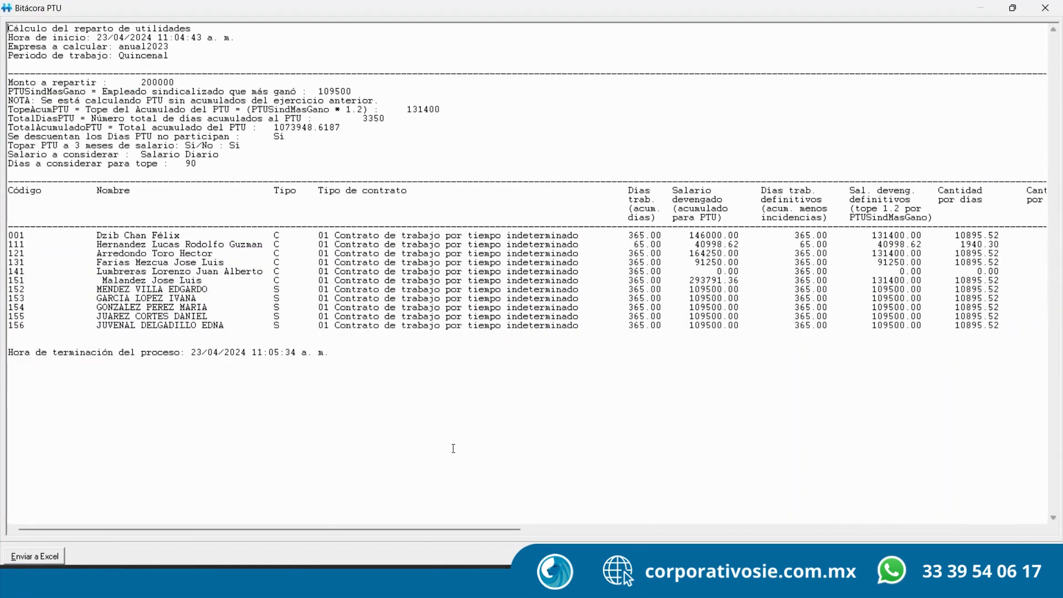
pyautogui.moveTo(484, 530); pyautogui.dragTo(515, 531)
pyautogui.click(1045, 9)
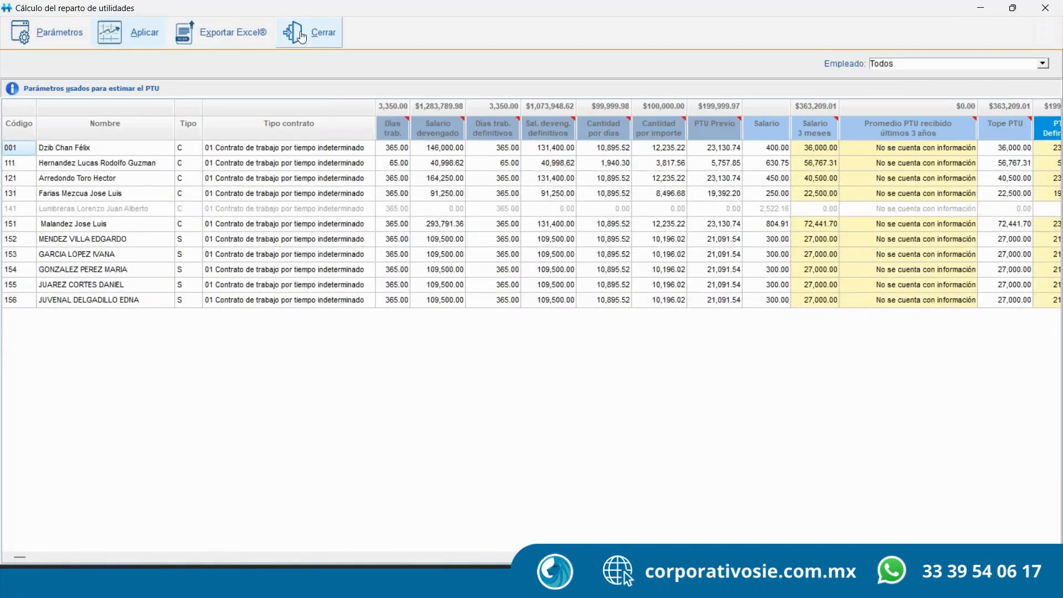
# Export the profit-sharing calculation to an Excel file on the Escritorio, keeping the proposed file name
pyautogui.click(222, 32)
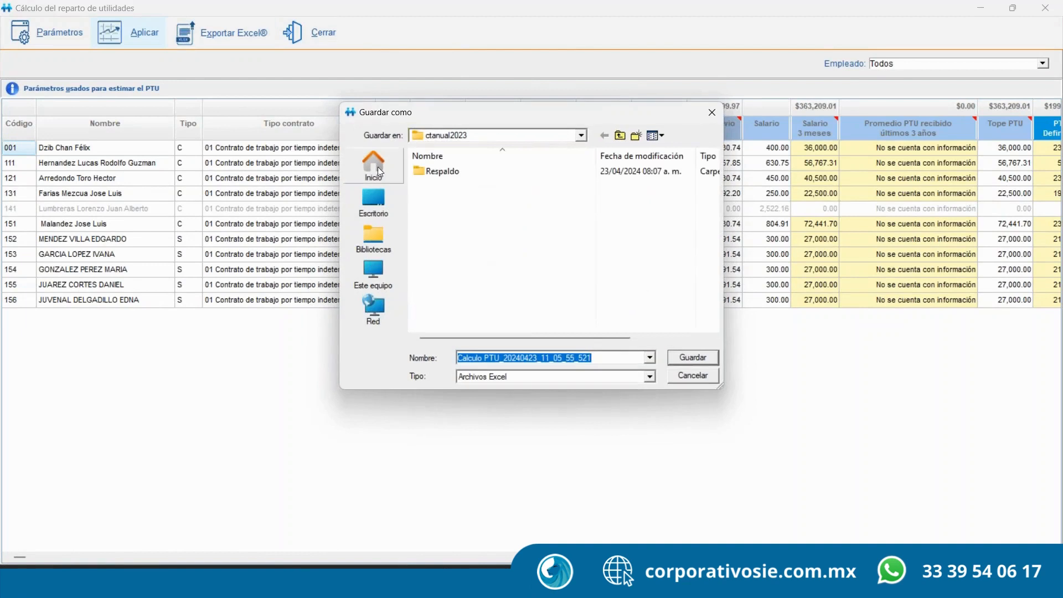
pyautogui.click(374, 201)
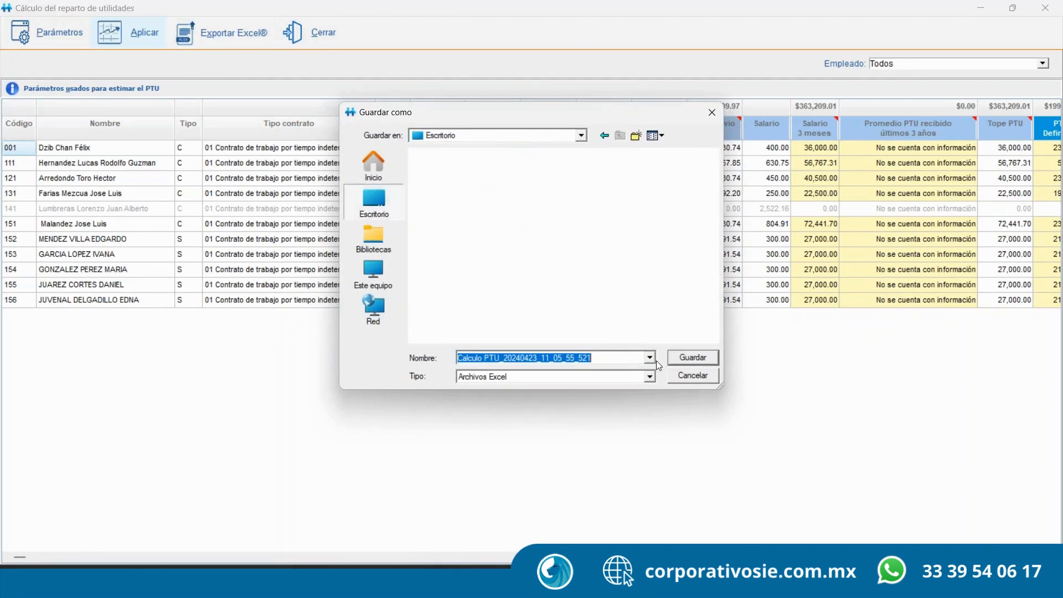
pyautogui.click(691, 358)
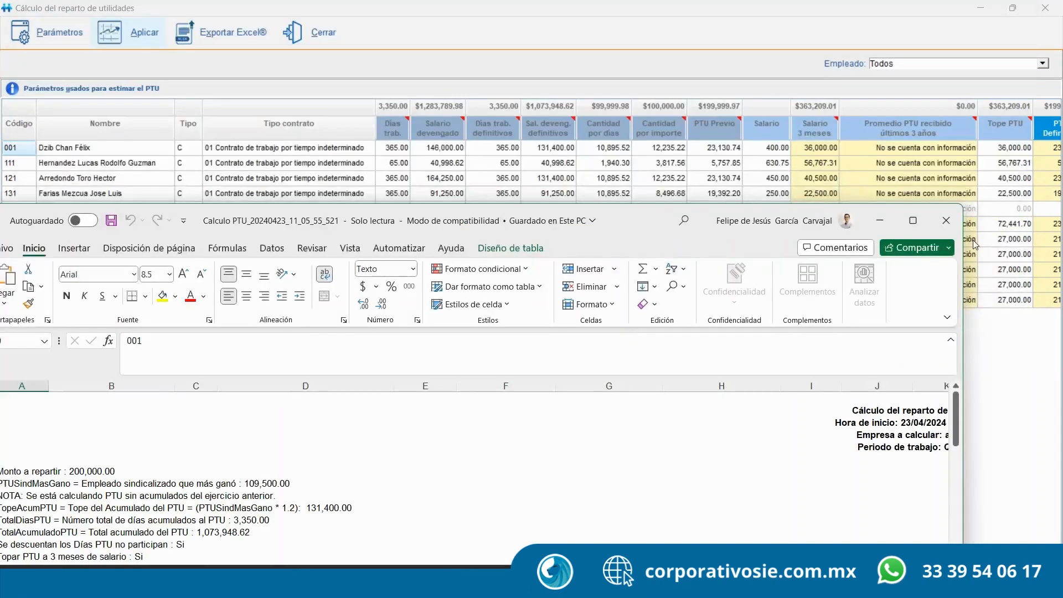
# Review the exported workbook in Excel, covering the calculation parameters in rows 7 to 16 and the employee table, and return to the PTU calculation
pyautogui.click(913, 220)
pyautogui.scroll(-2, 633, 385)
pyautogui.scroll(3, 632, 385)
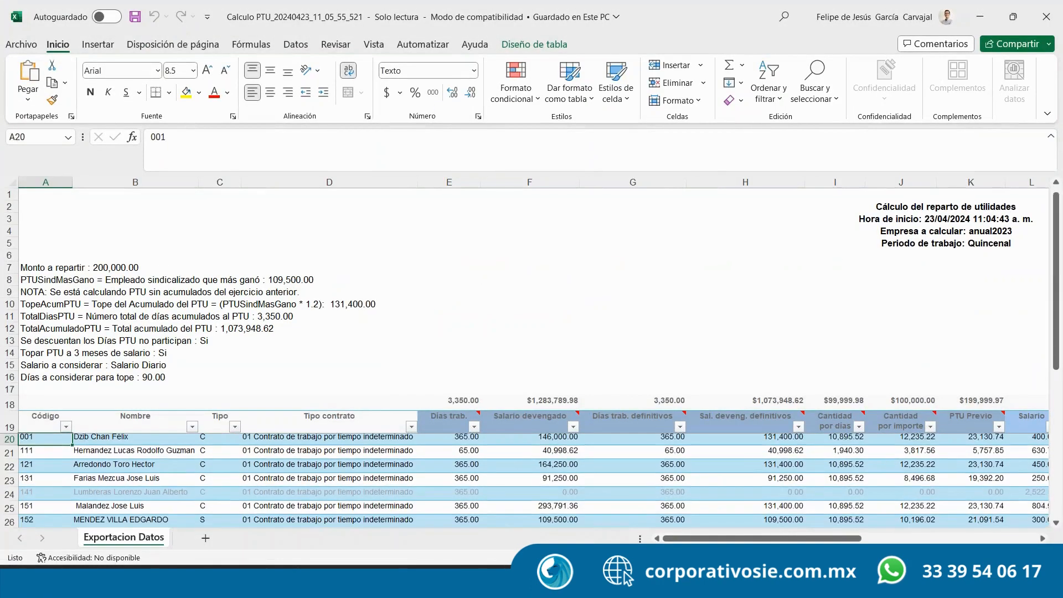
pyautogui.moveTo(769, 541)
pyautogui.mouseDown()
pyautogui.moveTo(789, 541)
pyautogui.moveTo(770, 541)
pyautogui.mouseUp()
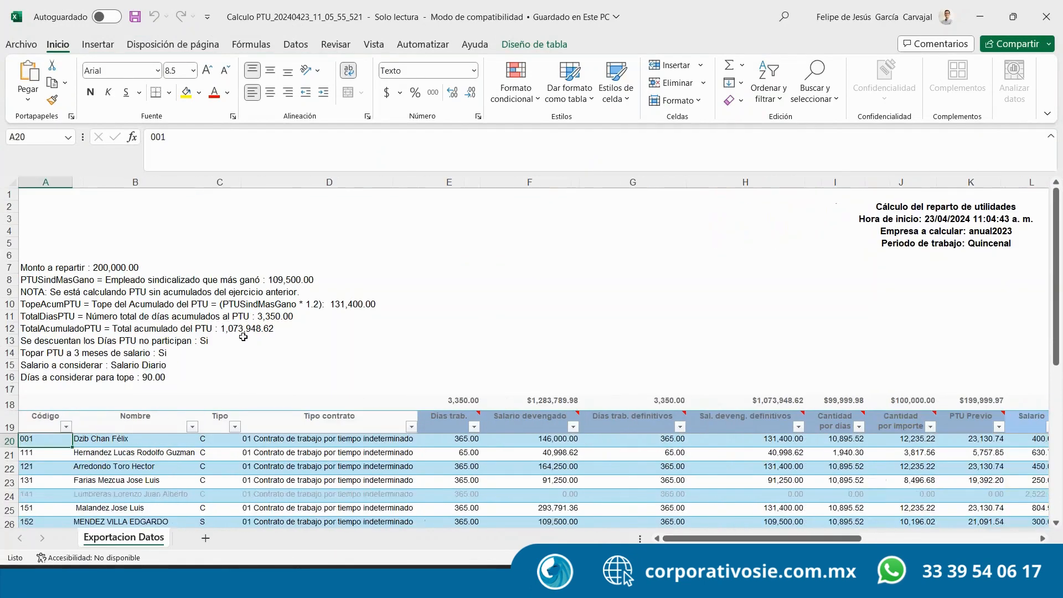
pyautogui.moveTo(74, 276); pyautogui.dragTo(191, 379)
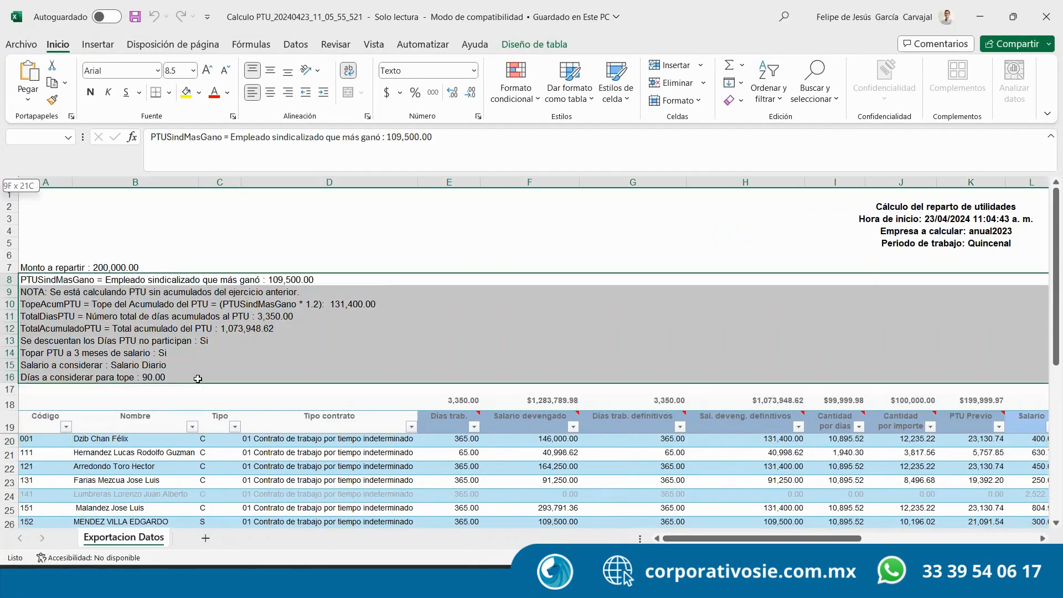
pyautogui.click(517, 240)
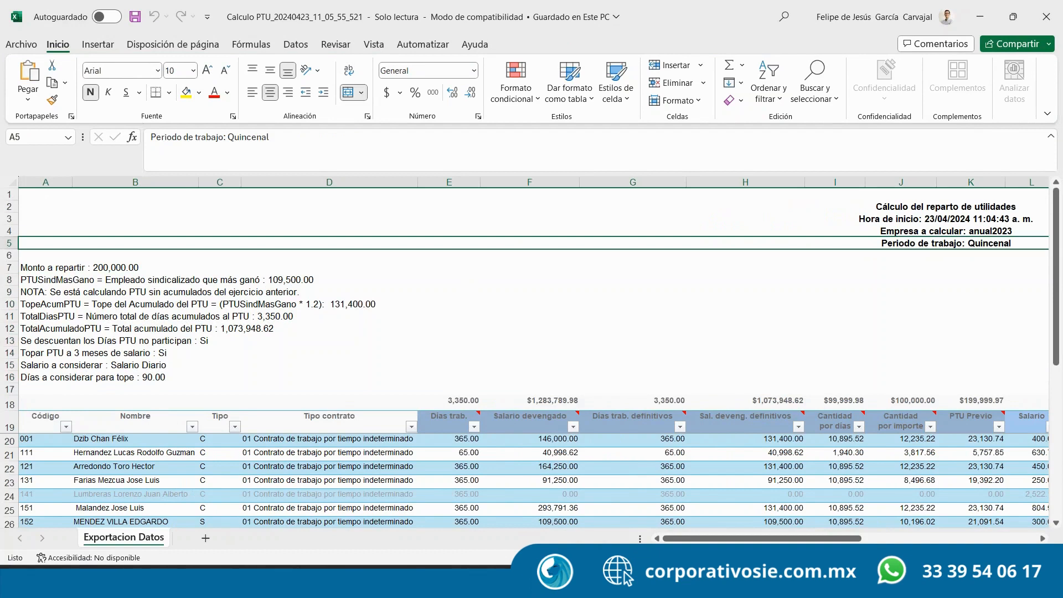
pyautogui.hotkey('alt', 'Tab')
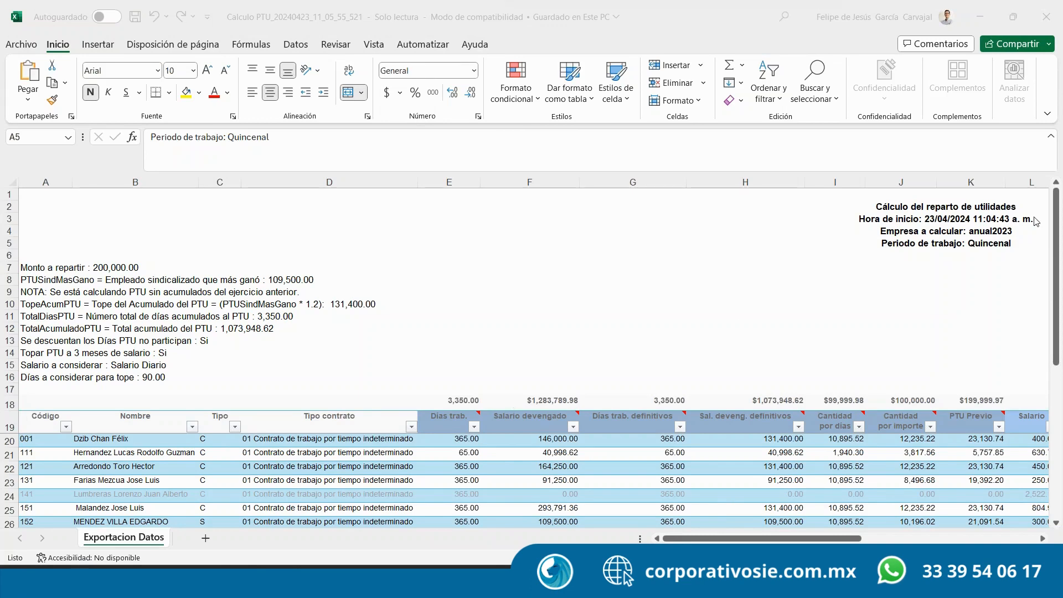
pyautogui.click(981, 17)
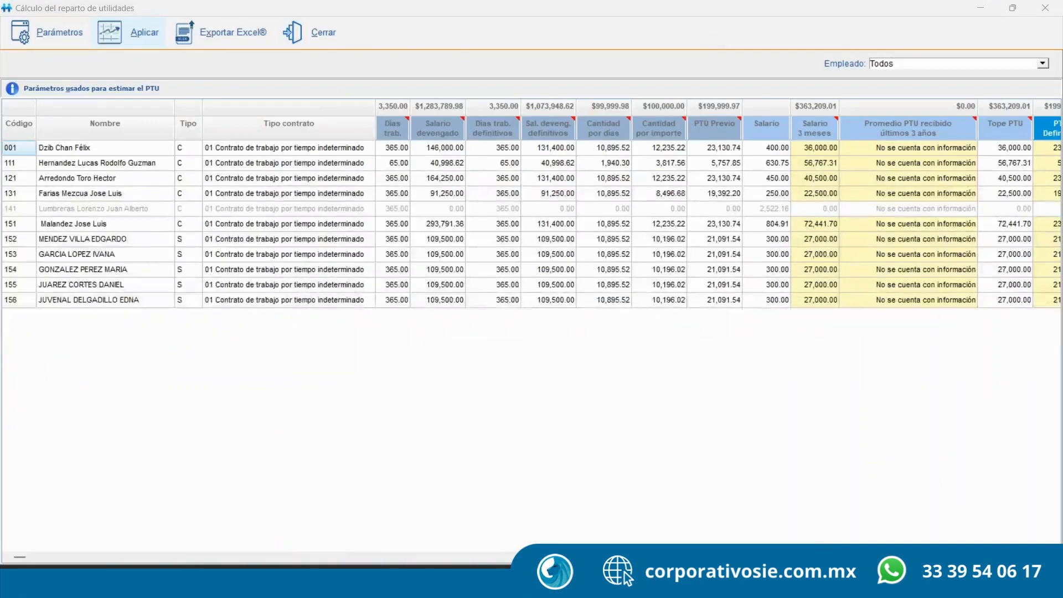
# Close the profit-sharing calculation and calculate the period 8 payroll for "Los que faltan de calcular"
pyautogui.click(302, 33)
pyautogui.click(175, 52)
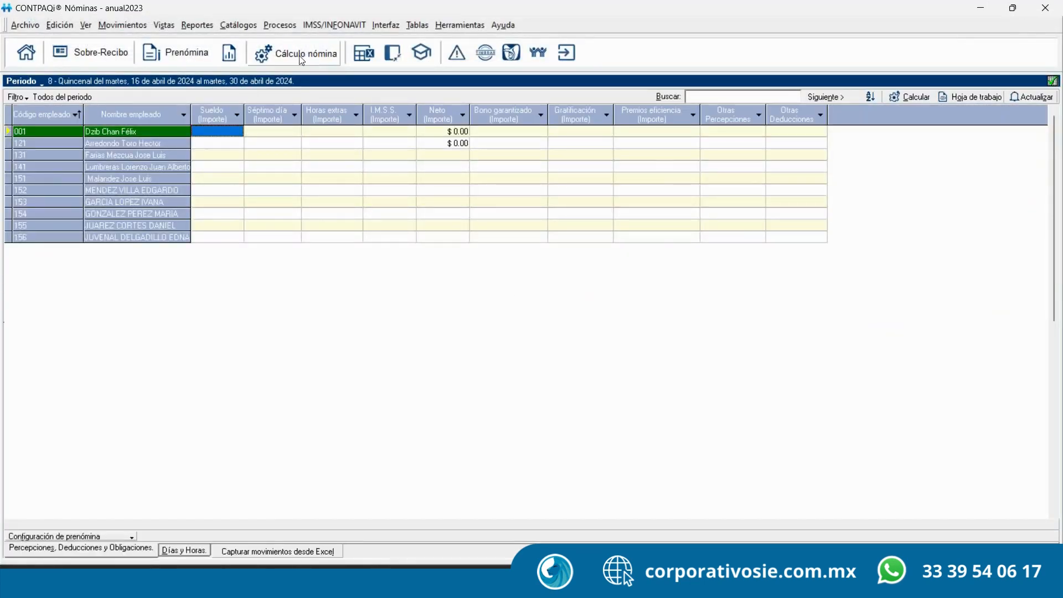
pyautogui.click(315, 60)
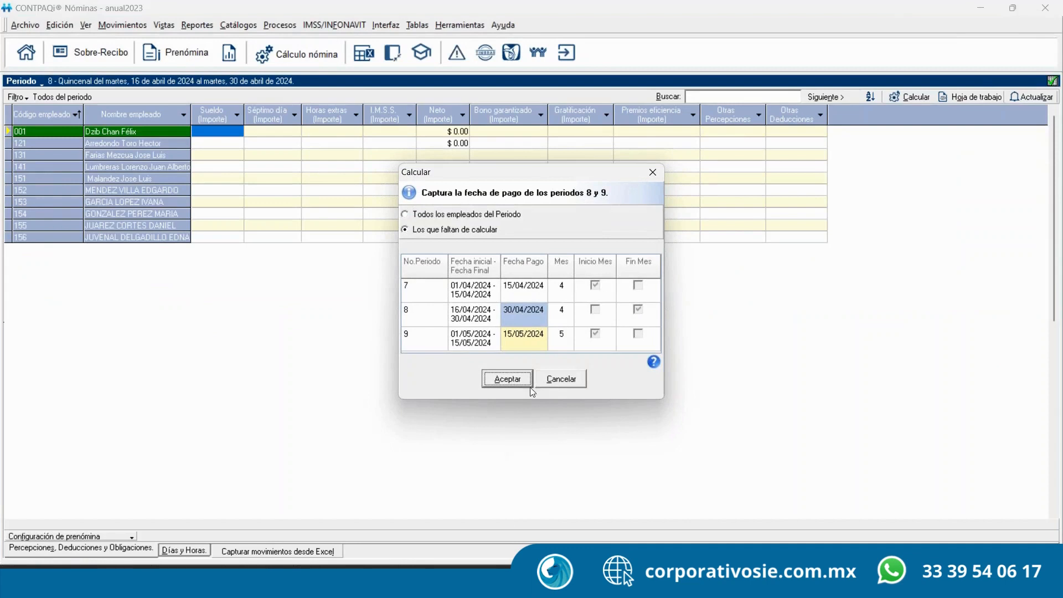
pyautogui.click(514, 381)
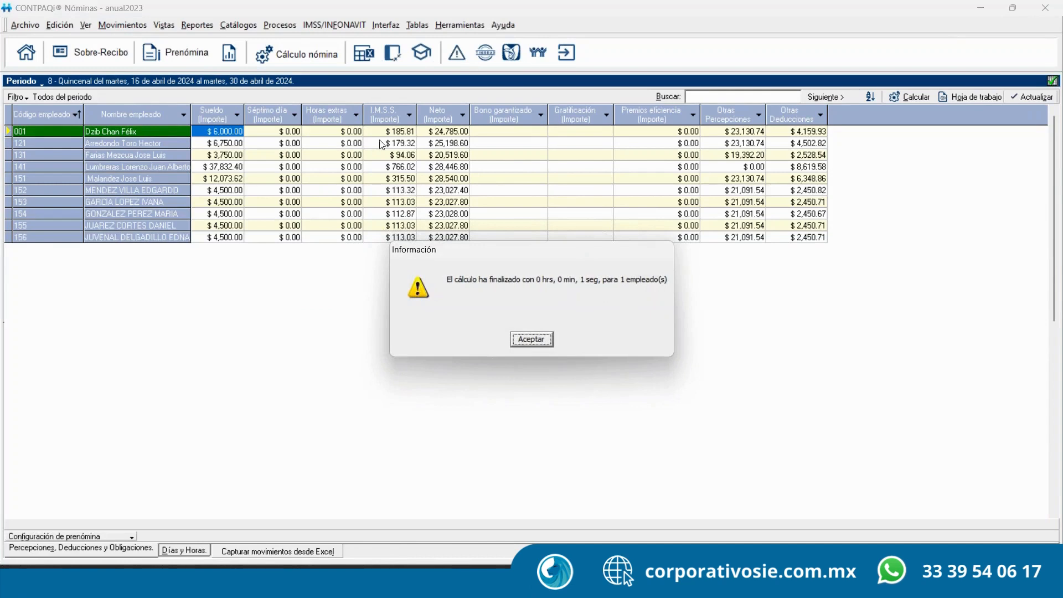
pyautogui.click(530, 340)
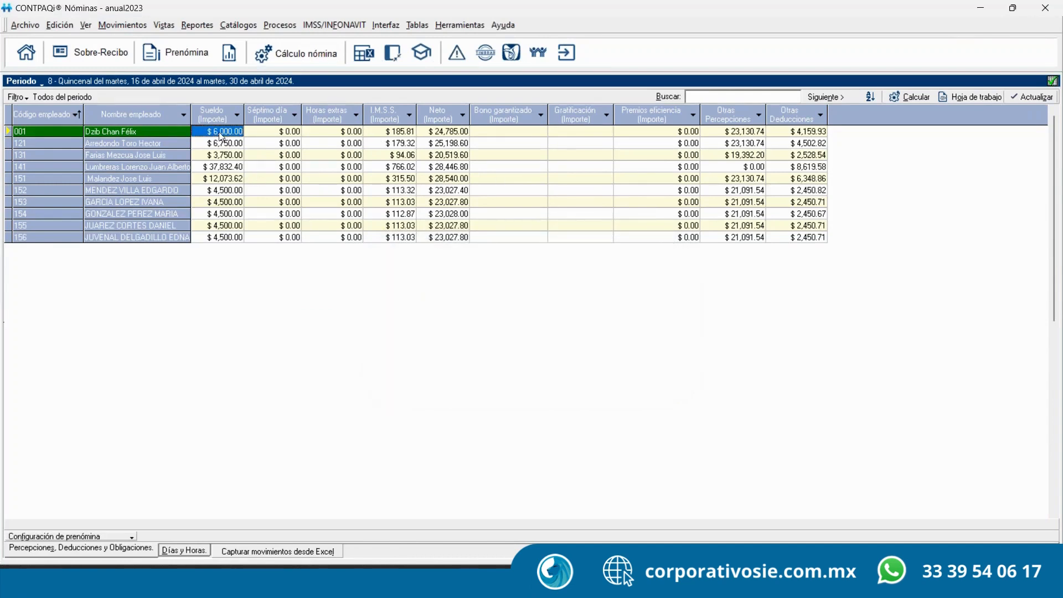
# Check the Reparto de utilidades, I.S.R. Art174 and I.S.R. (mes) amounts in the first employee's sobre-recibo
pyautogui.rightClick(220, 133)
pyautogui.click(269, 142)
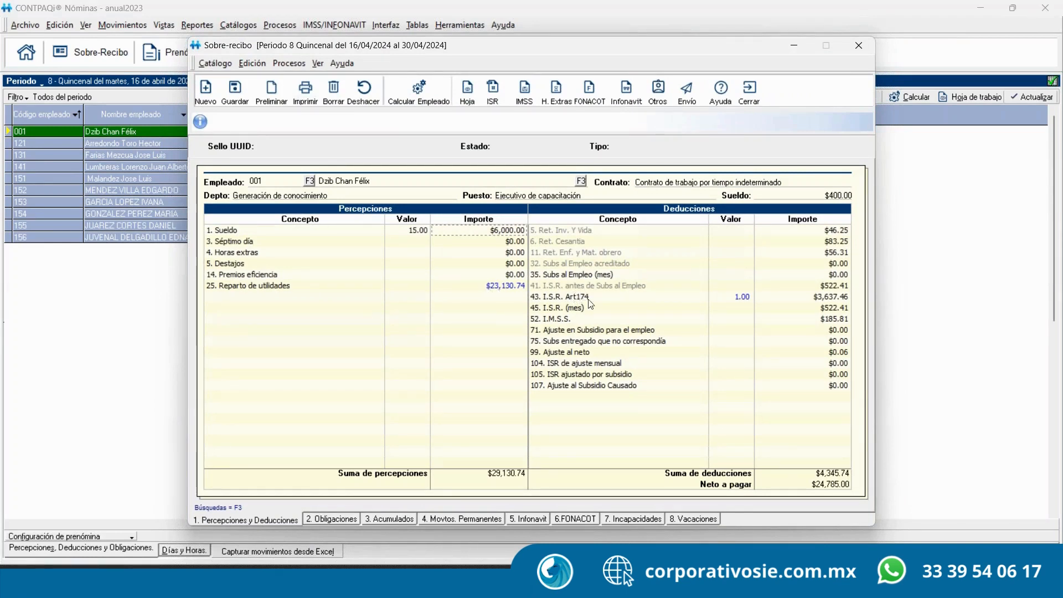
pyautogui.click(803, 297)
pyautogui.click(832, 309)
pyautogui.click(747, 94)
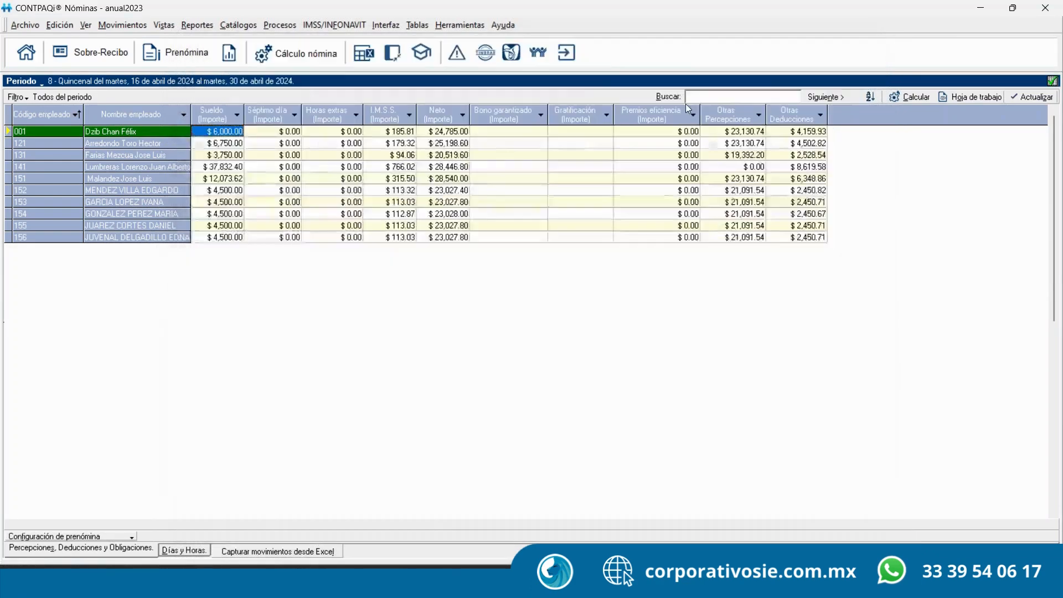
# Open the Importe 1 settings of perception 25, Reparto de utilidades, in the concept catalog sorted by number
pyautogui.click(239, 25)
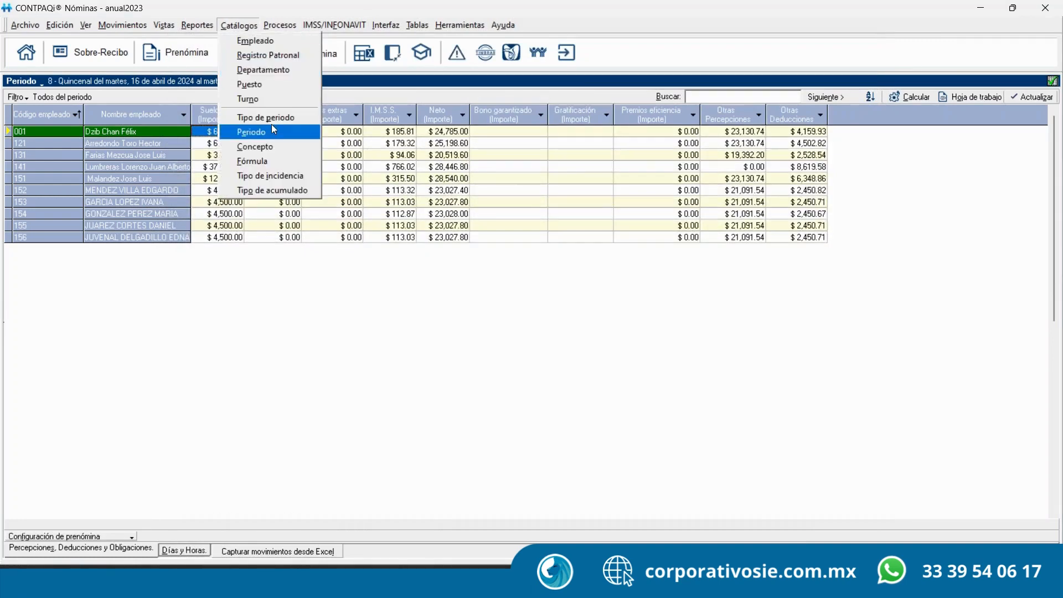
pyautogui.click(277, 146)
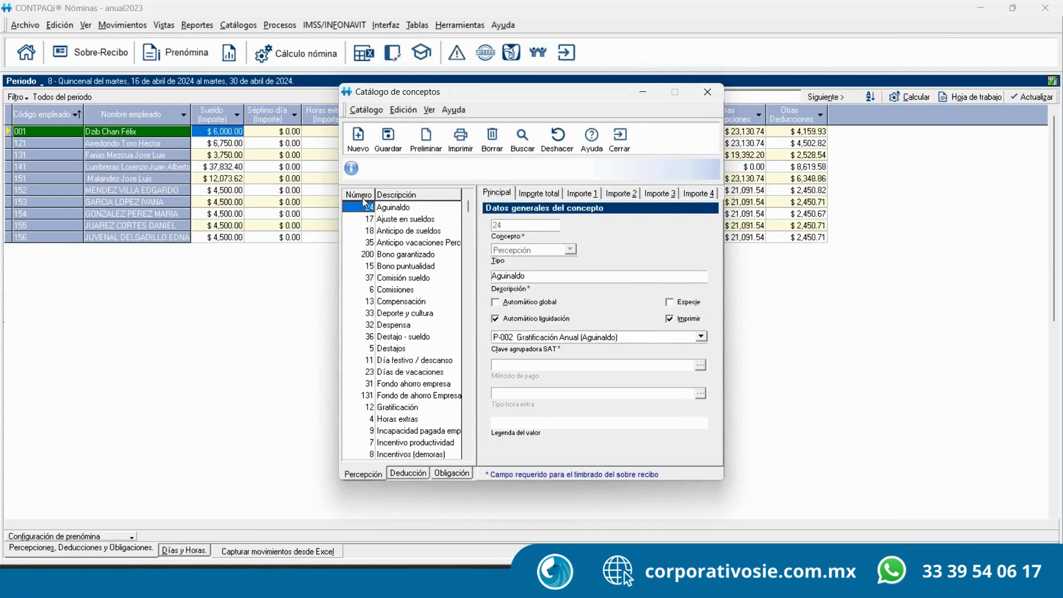
pyautogui.click(362, 194)
pyautogui.click(394, 325)
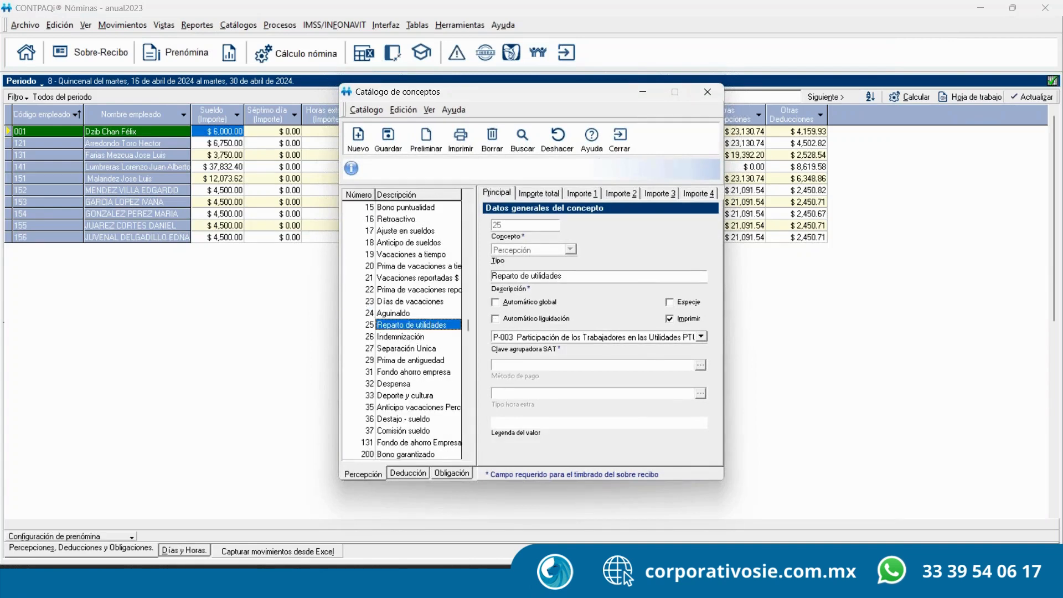
pyautogui.click(582, 194)
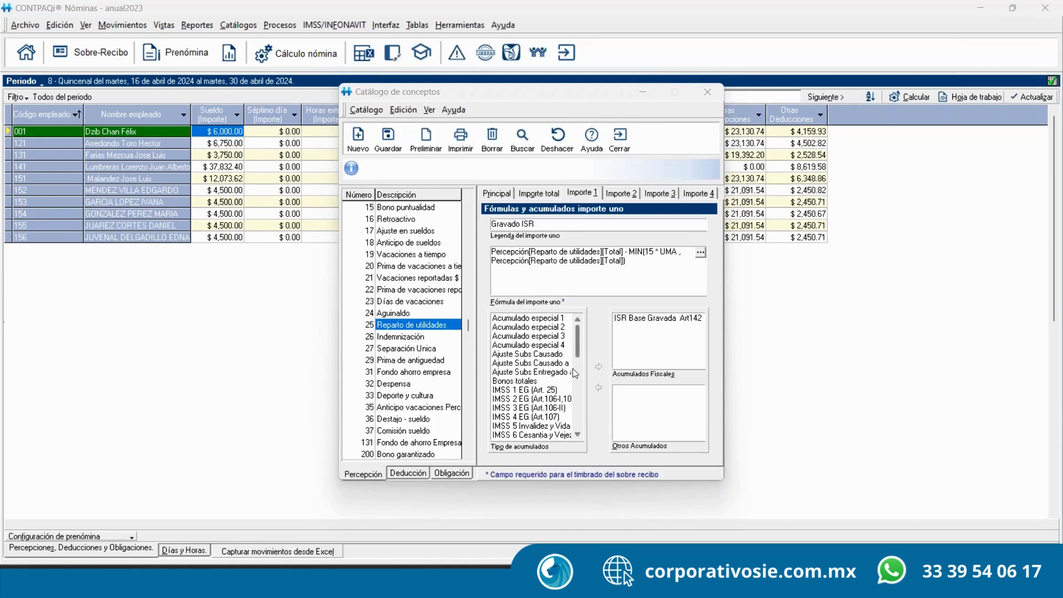
# Replace the ISR Base Gravada Art142 fiscal accumulator with ISR Base Gravada in the Reparto de utilidades concept, saving the change
pyautogui.click(654, 319)
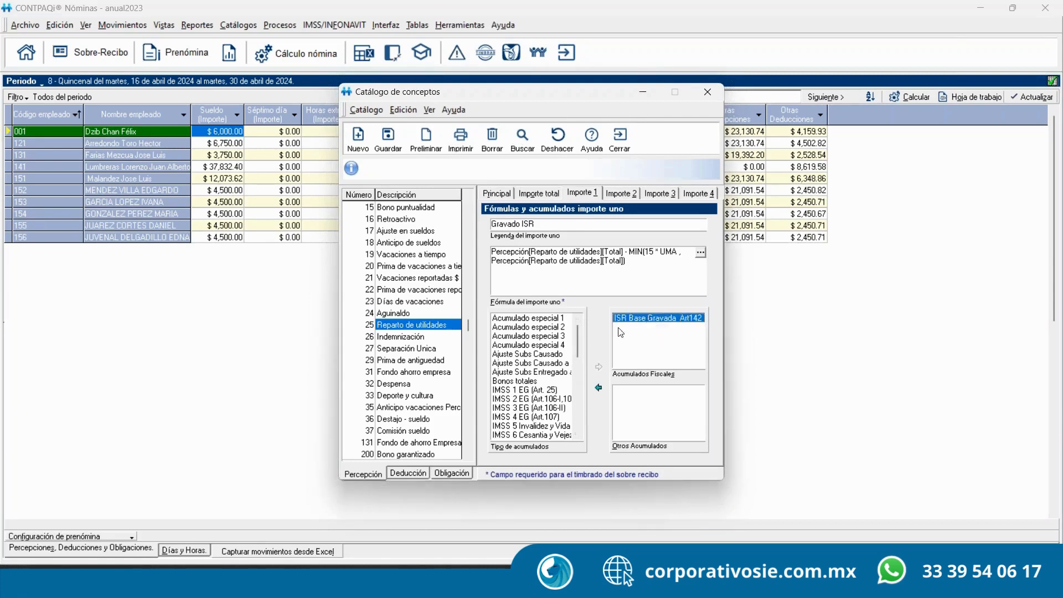
pyautogui.click(598, 388)
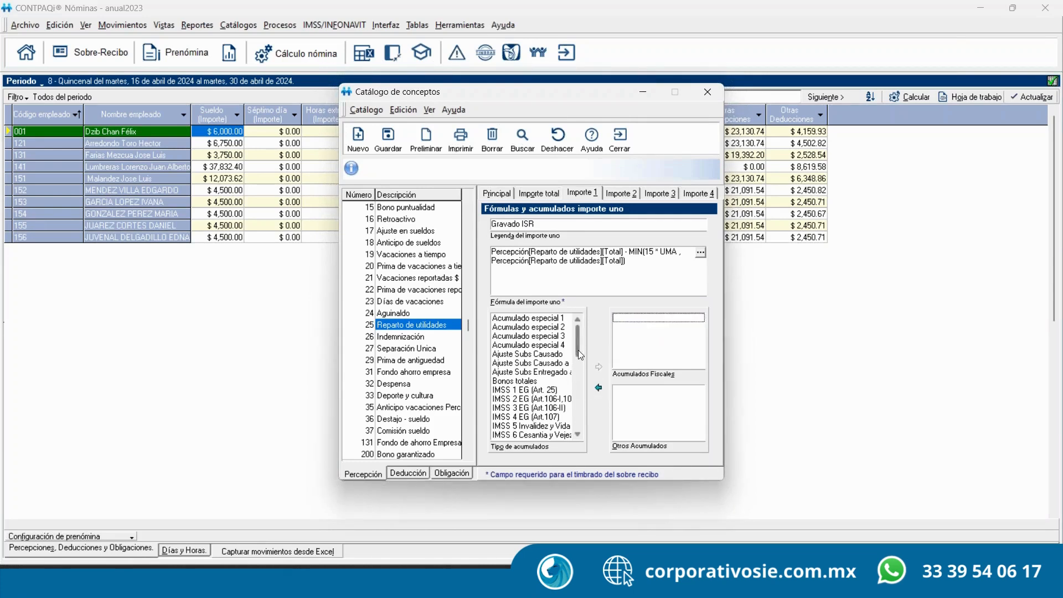
pyautogui.moveTo(578, 350); pyautogui.dragTo(578, 387)
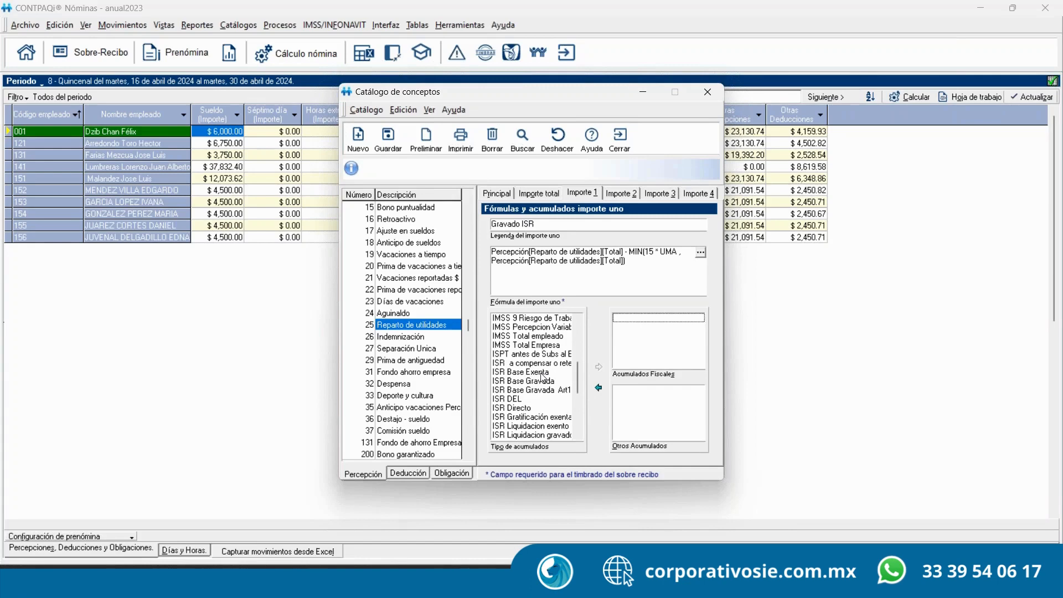
pyautogui.click(542, 380)
pyautogui.click(599, 367)
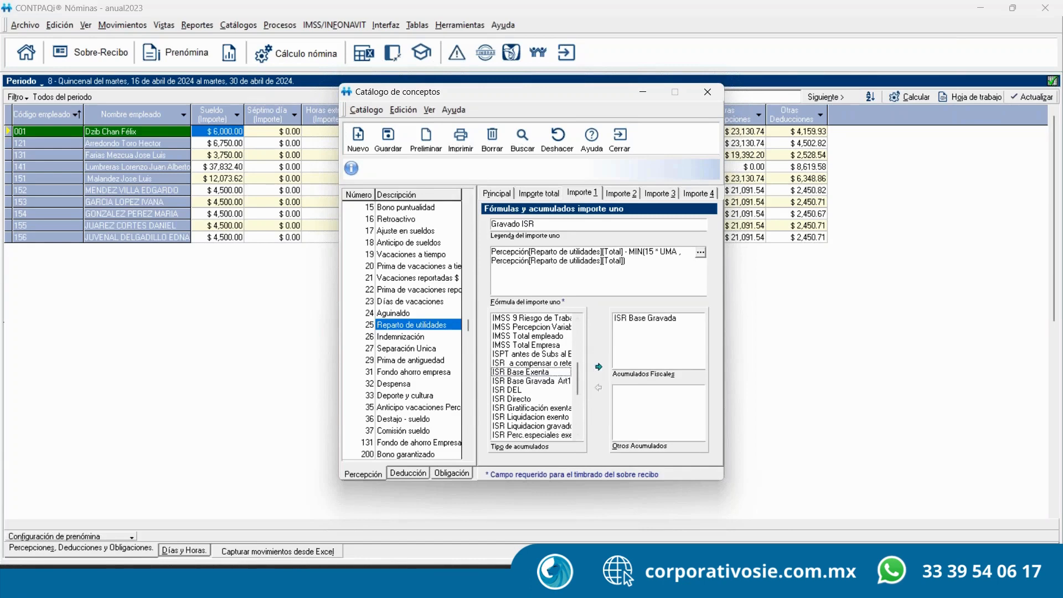
pyautogui.click(384, 135)
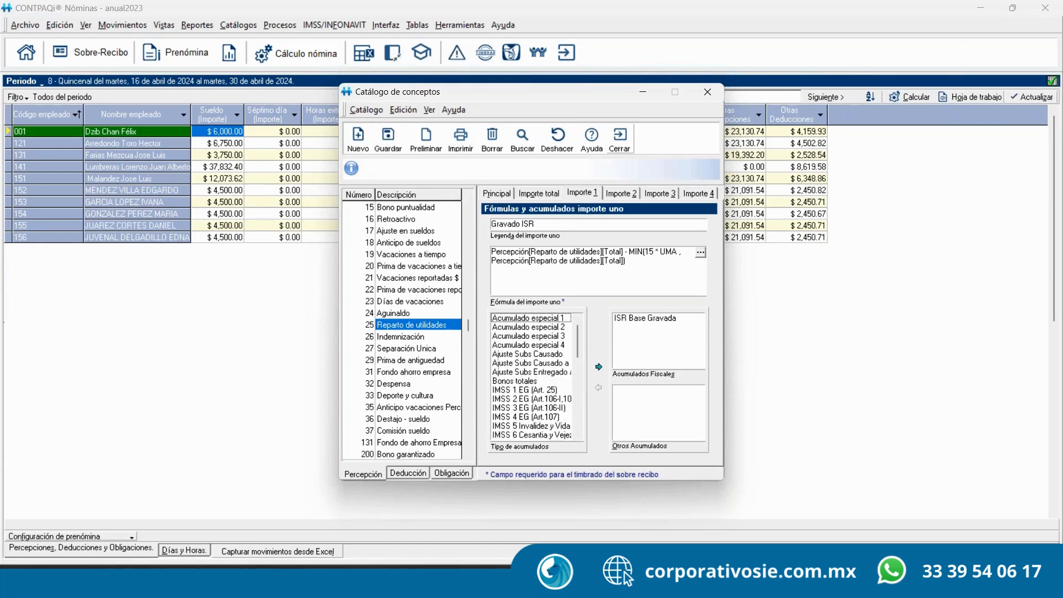
pyautogui.click(620, 138)
# Reopen the first employee's period 8 sobre-recibo from the prenómina without recalculating the payroll
pyautogui.click(296, 53)
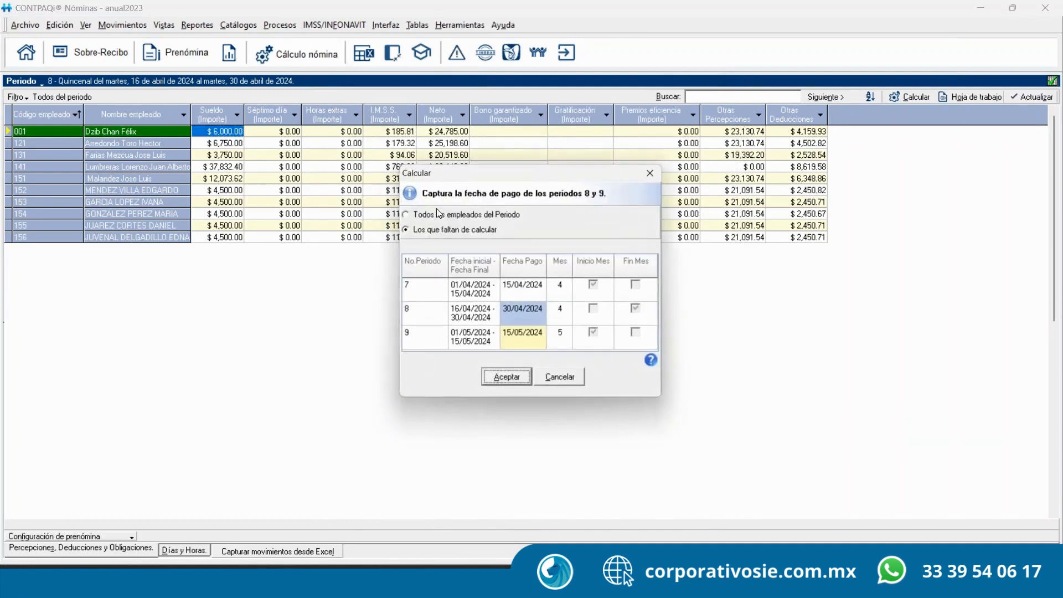
pyautogui.click(572, 380)
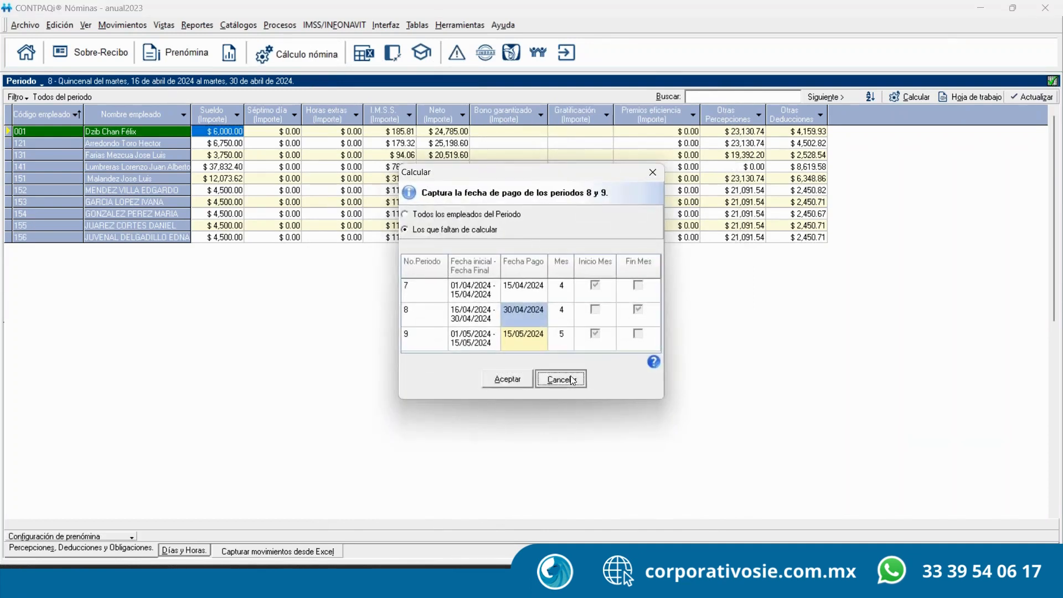
pyautogui.rightClick(221, 134)
pyautogui.click(282, 143)
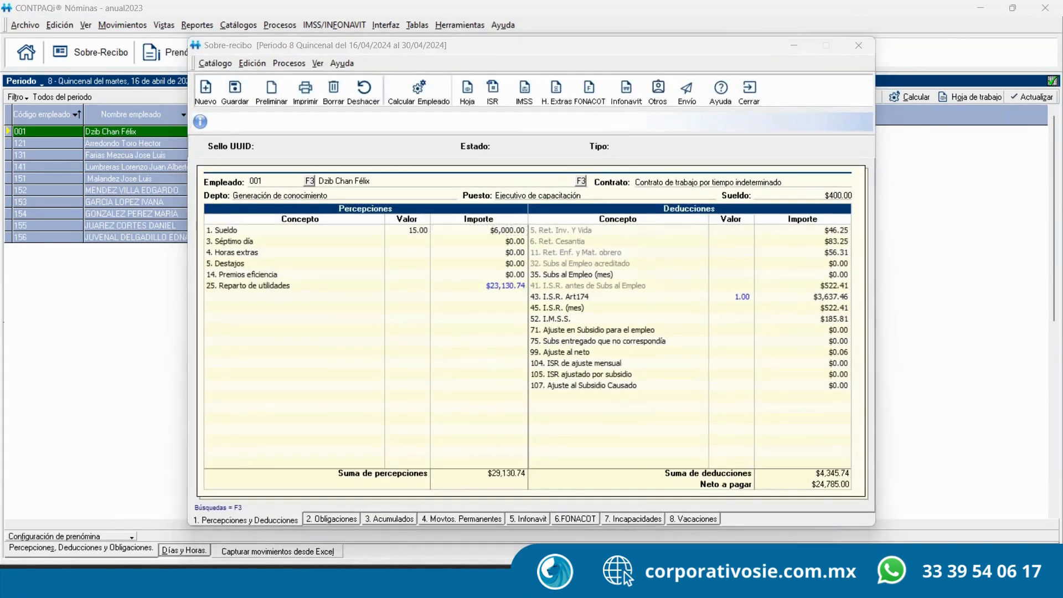
# Switch to Herramienta Recortes and capture the whole sobre-recibo window as a screenshot
pyautogui.press('super')
pyautogui.write('re')
pyautogui.click(353, 156)
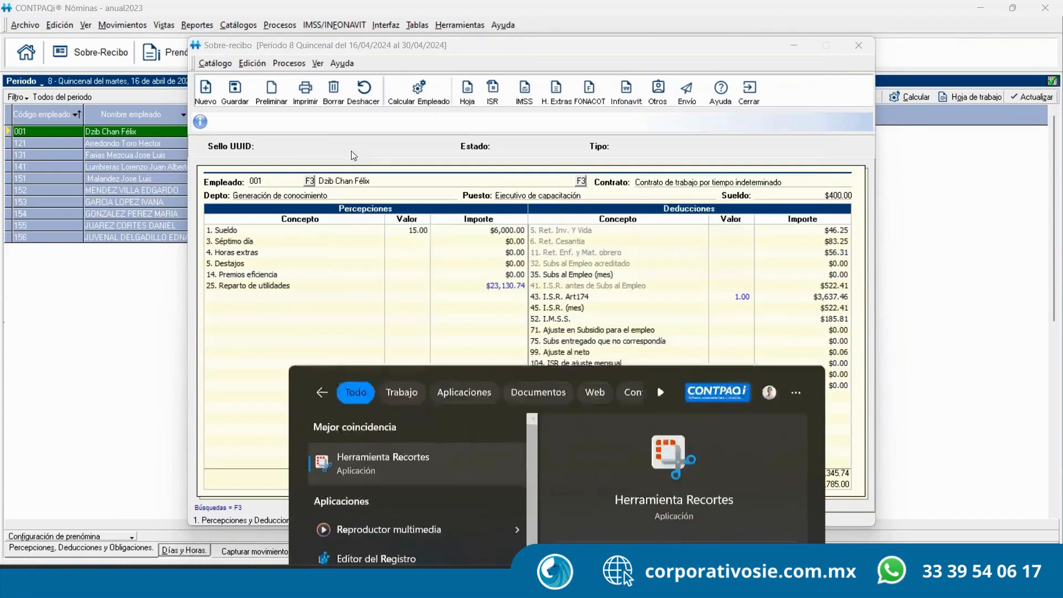
pyautogui.click(198, 50)
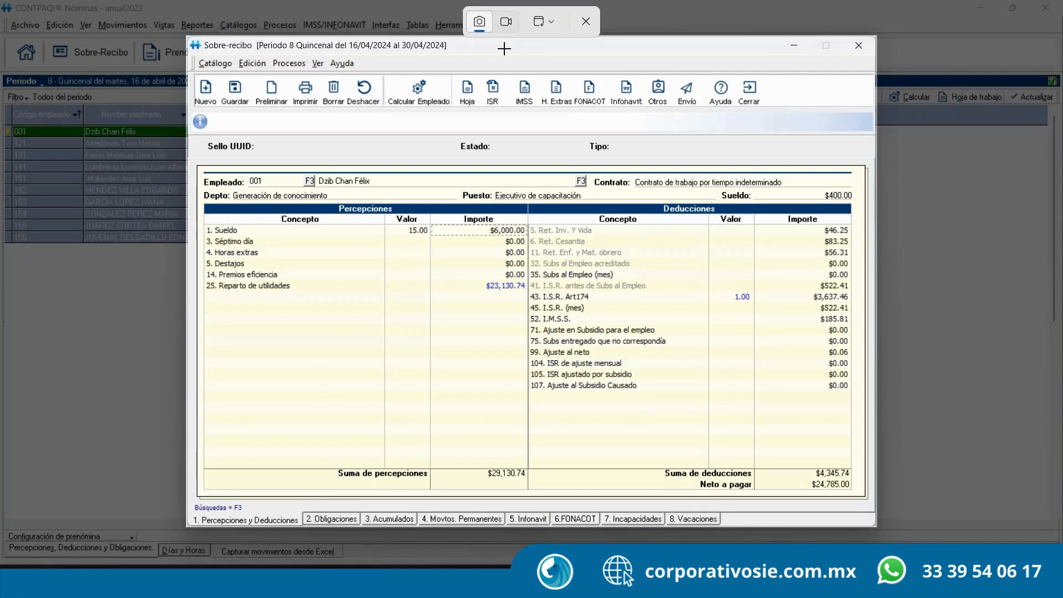
pyautogui.click(504, 49)
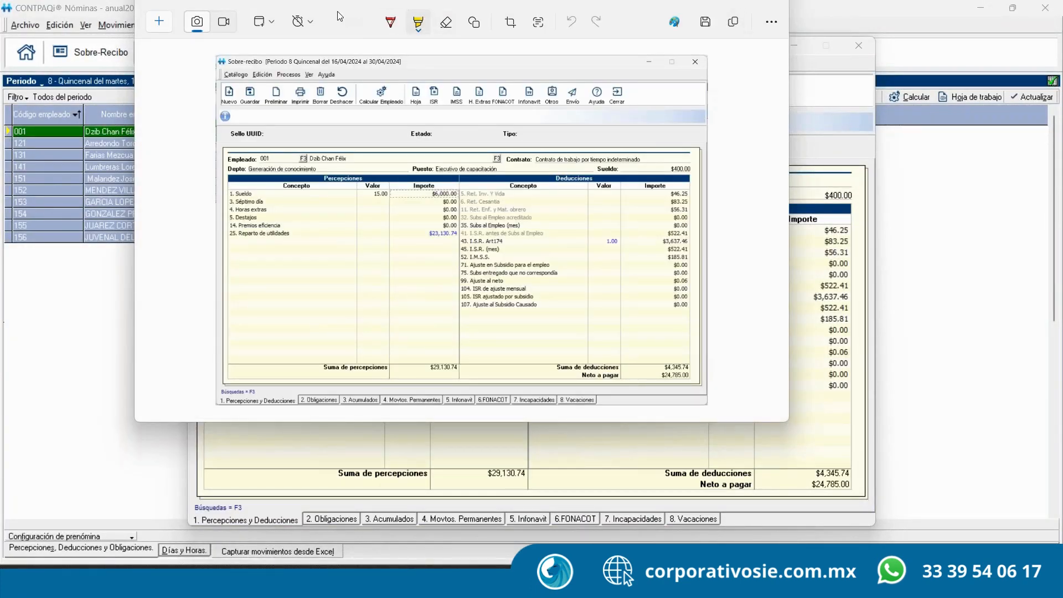
# Return to CONTPAQi Nóminas, close the sobre-recibo and calculate the payroll for the employees still pending calculation
pyautogui.click(972, 243)
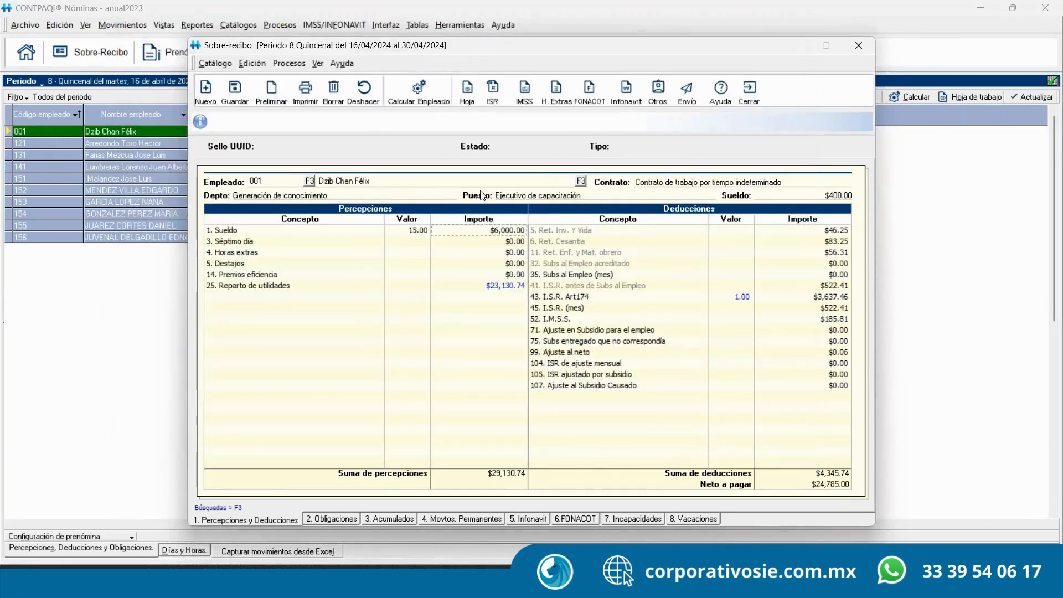
pyautogui.click(750, 91)
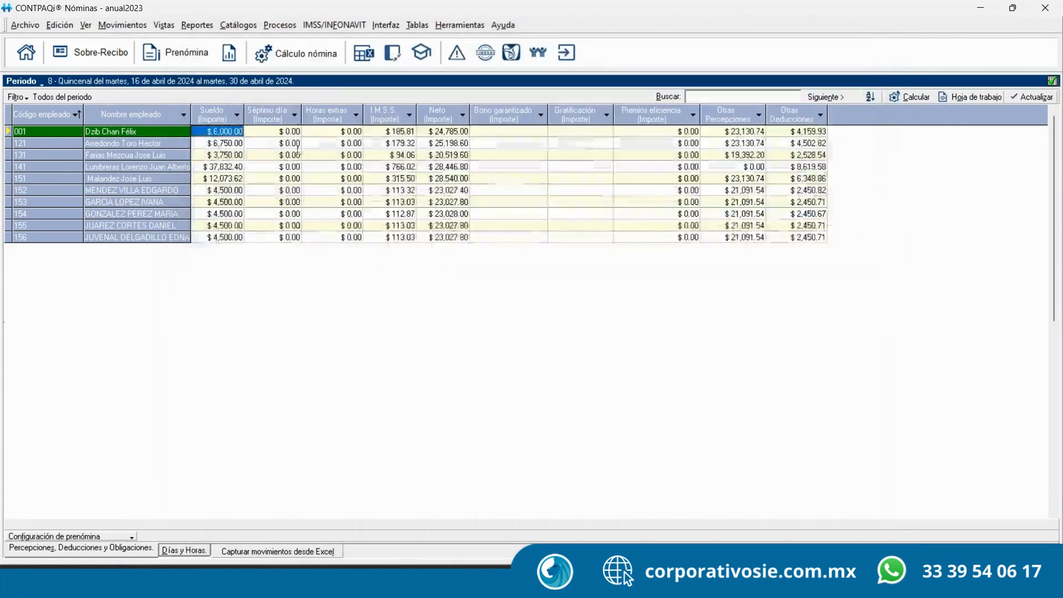
pyautogui.click(303, 60)
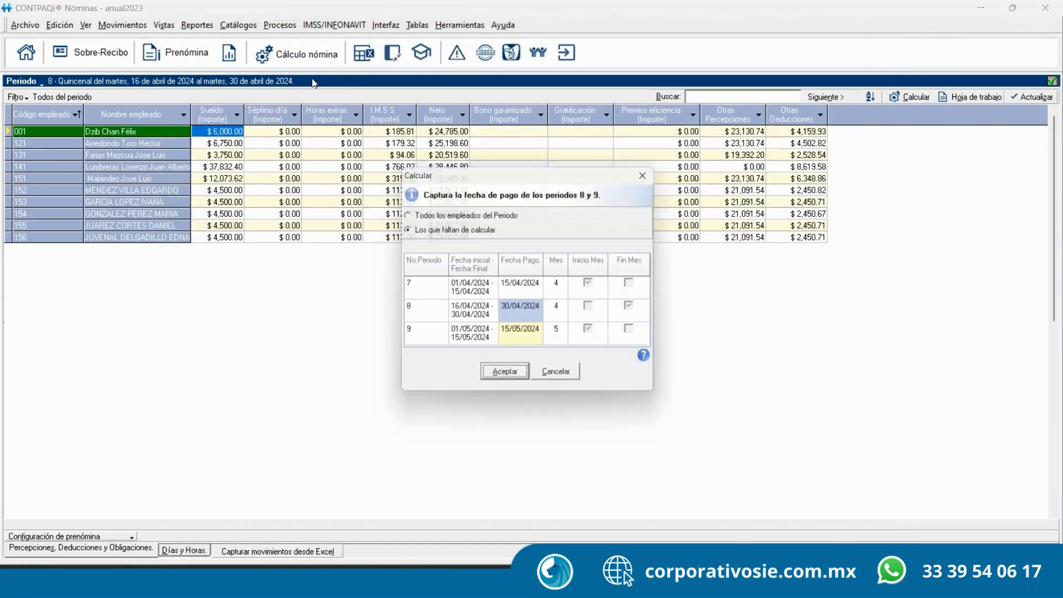
pyautogui.click(510, 376)
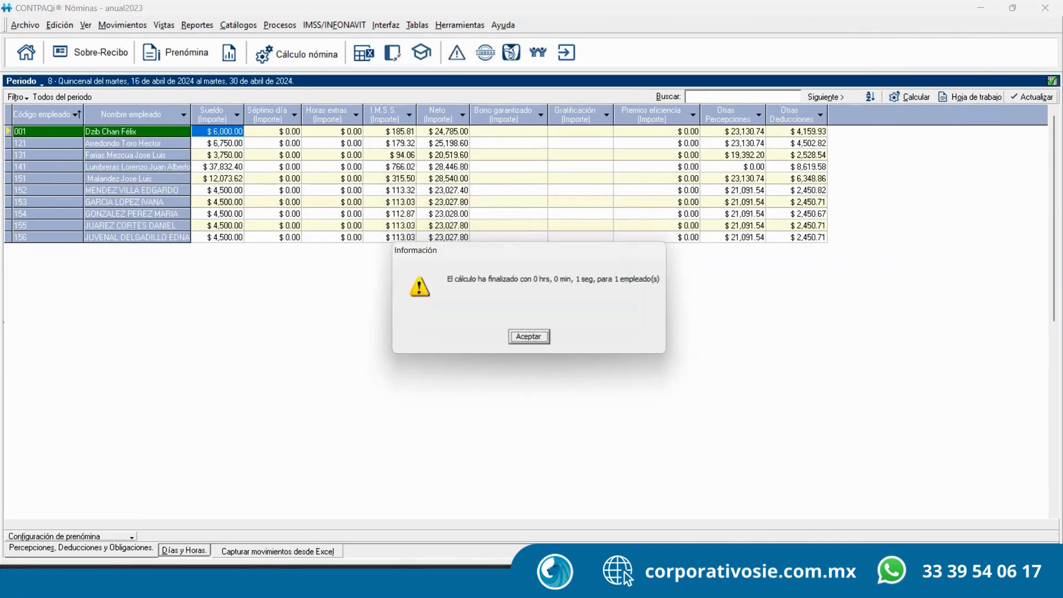
pyautogui.click(532, 339)
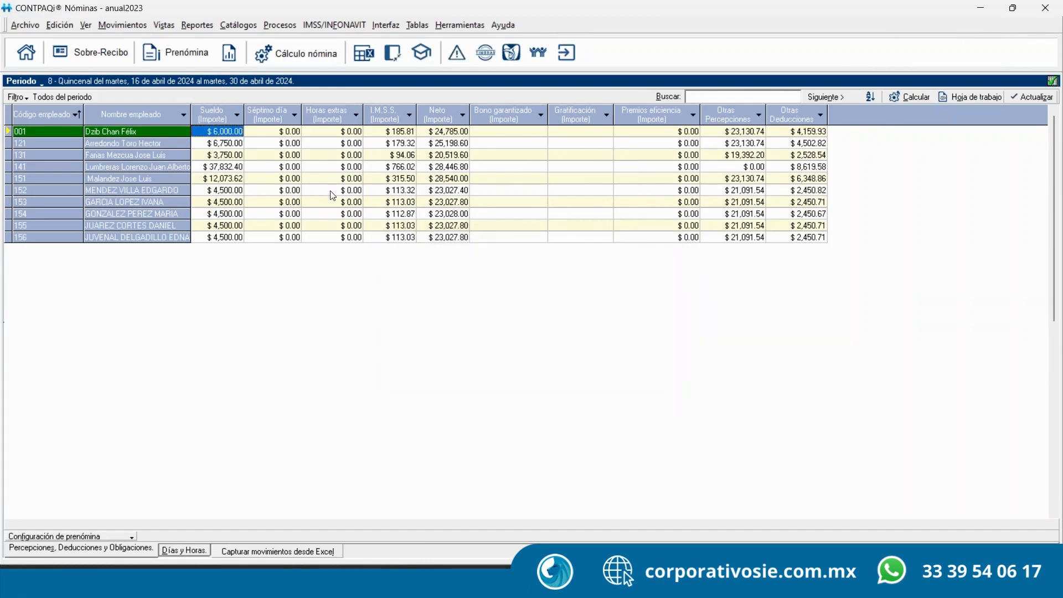
# Check the first employee's ISR deductions in the period 8 sobre-recibo and close it
pyautogui.rightClick(218, 137)
pyautogui.click(288, 144)
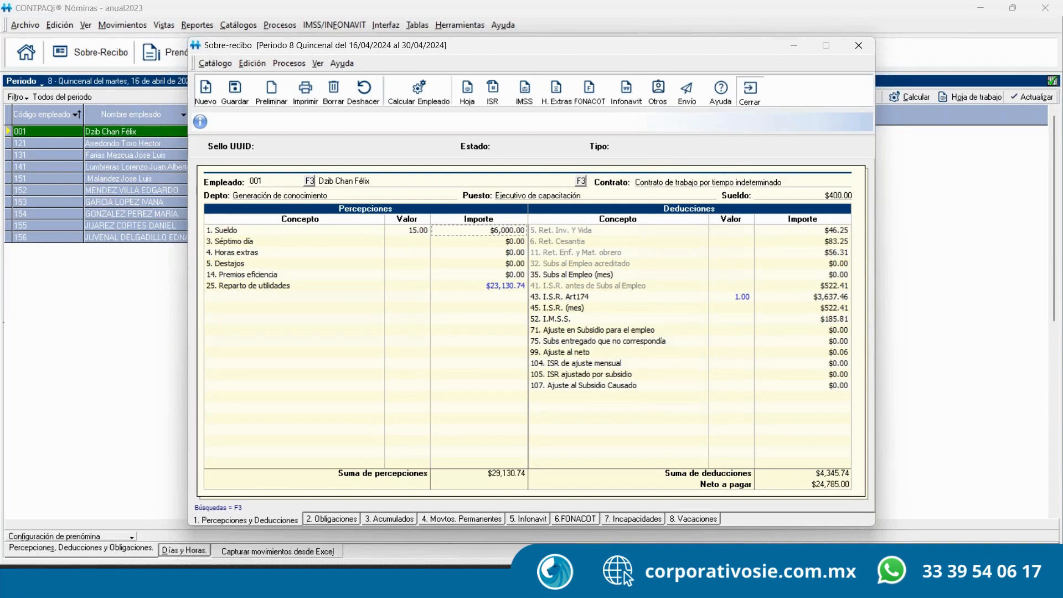
pyautogui.click(750, 93)
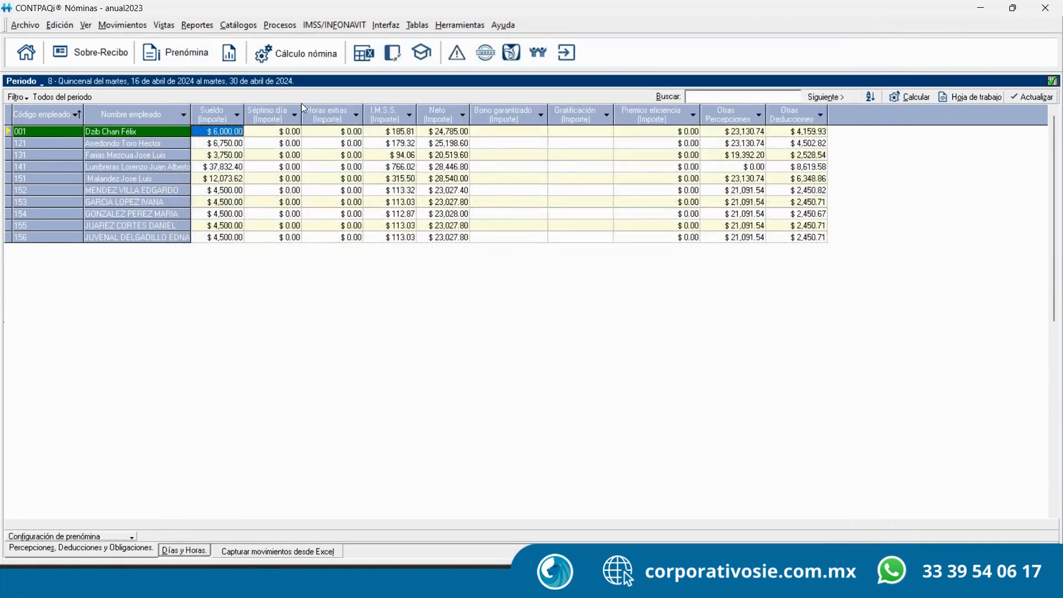
# Open the concept catalog sorted by number and show the Importe 1 settings of perception 24, Aguinaldo
pyautogui.click(237, 25)
pyautogui.moveTo(291, 26)
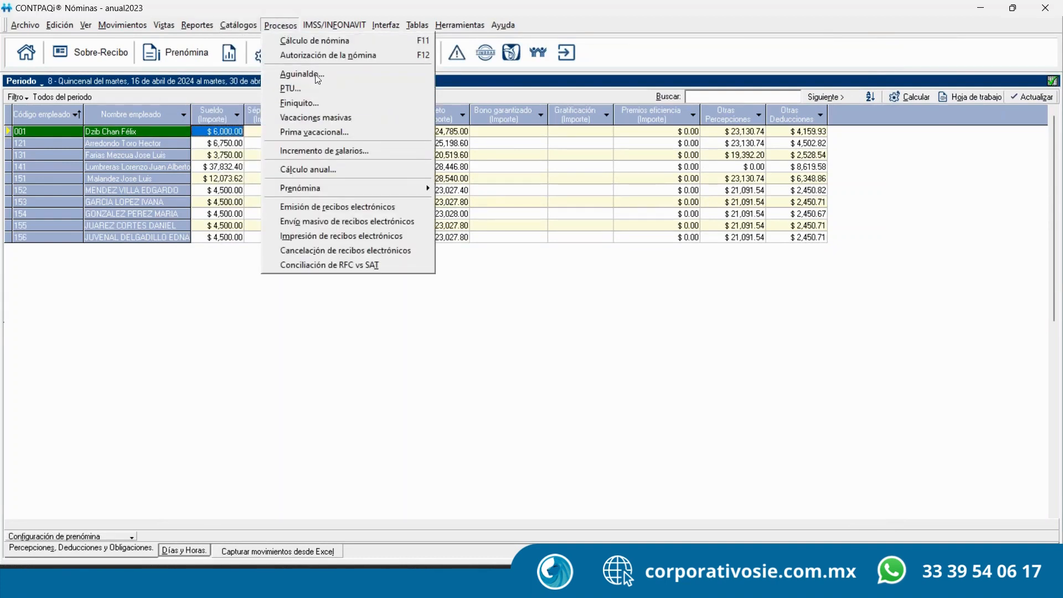
pyautogui.moveTo(233, 31)
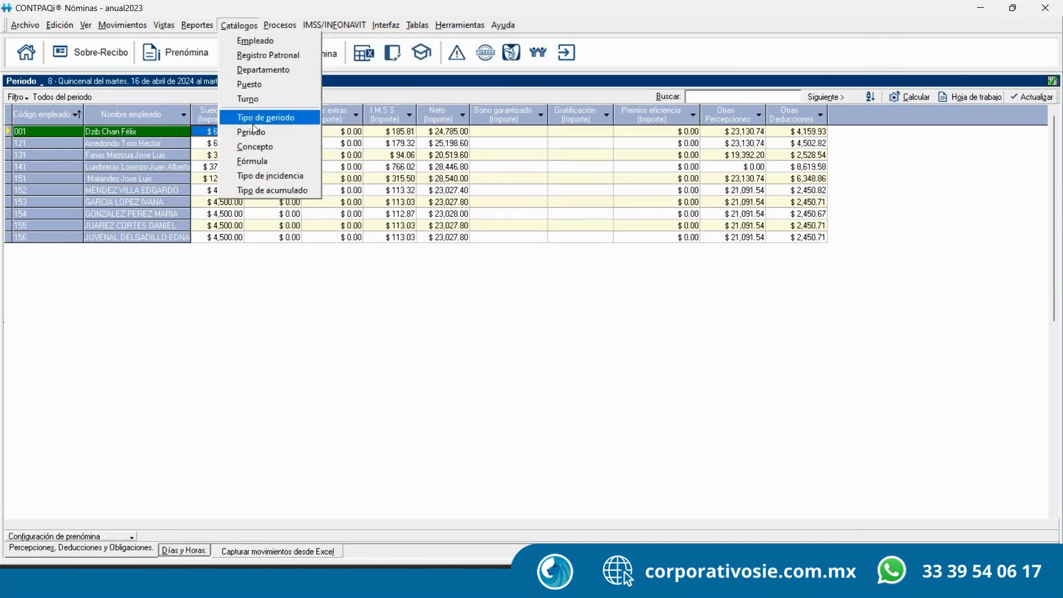
pyautogui.click(254, 148)
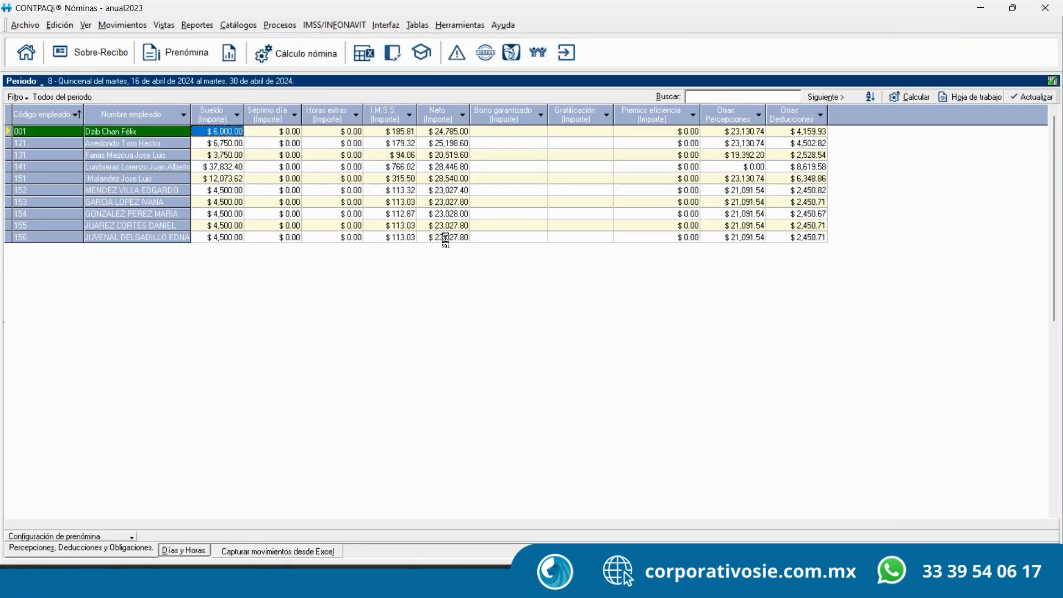
pyautogui.click(359, 195)
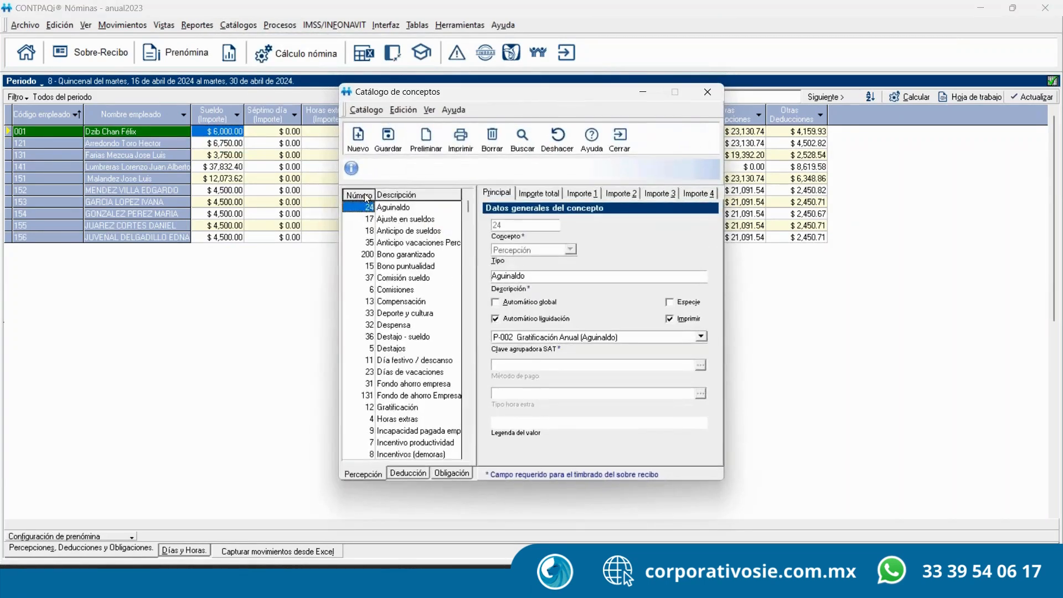
pyautogui.click(582, 193)
pyautogui.click(633, 325)
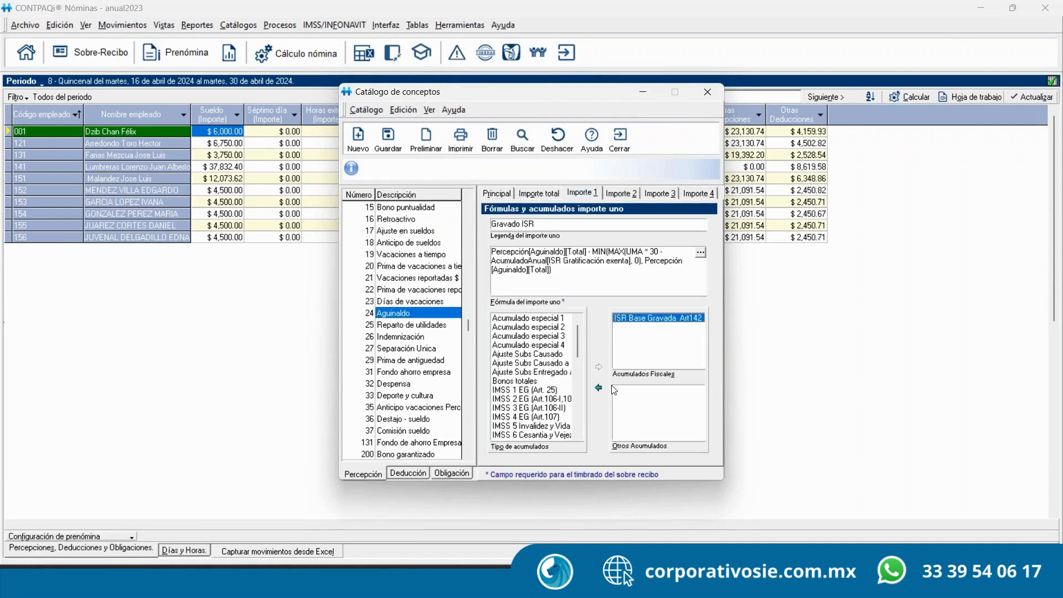
pyautogui.click(598, 387)
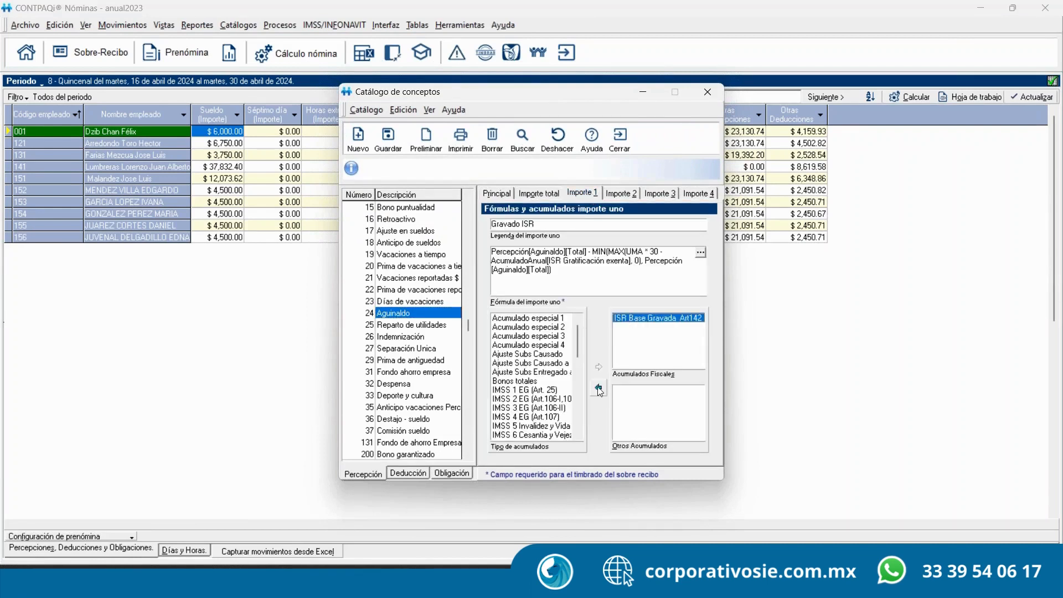
# Check the Importe 1 and Importe 2 formulas and fiscal accumulators of perception 25, Reparto de utilidades, and close the catalog
pyautogui.click(429, 325)
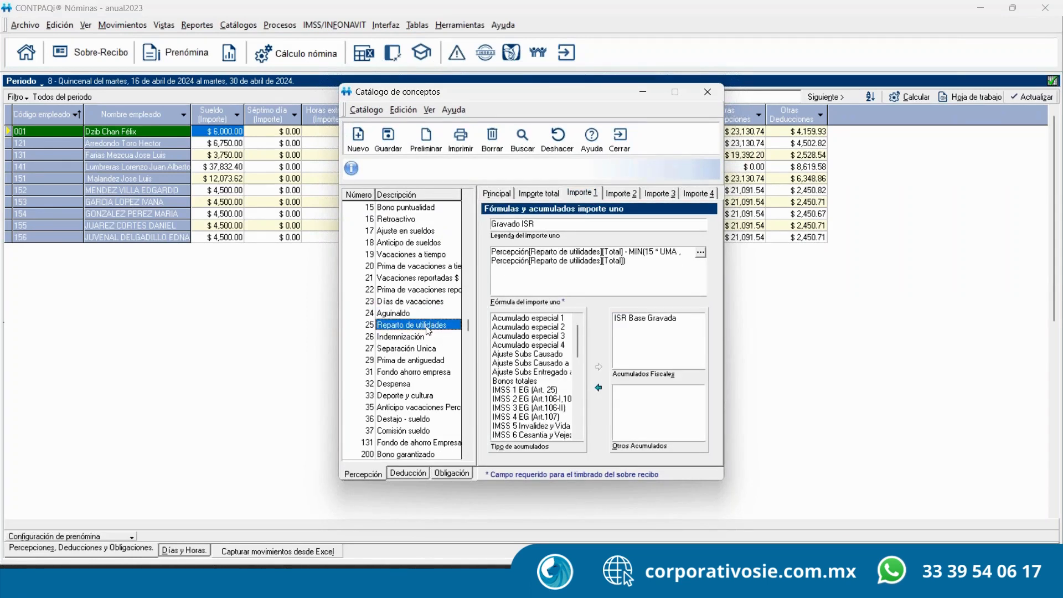
pyautogui.click(646, 323)
pyautogui.click(622, 194)
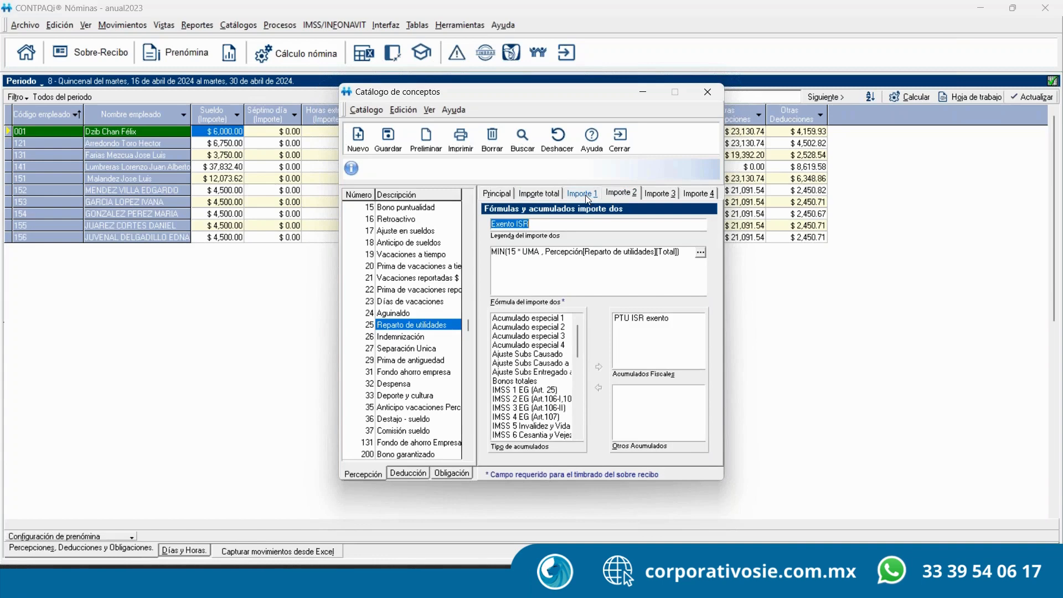
pyautogui.click(583, 193)
pyautogui.click(620, 138)
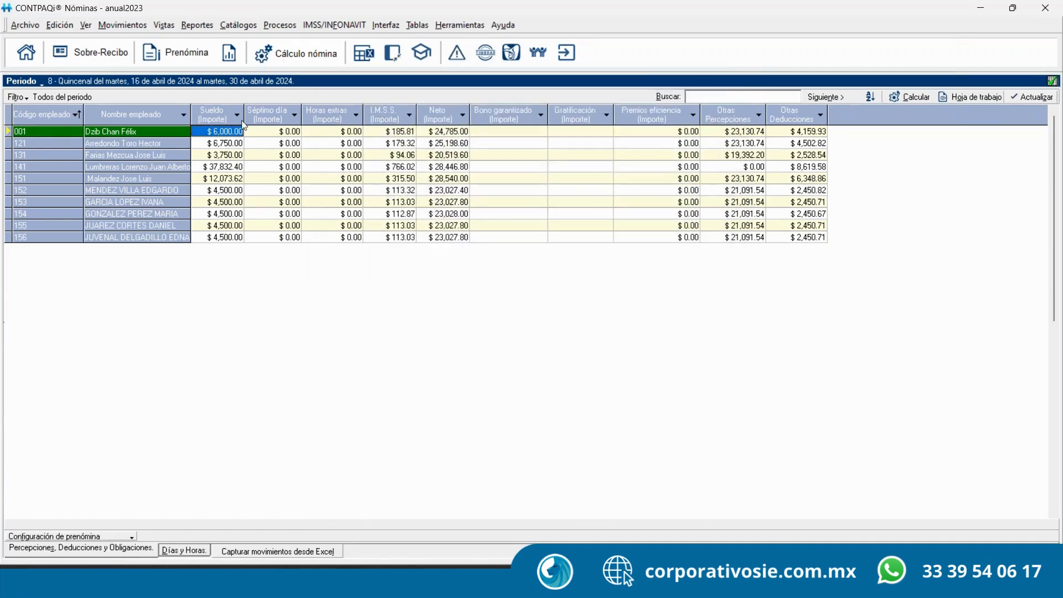
# Open the first employee's period 8 sobre-recibo from the prenómina and recalculate that employee
pyautogui.rightClick(222, 130)
pyautogui.click(262, 137)
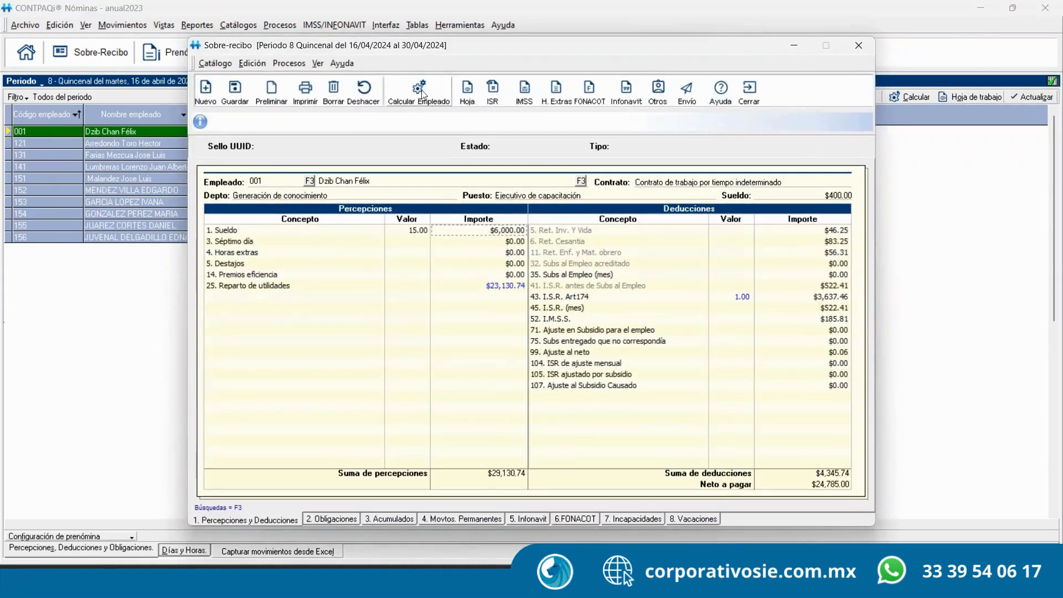
pyautogui.click(420, 93)
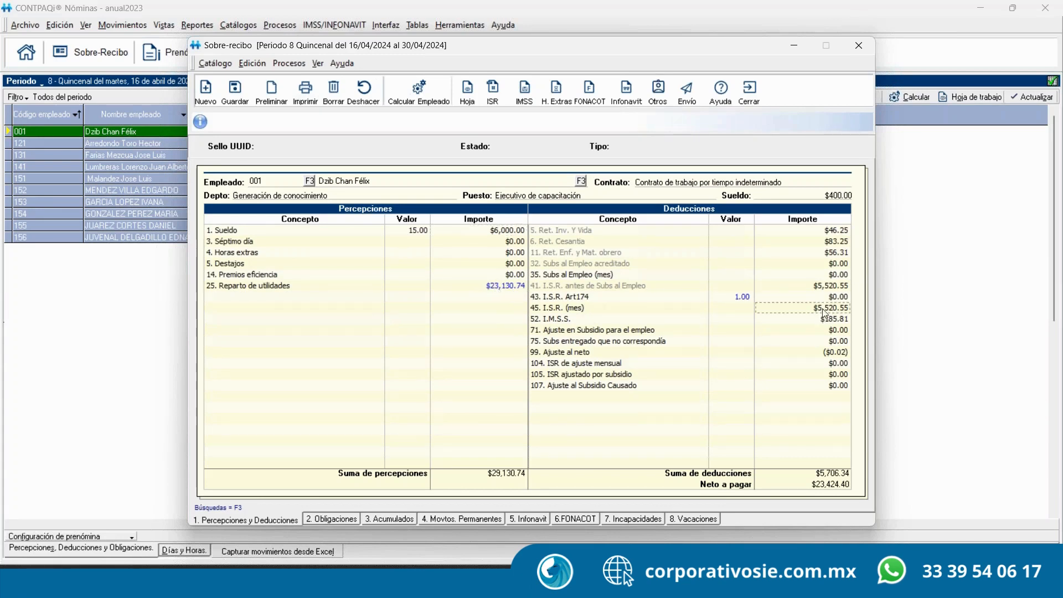
# Switch to Herramienta Recortes and compare the captured Art. 174 payslip with the recalculated sobre-recibo
pyautogui.click(687, 585)
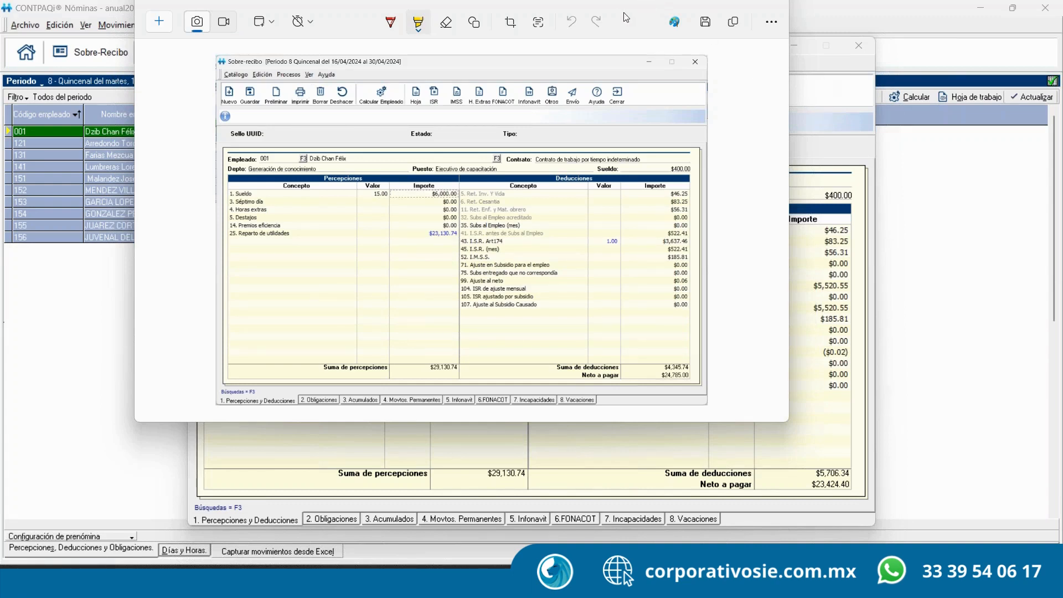
pyautogui.click(822, 136)
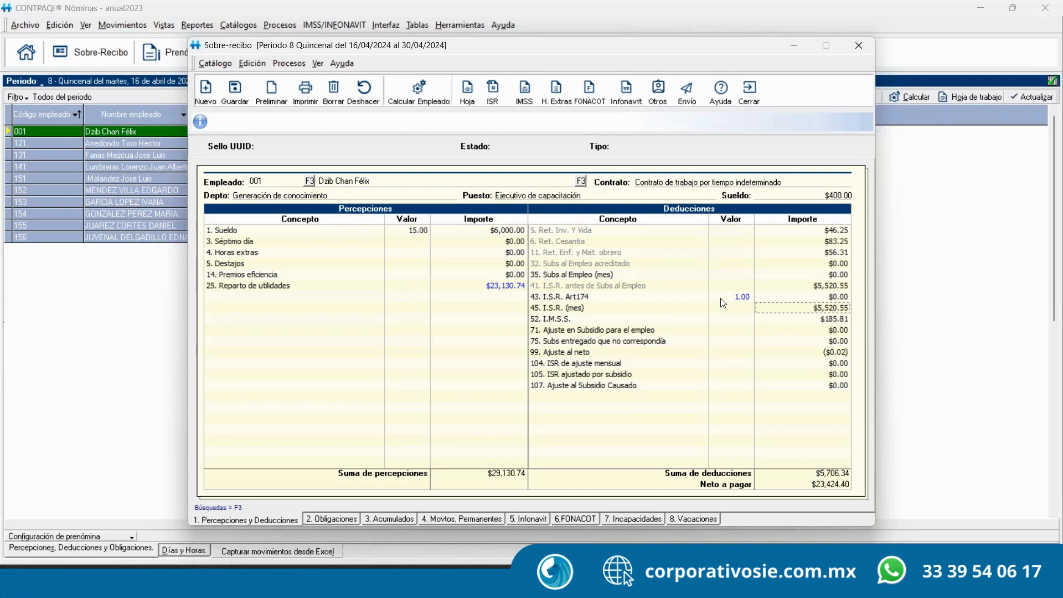
pyautogui.hotkey('alt', 'Tab')
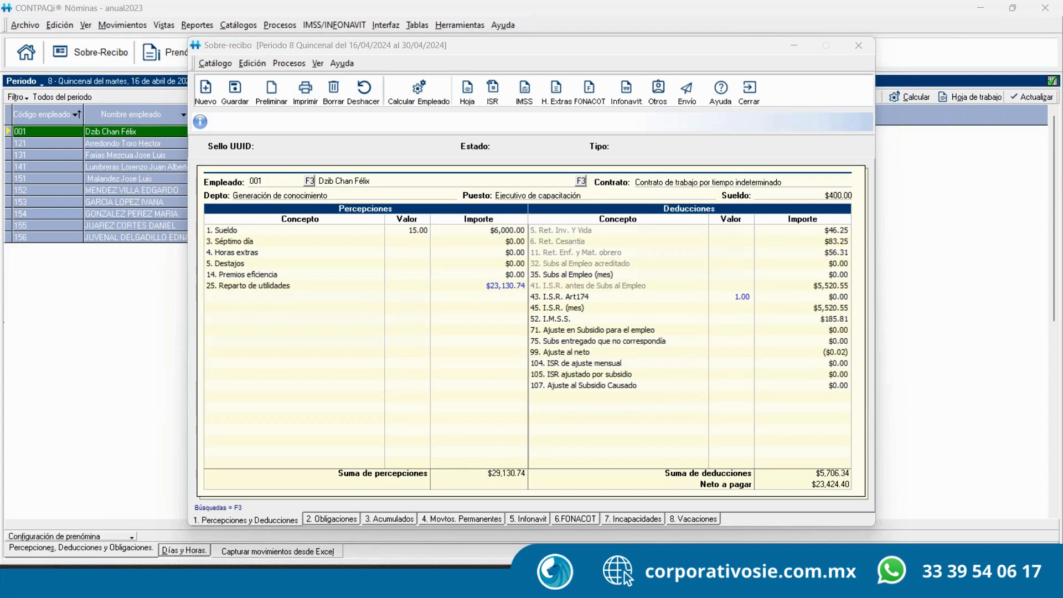
# Close the sobre-recibo and calculate a PTU distribution of 200,000 with prior-year accumulators and the PTU cap at 90 days of Salario Diario
pyautogui.click(750, 99)
pyautogui.click(280, 26)
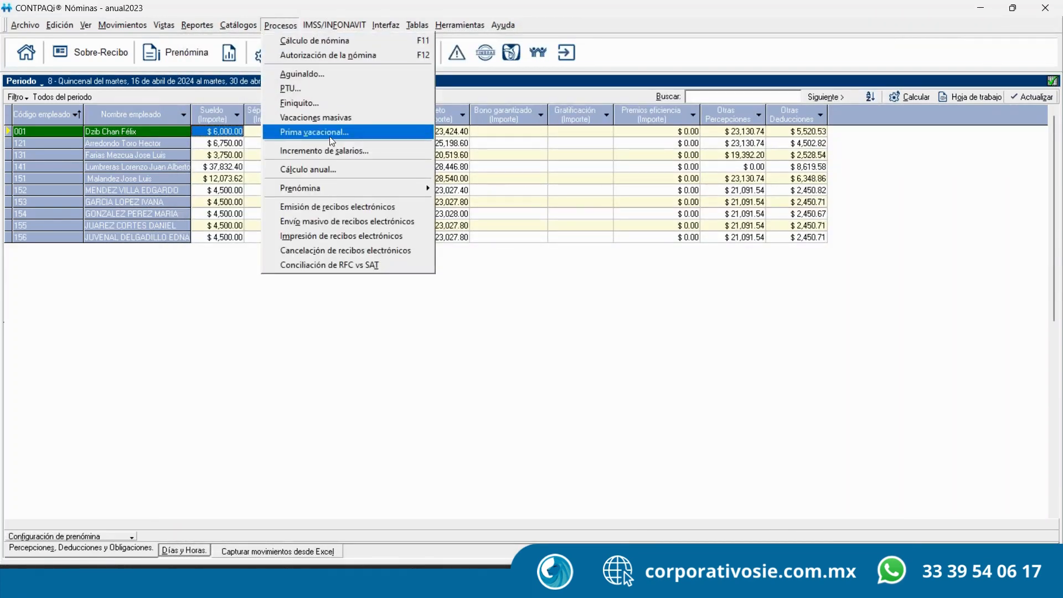
pyautogui.click(291, 88)
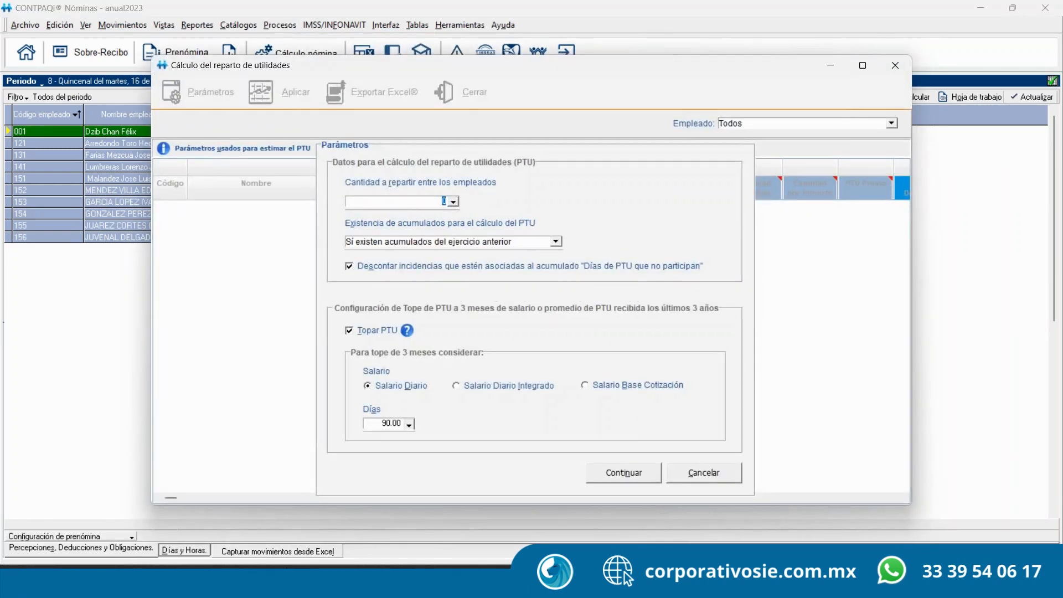
pyautogui.write('200000')
pyautogui.press('Tab')
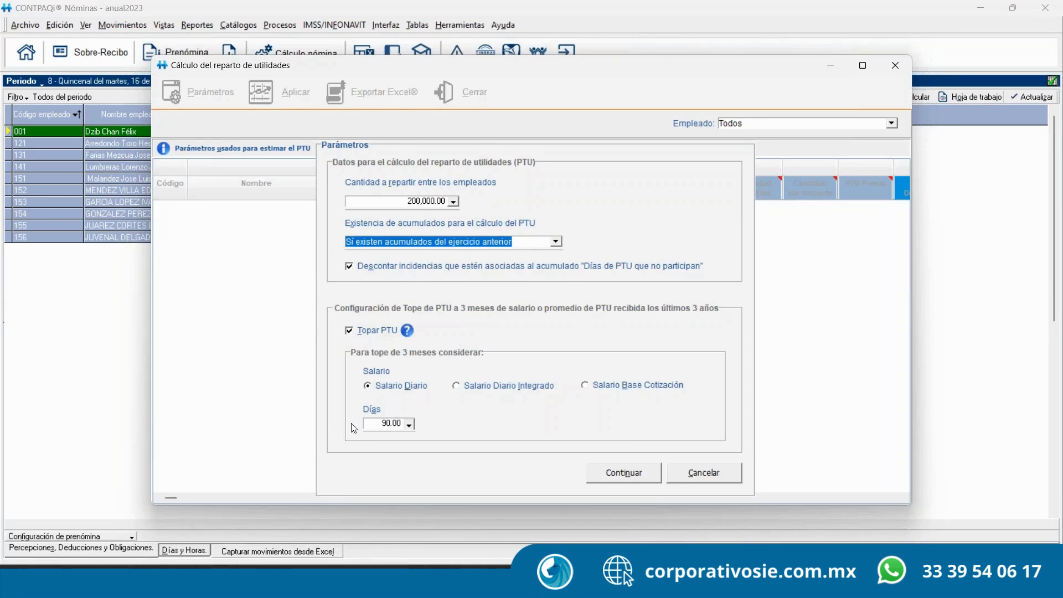
pyautogui.click(631, 474)
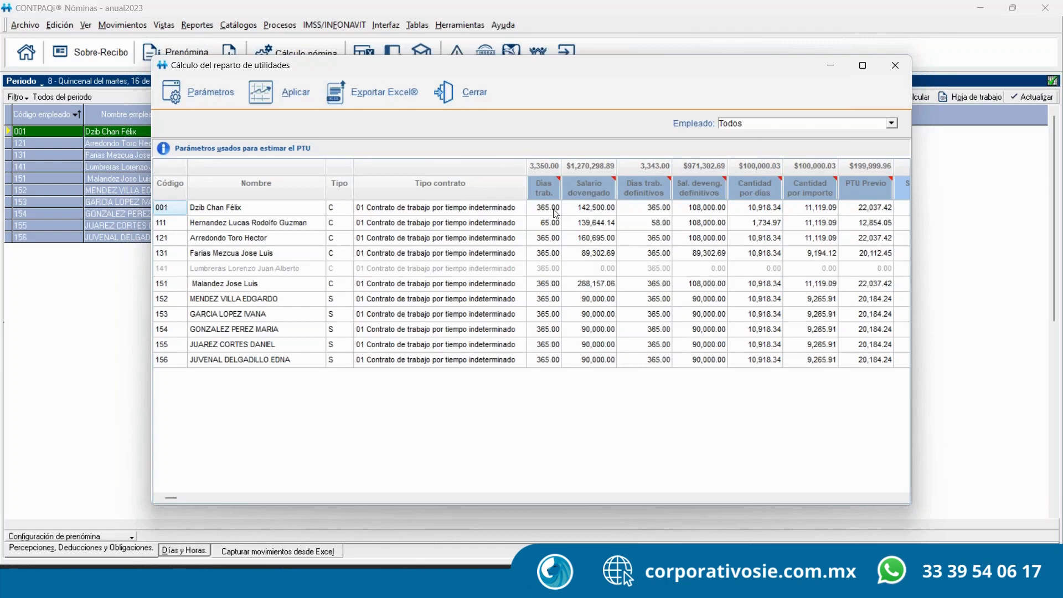
# Examine the PTU results per employee: employee type, definitive accrued salary, three-month salary, three-year PTU average, cap, and exempt and taxable PTU
pyautogui.click(447, 268)
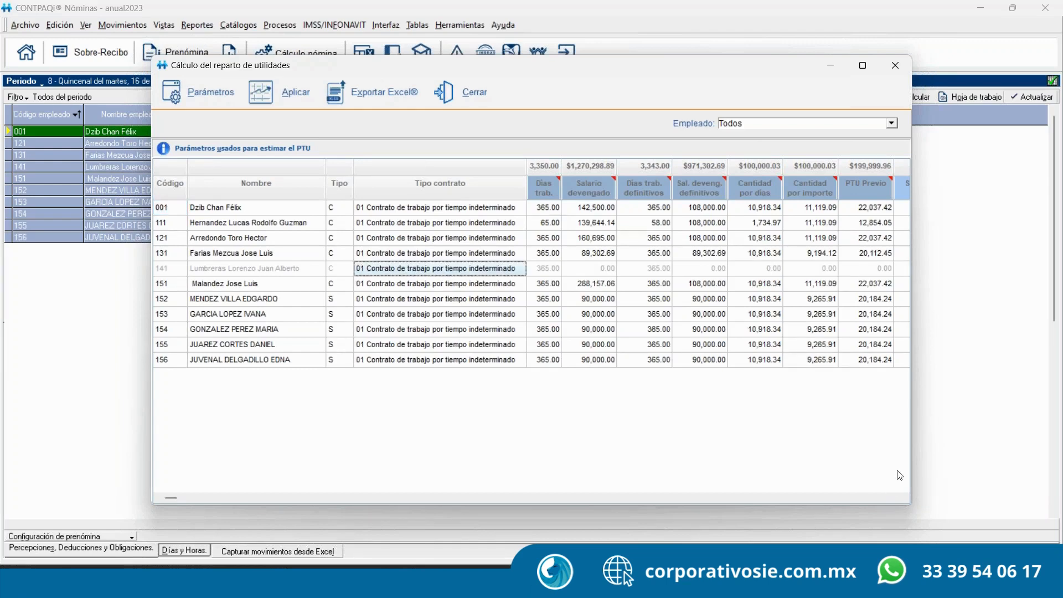
pyautogui.click(905, 497)
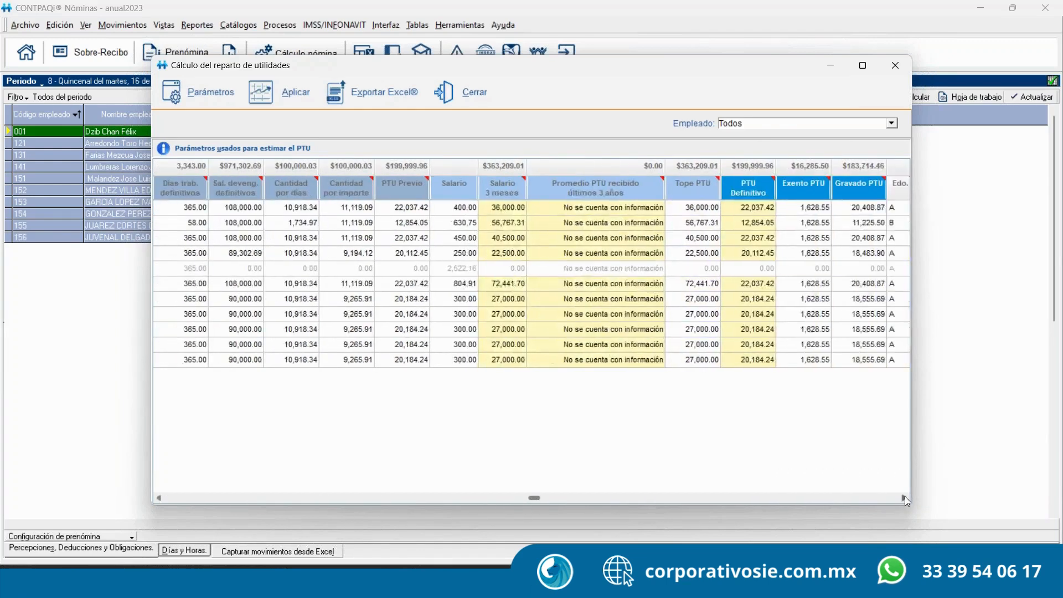
pyautogui.click(905, 497)
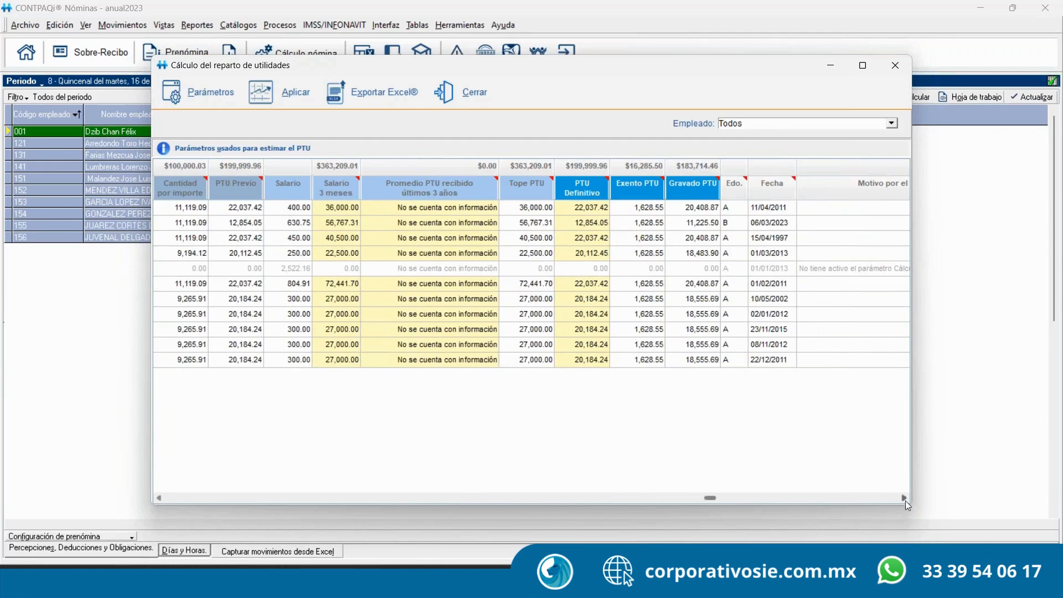
pyautogui.click(905, 497)
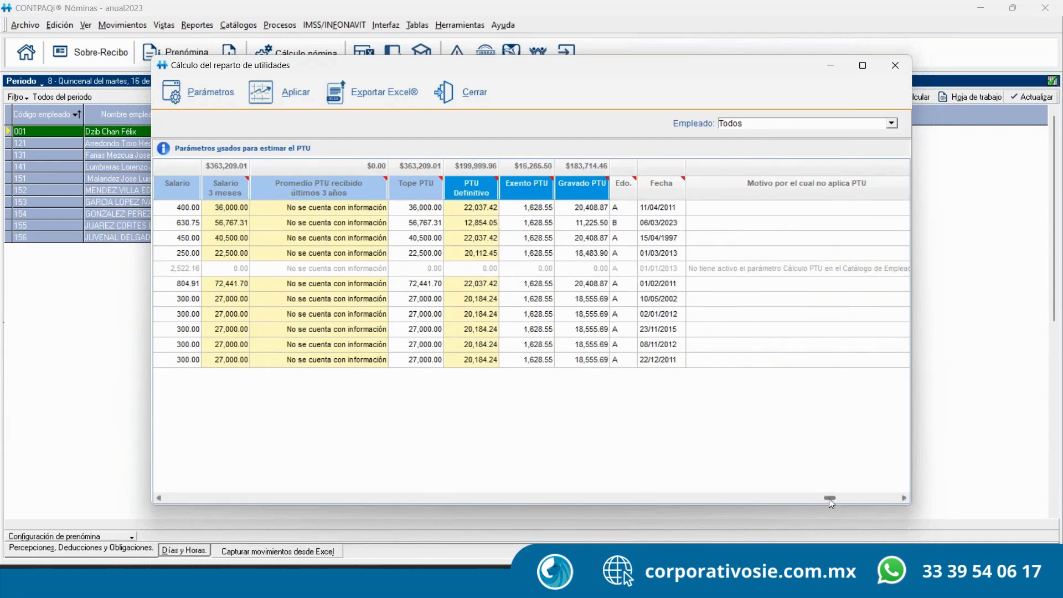
pyautogui.moveTo(830, 499); pyautogui.dragTo(171, 498)
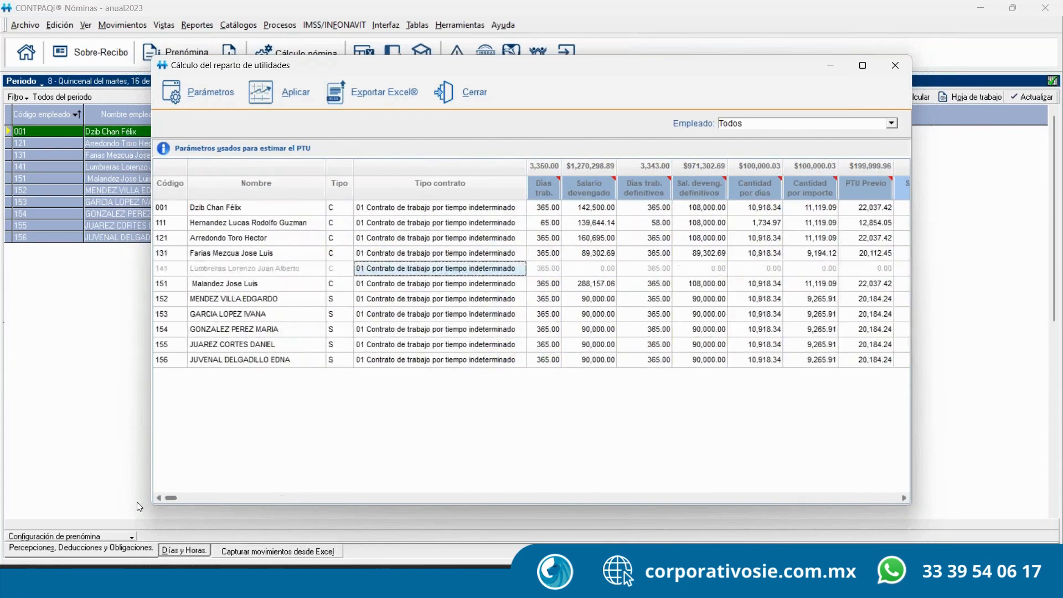
pyautogui.click(339, 223)
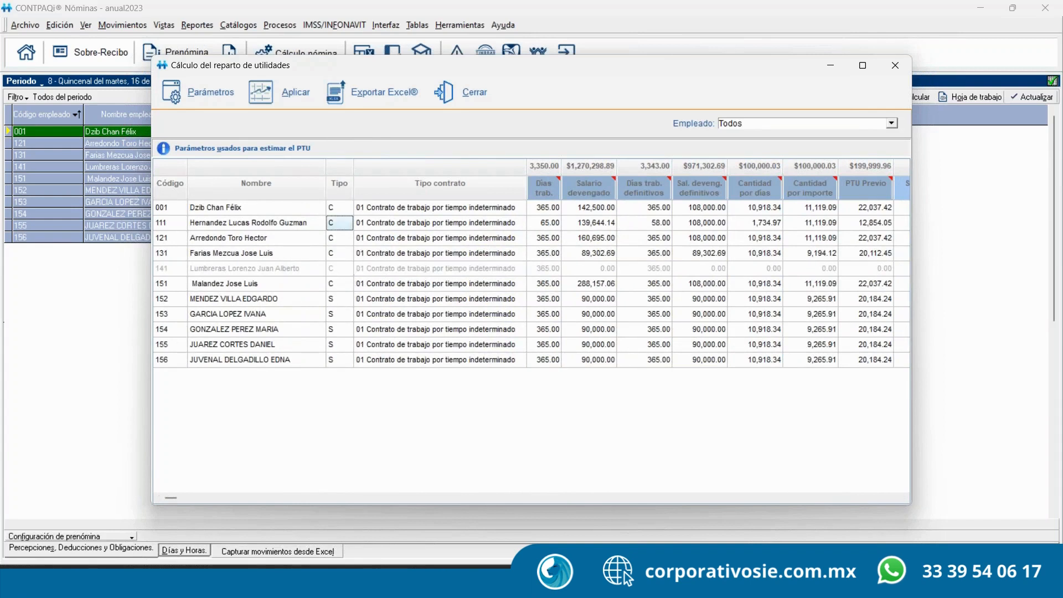
pyautogui.click(344, 303)
pyautogui.click(333, 207)
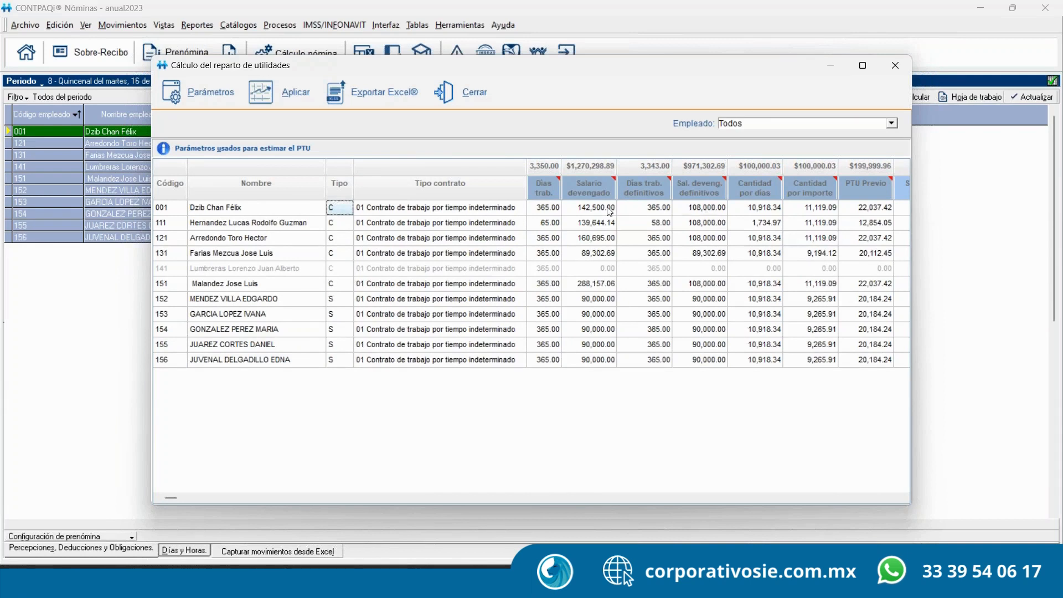
pyautogui.click(697, 208)
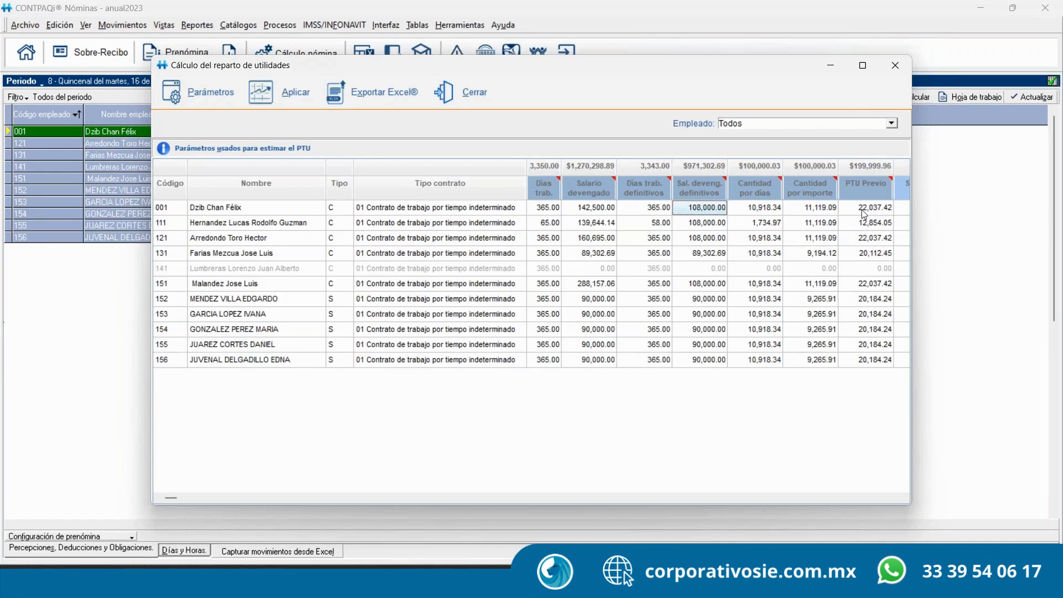
pyautogui.click(904, 498)
pyautogui.click(904, 499)
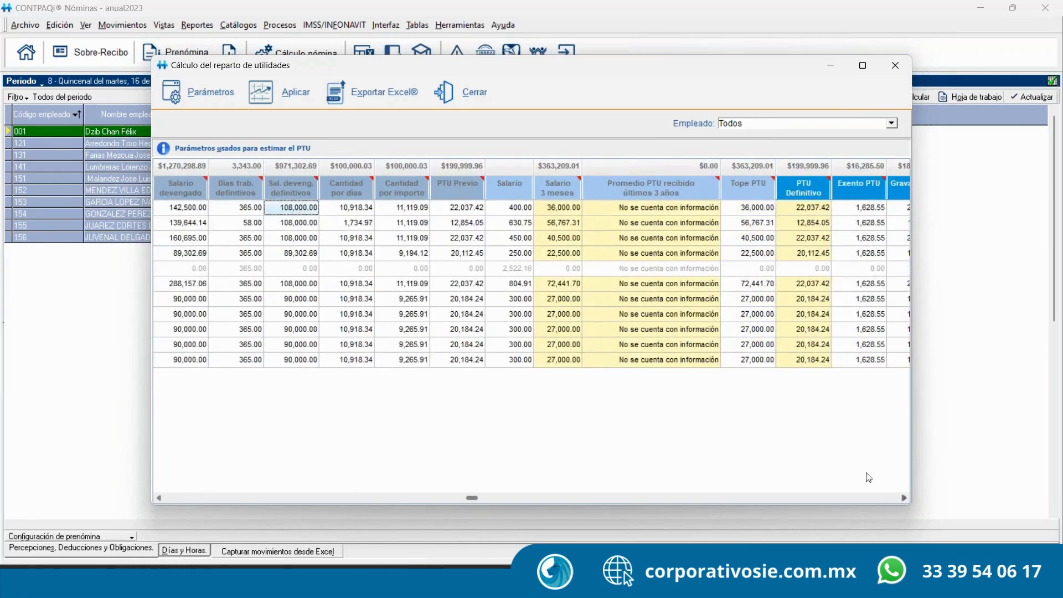
pyautogui.click(643, 212)
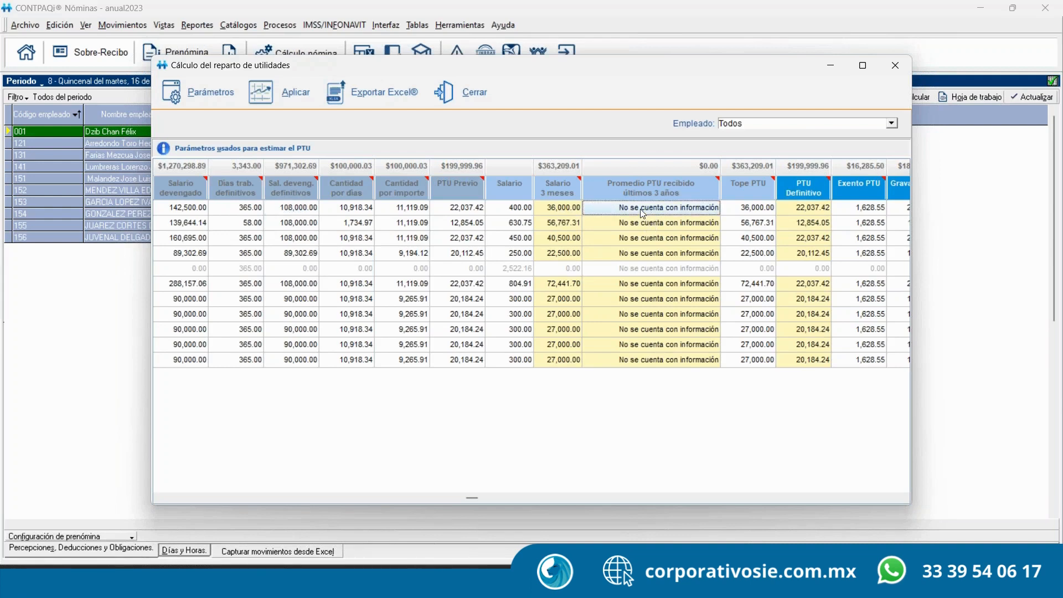
# Enter 34,000 as the first employee's Promedio PTU recibido últimos 3 años and close the PTU calculation without applying it
pyautogui.write('3')
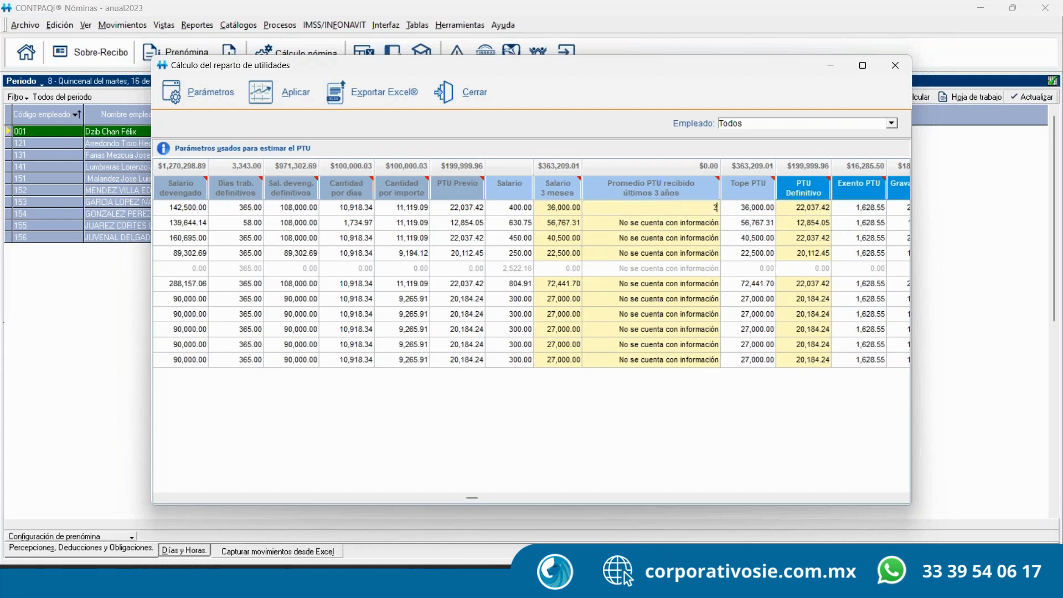
pyautogui.write('4,000')
pyautogui.press('Return')
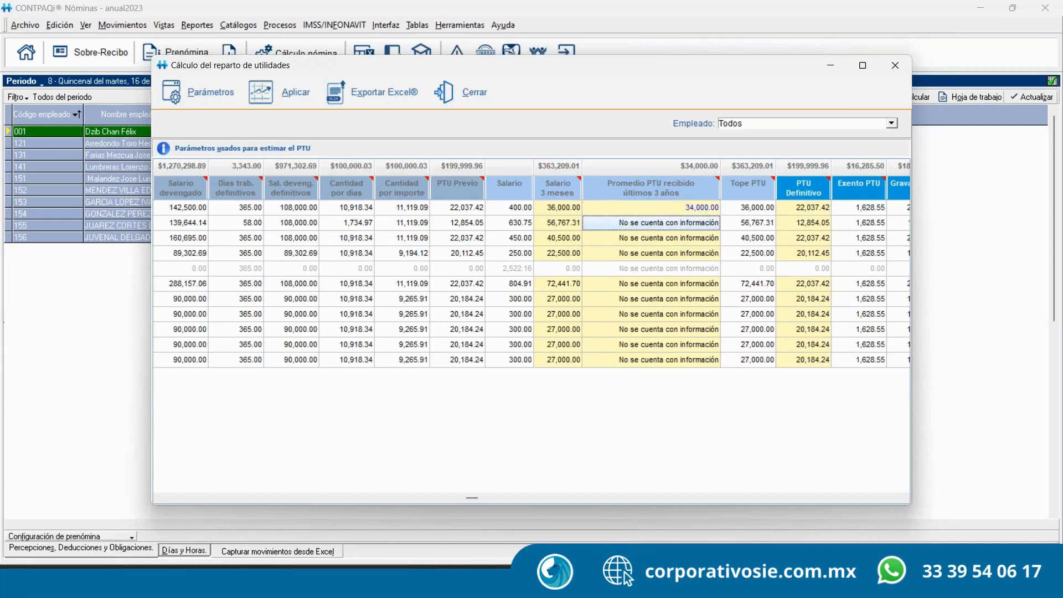
pyautogui.click(561, 213)
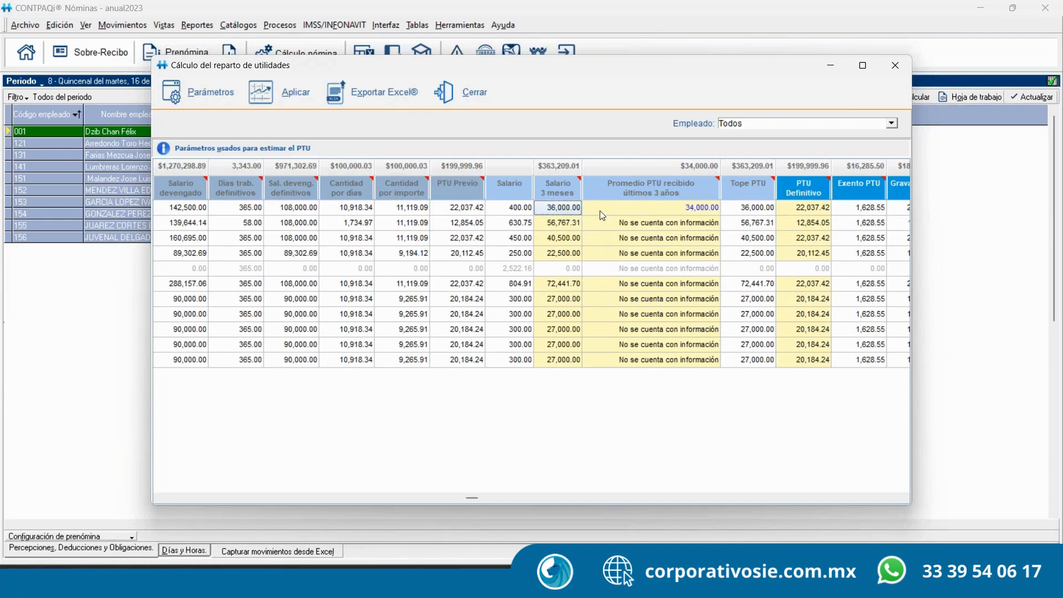
pyautogui.click(471, 101)
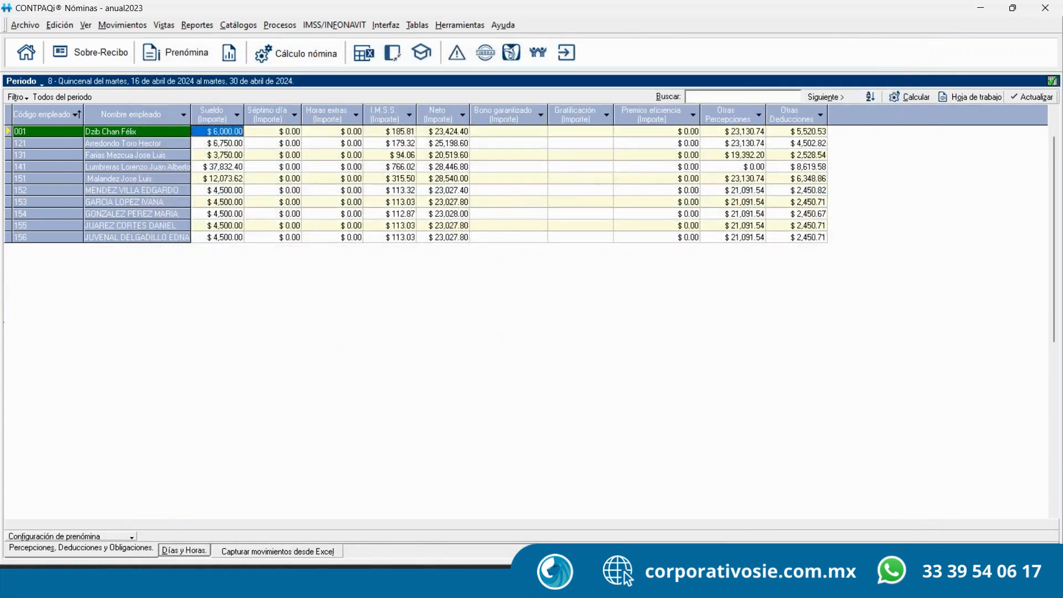
# Open the second employee's period 8 sobre-recibo from the prenómina and check the I.S.R. Art174 and I.S.R. (mes) deductions
pyautogui.rightClick(227, 143)
pyautogui.click(272, 158)
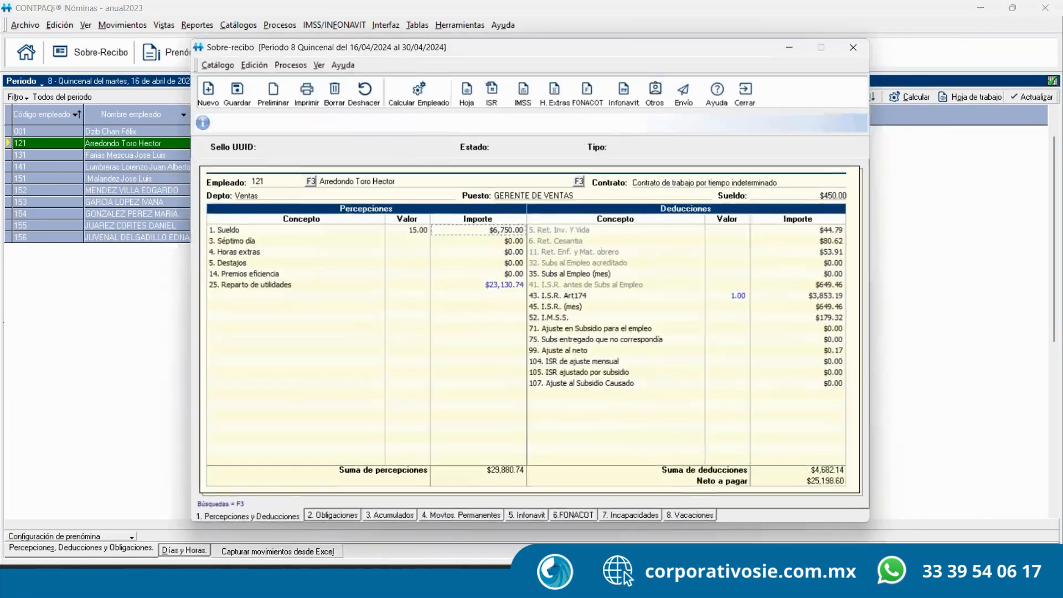
pyautogui.click(583, 308)
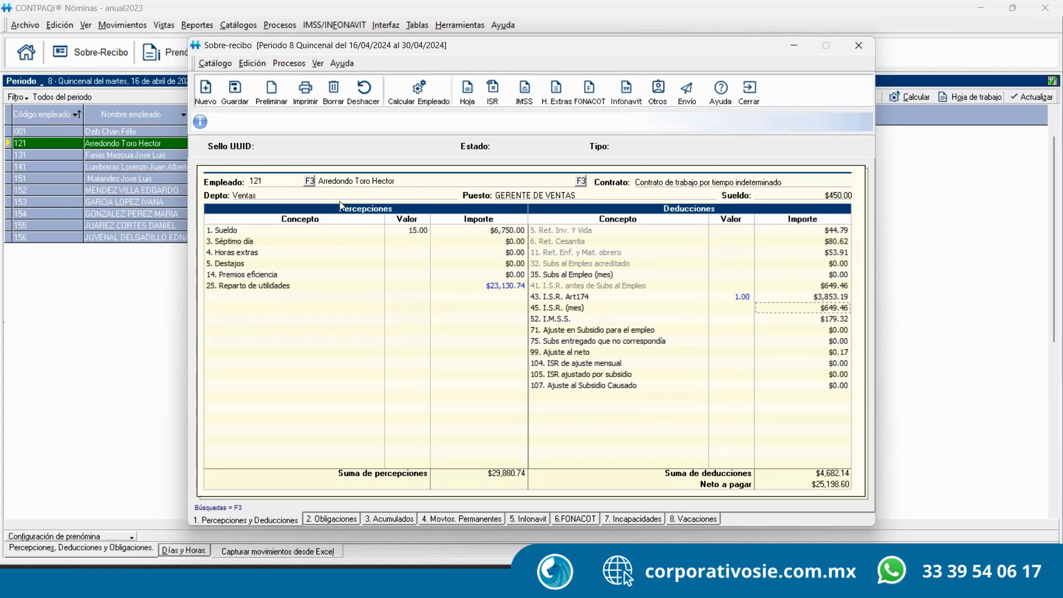
# Switch the sobre-recibo to the first employee and examine the I.S.R. (mes) deduction against I.S.R. Art174
pyautogui.click(309, 181)
pyautogui.doubleClick(402, 221)
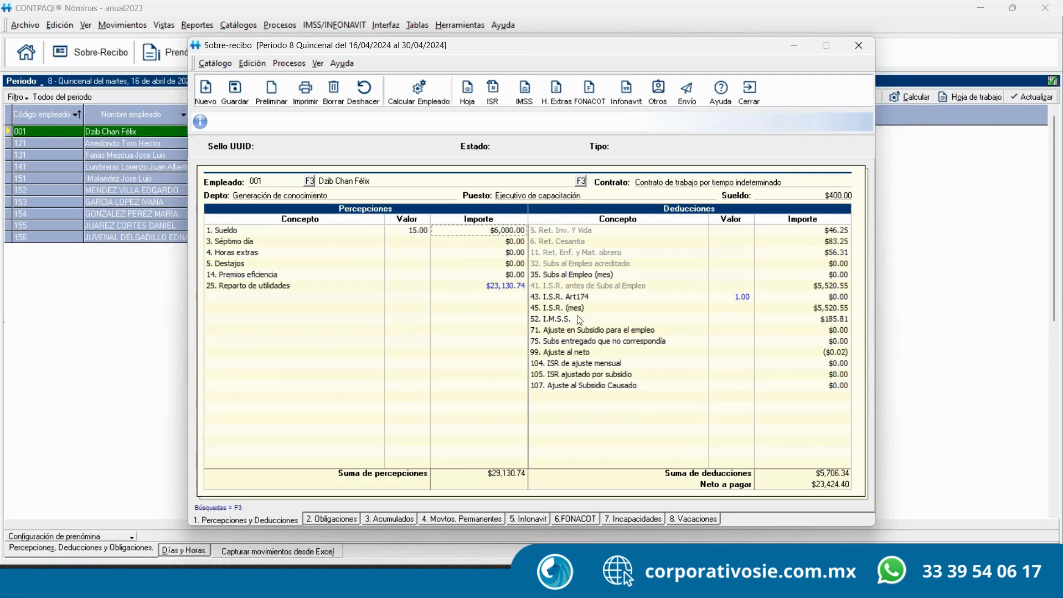
pyautogui.click(831, 310)
pyautogui.click(753, 95)
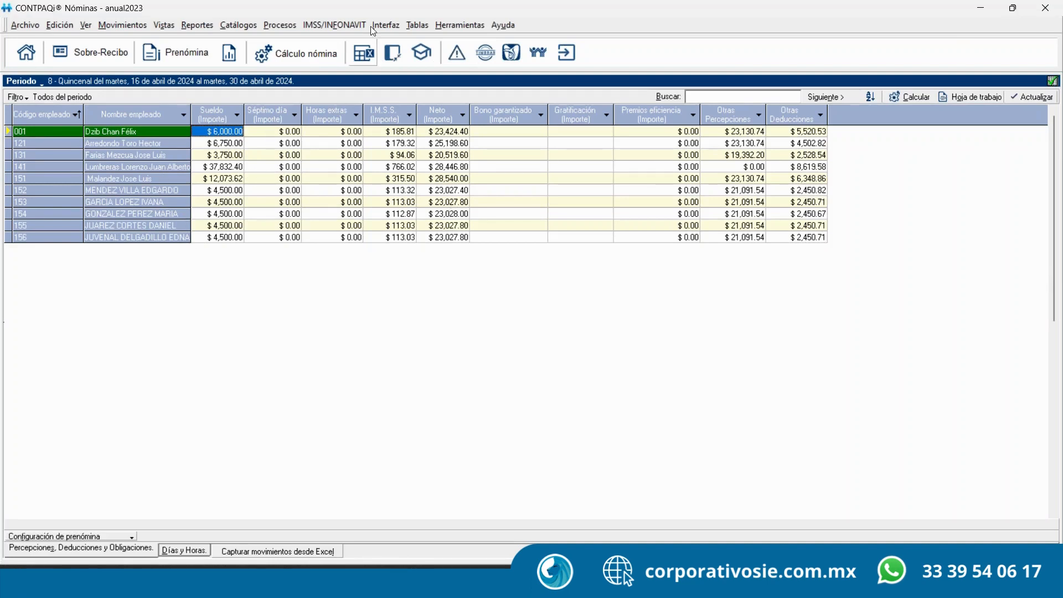
pyautogui.rightClick(209, 131)
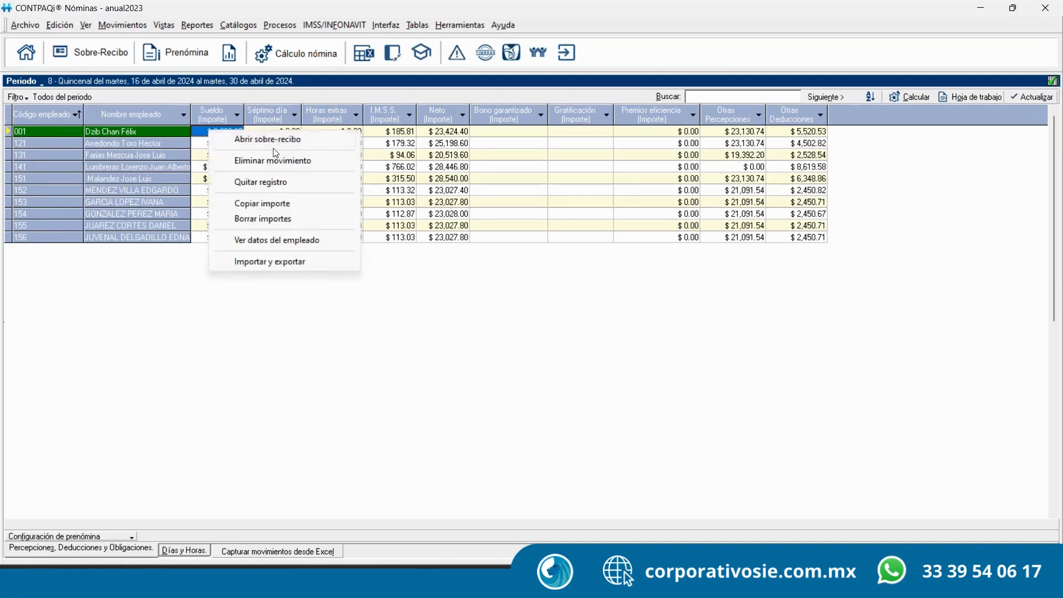
pyautogui.click(266, 139)
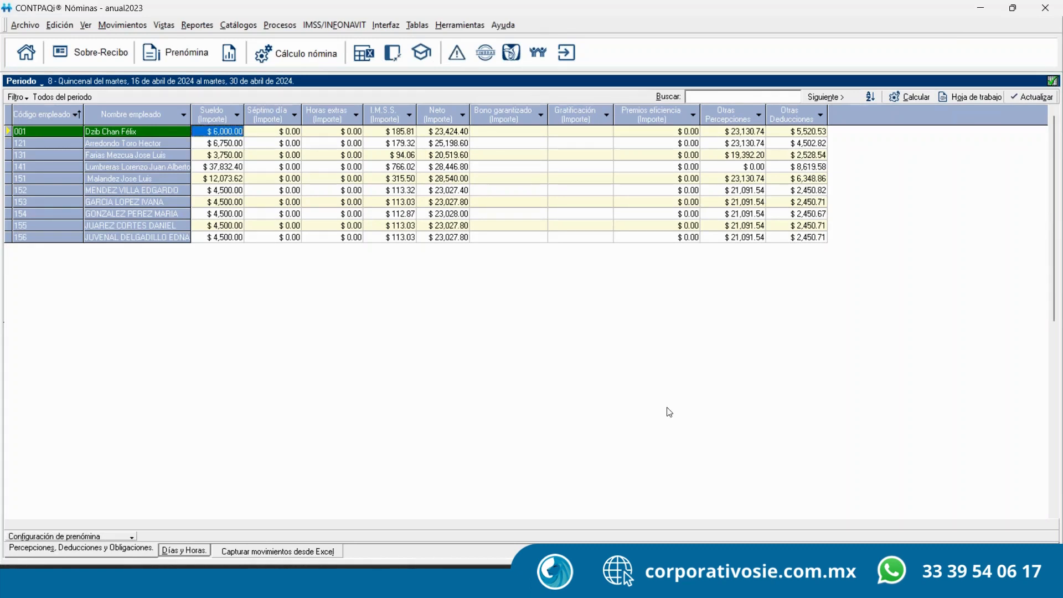
# Close the current company and restore anual2023 from the backup anual2023antesCalculoanual-20240422-1318.bak
pyautogui.click(26, 54)
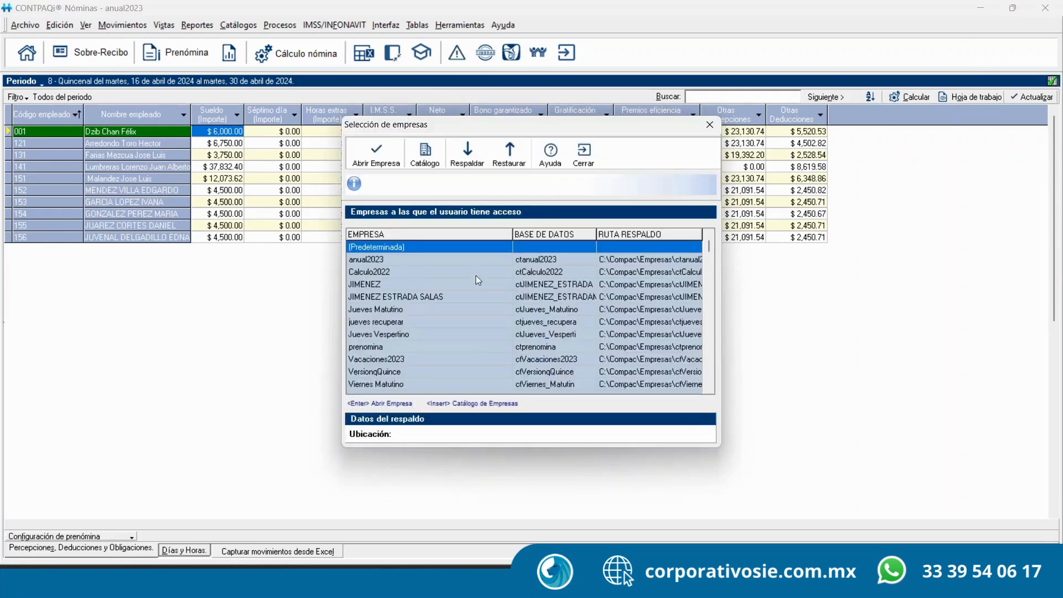
pyautogui.click(528, 260)
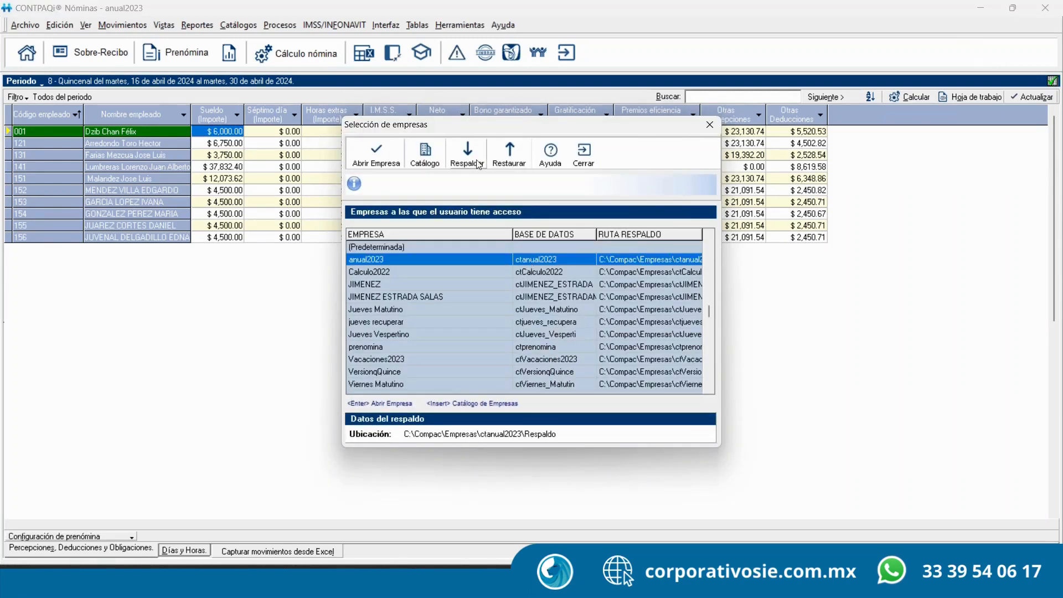
pyautogui.click(509, 155)
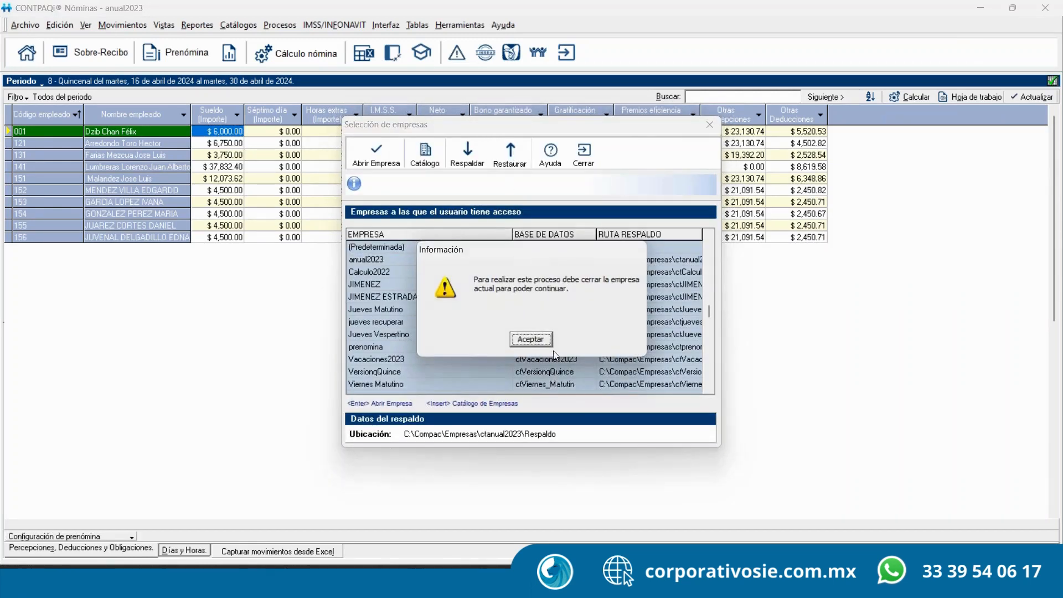
pyautogui.click(522, 343)
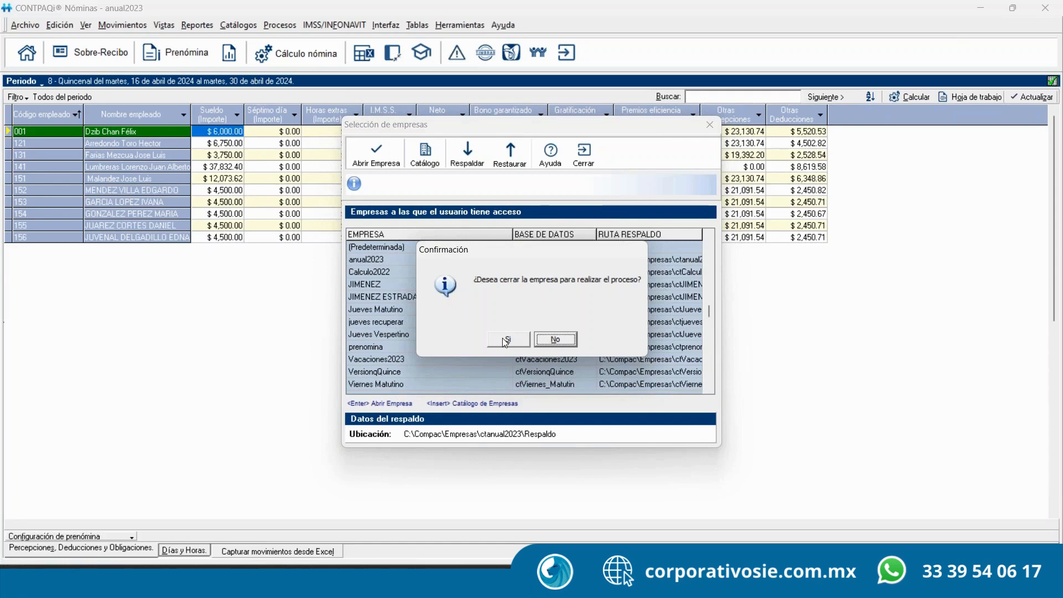
pyautogui.click(506, 340)
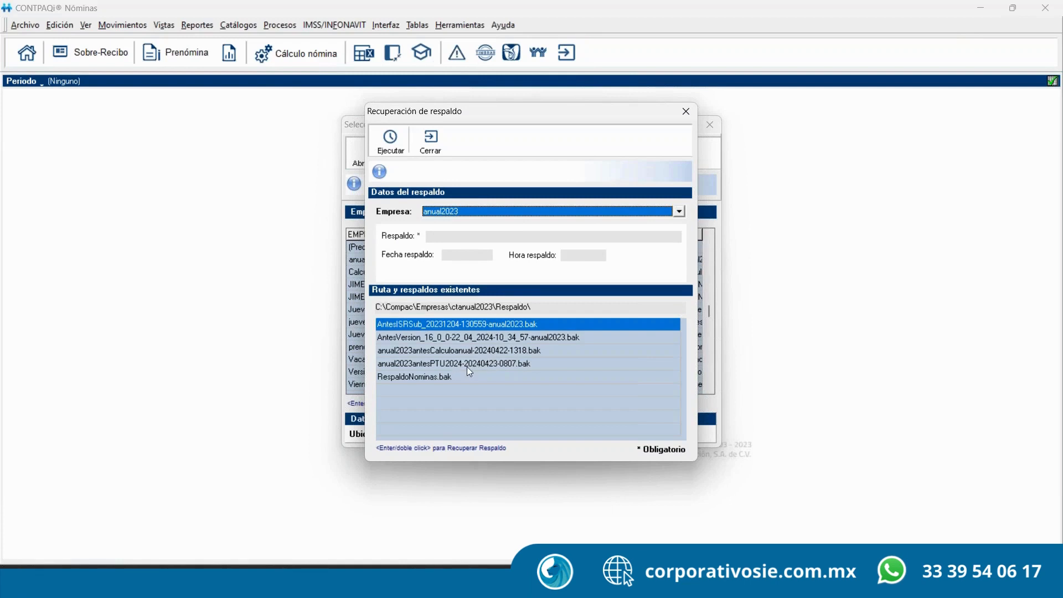
pyautogui.click(449, 349)
pyautogui.click(391, 142)
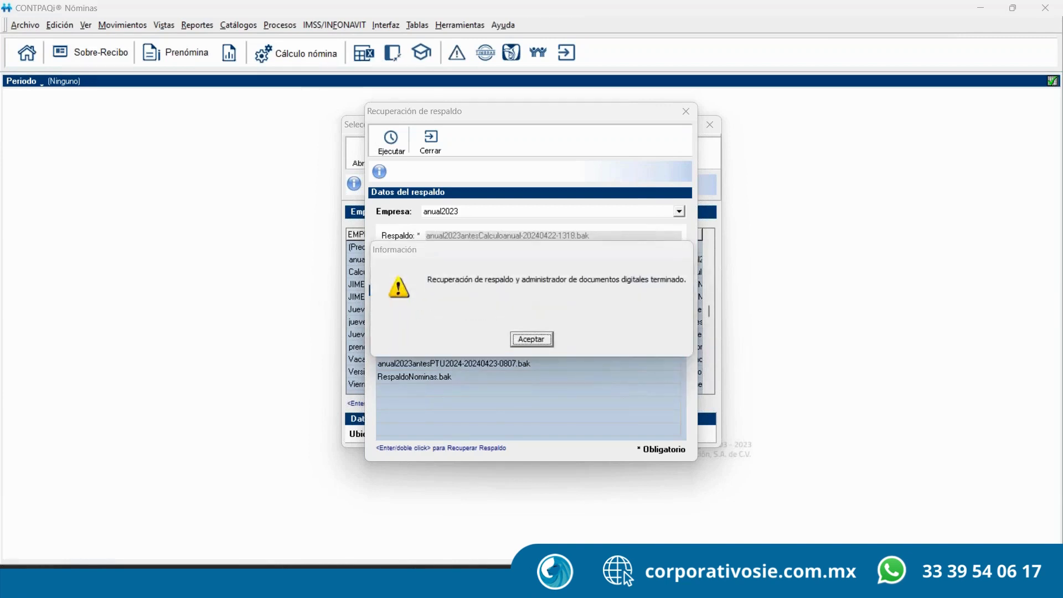
pyautogui.click(537, 338)
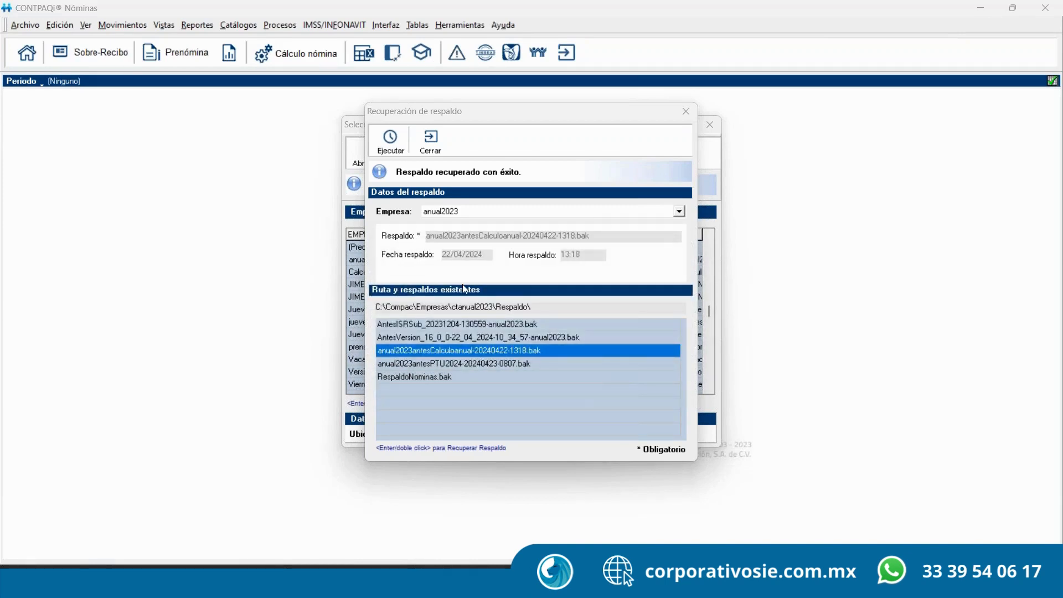
pyautogui.click(432, 143)
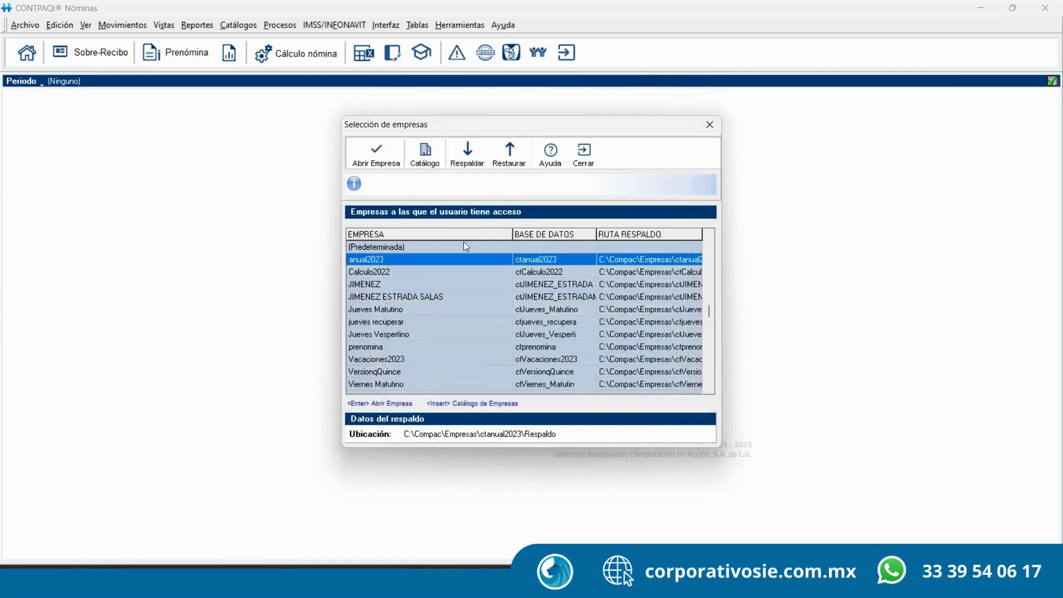
# Open the restored company anual2023 with the Quincenal period type
pyautogui.doubleClick(536, 259)
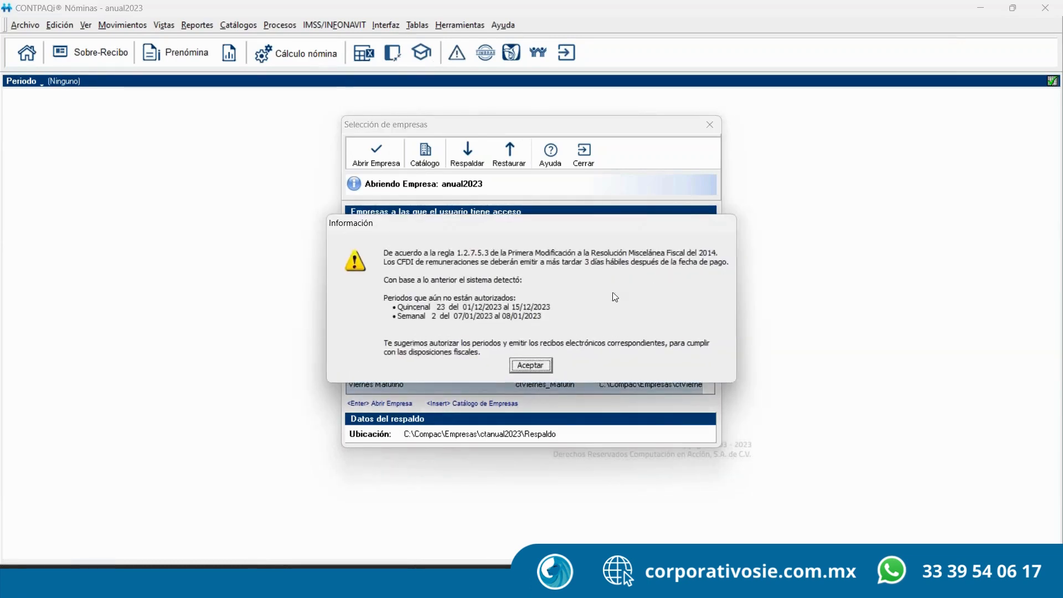
pyautogui.click(530, 366)
pyautogui.click(474, 245)
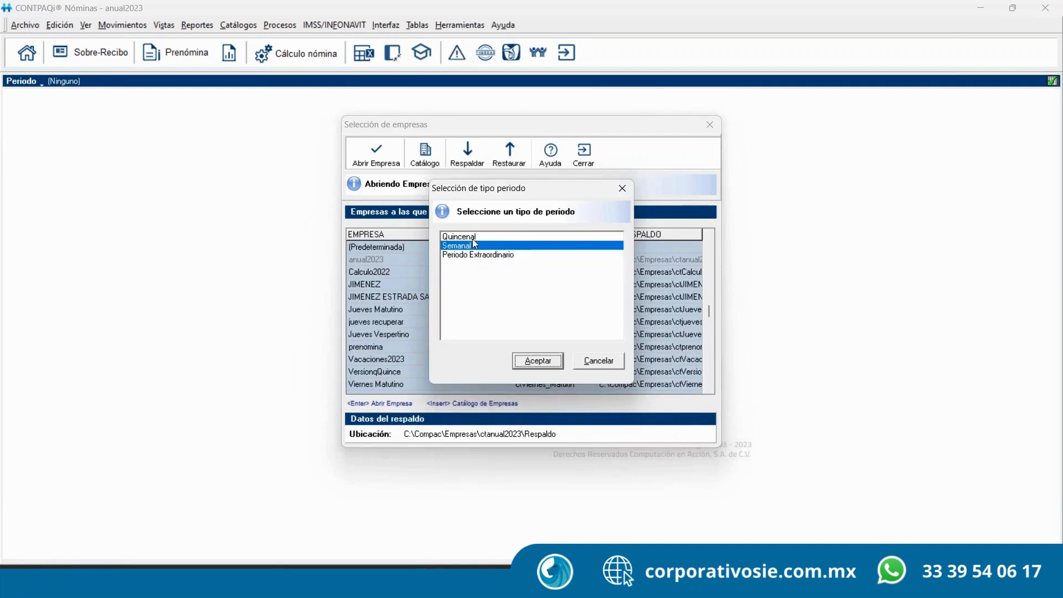
pyautogui.click(477, 237)
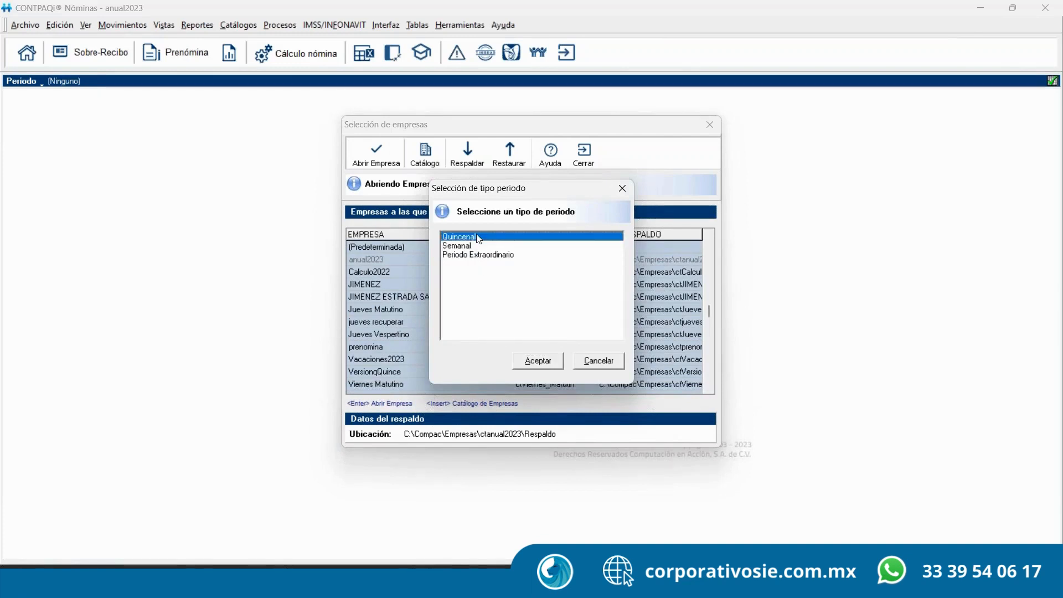
pyautogui.click(549, 368)
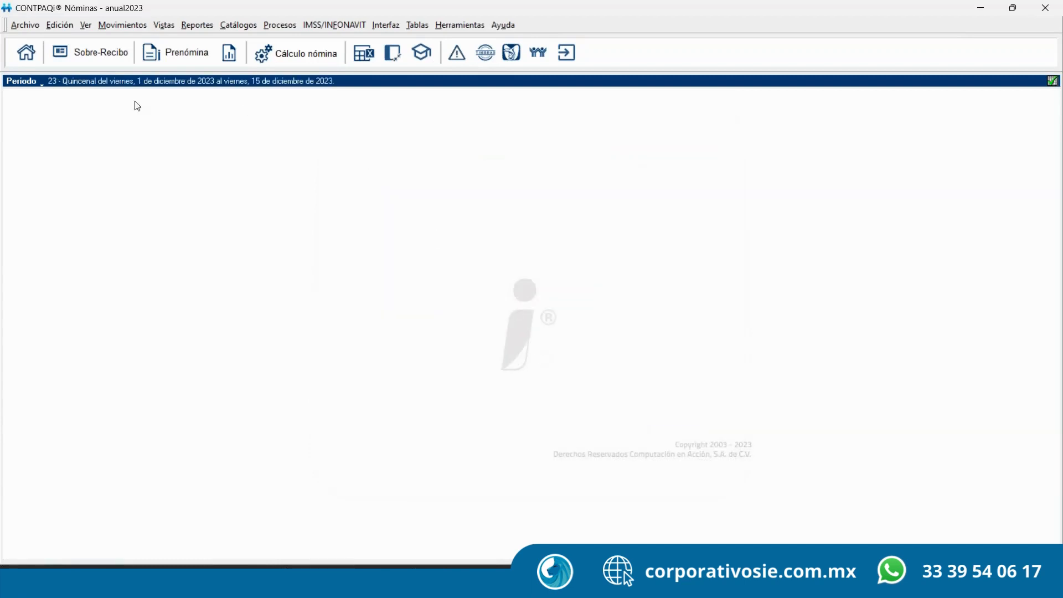
# Open the third employee's sobre-recibo from the period 23 prenómina and check the PTU Ingresos acumulados row in its accumulators
pyautogui.click(204, 60)
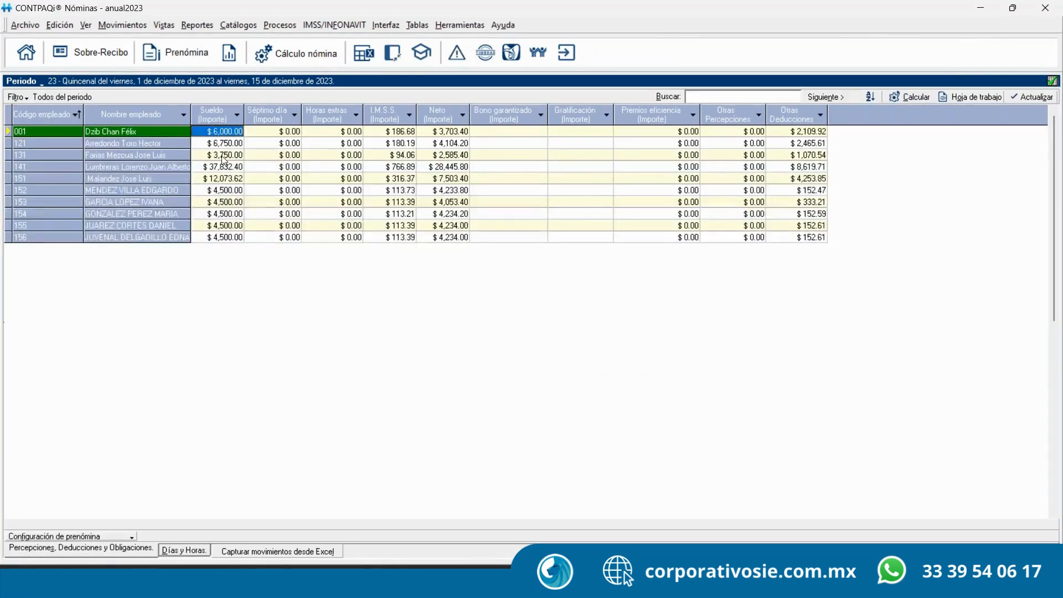
pyautogui.rightClick(222, 156)
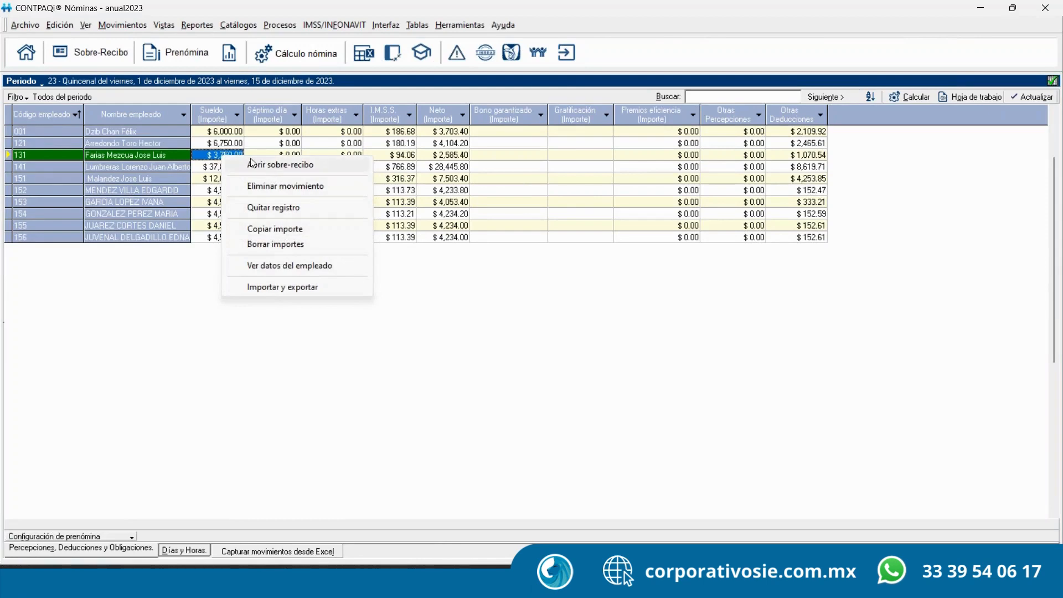
pyautogui.click(276, 165)
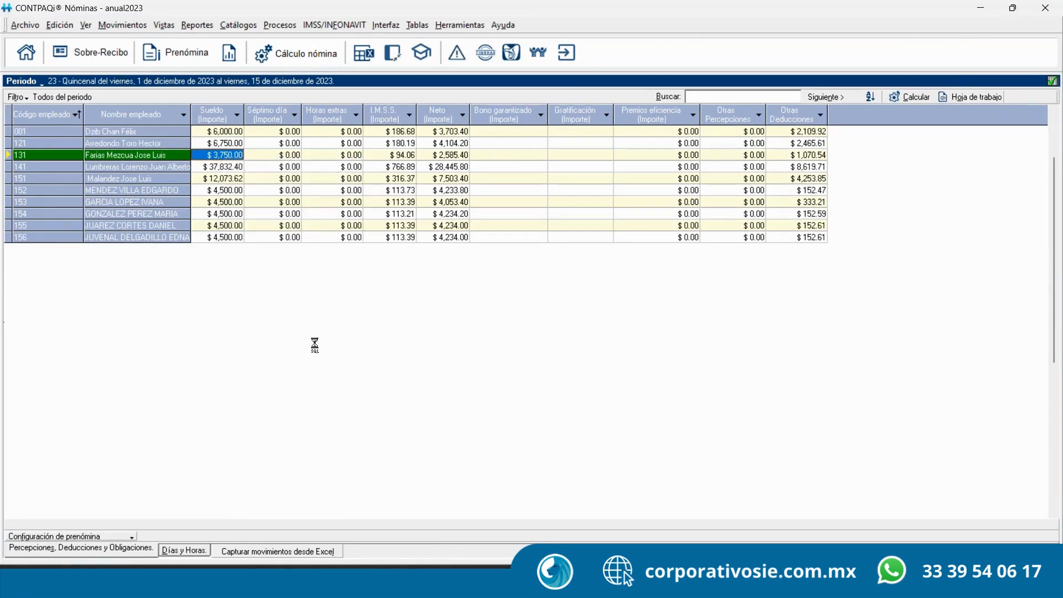
pyautogui.click(390, 519)
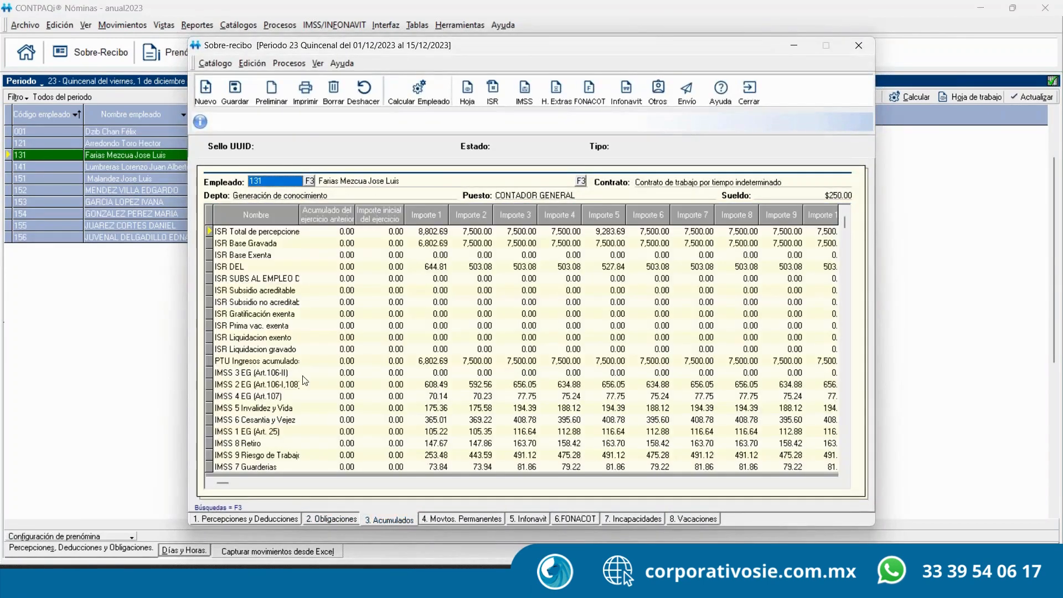
pyautogui.click(268, 363)
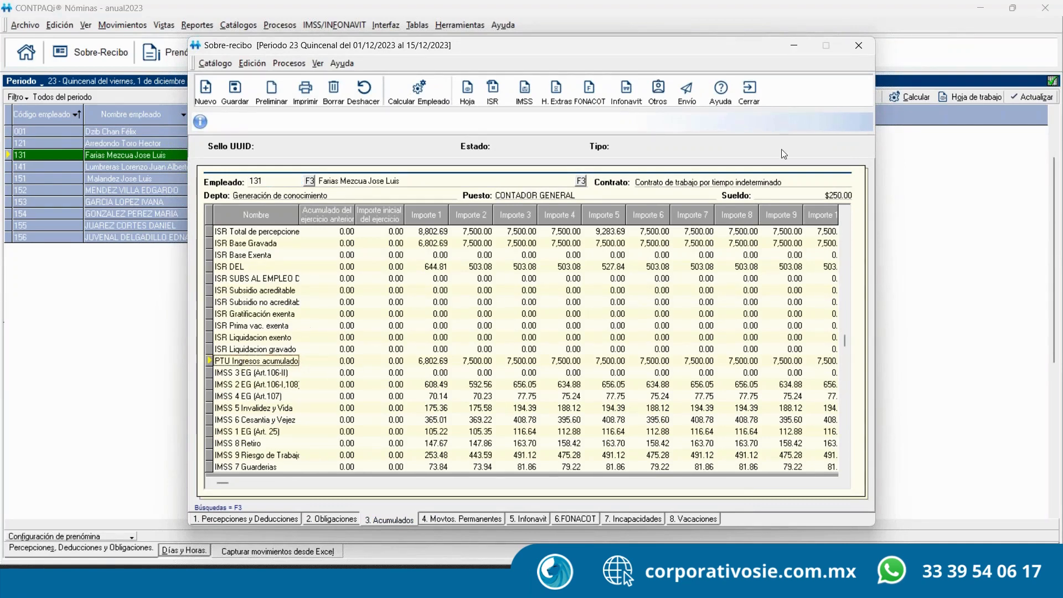
pyautogui.click(749, 93)
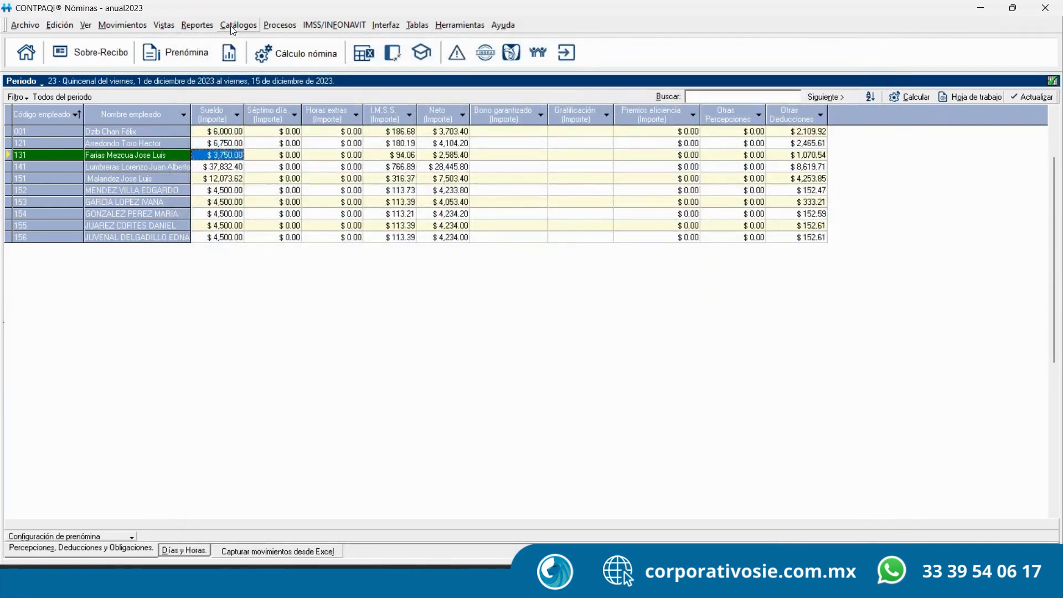
# Calculate a PTU distribution of 200,000 with no prior-year accumulators and the PTU cap at 90 days of Salario Diario
pyautogui.click(288, 26)
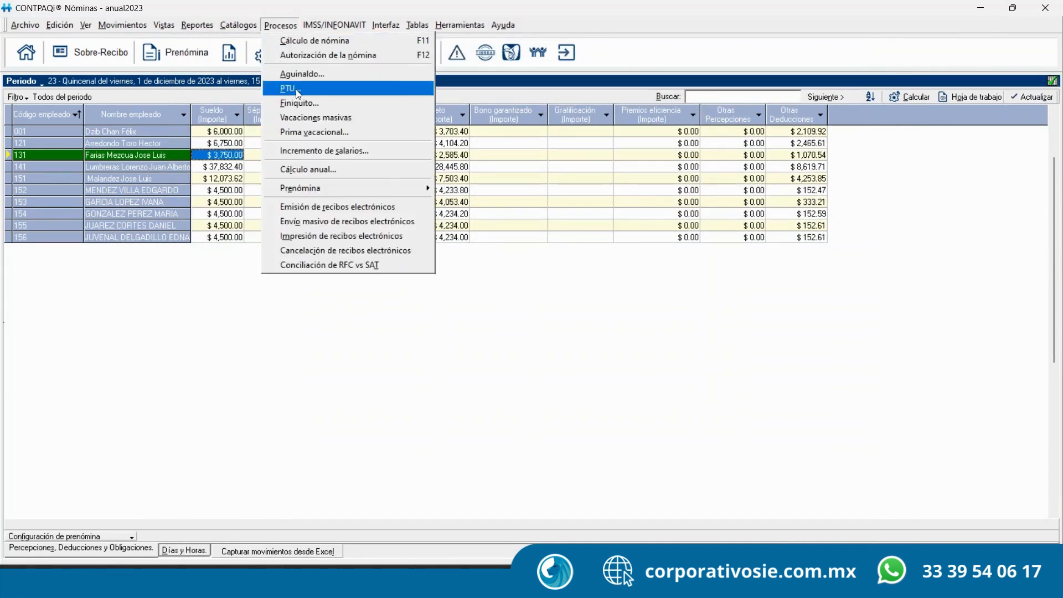
pyautogui.click(310, 88)
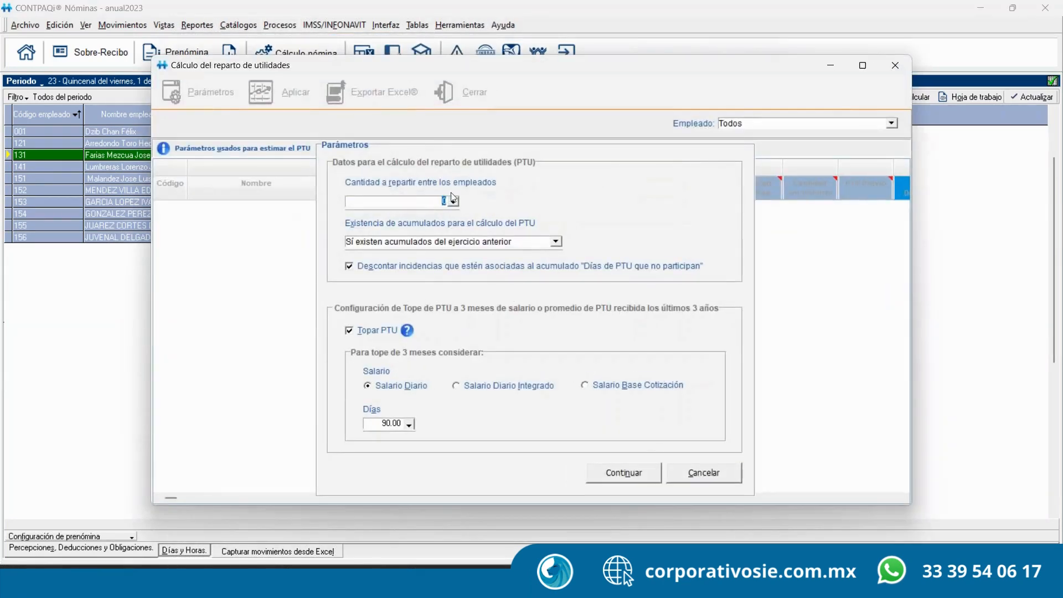
pyautogui.write('200,000')
pyautogui.press('Tab')
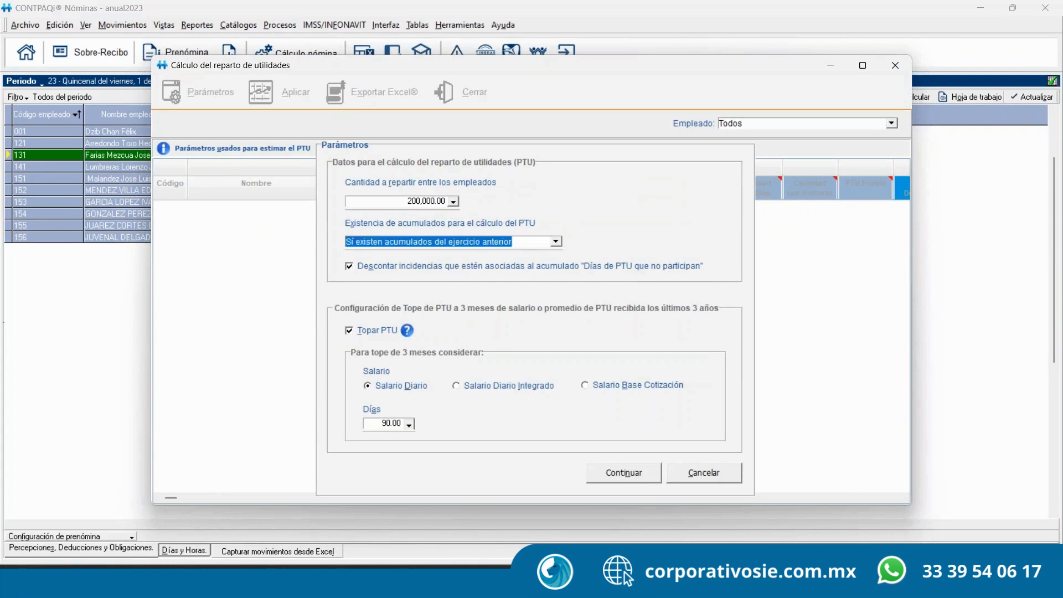
pyautogui.click(554, 241)
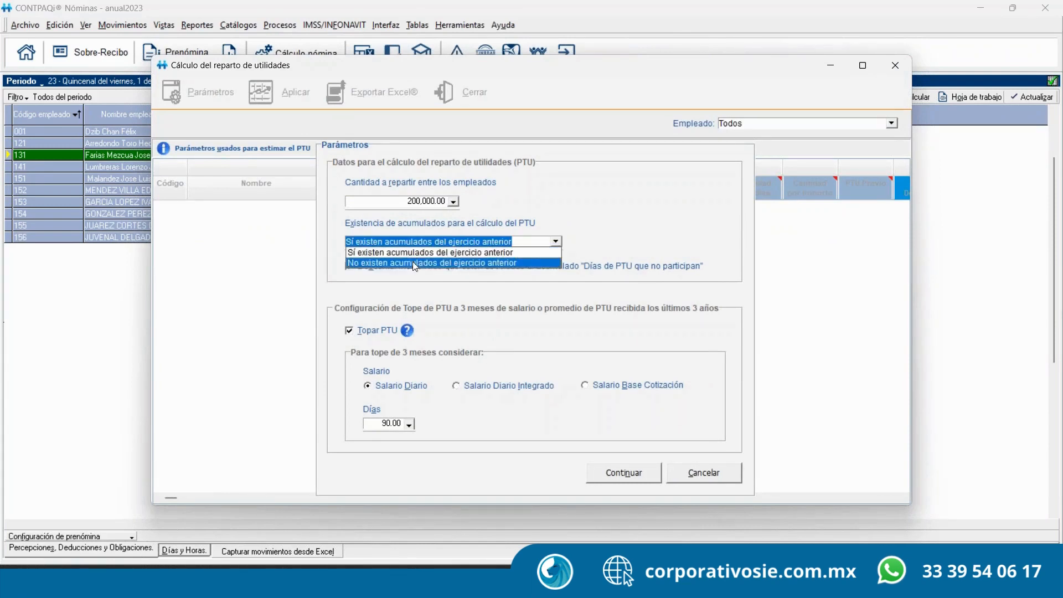
pyautogui.click(413, 261)
pyautogui.click(528, 339)
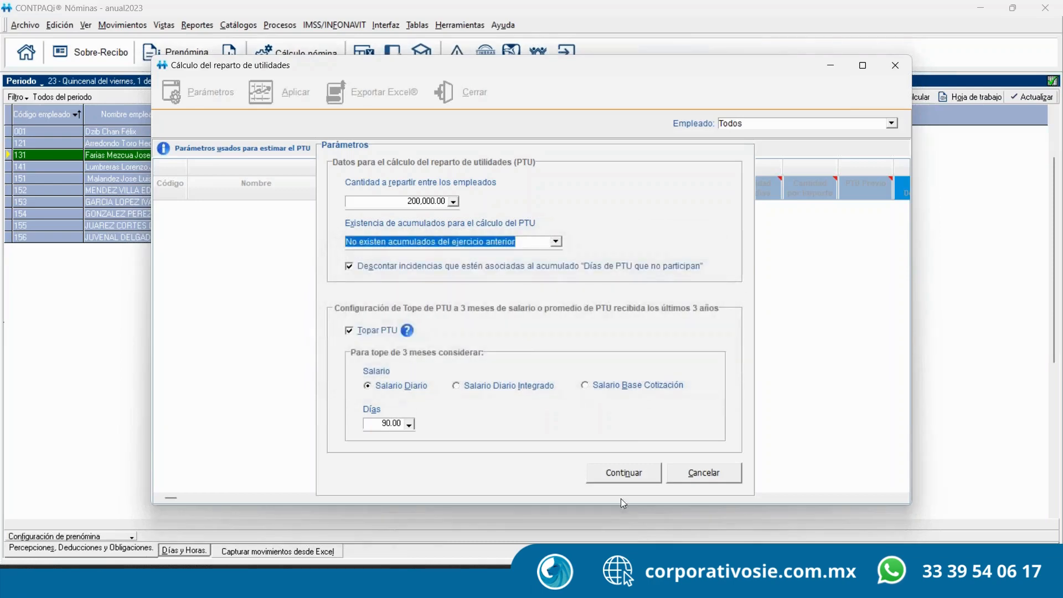
pyautogui.click(624, 472)
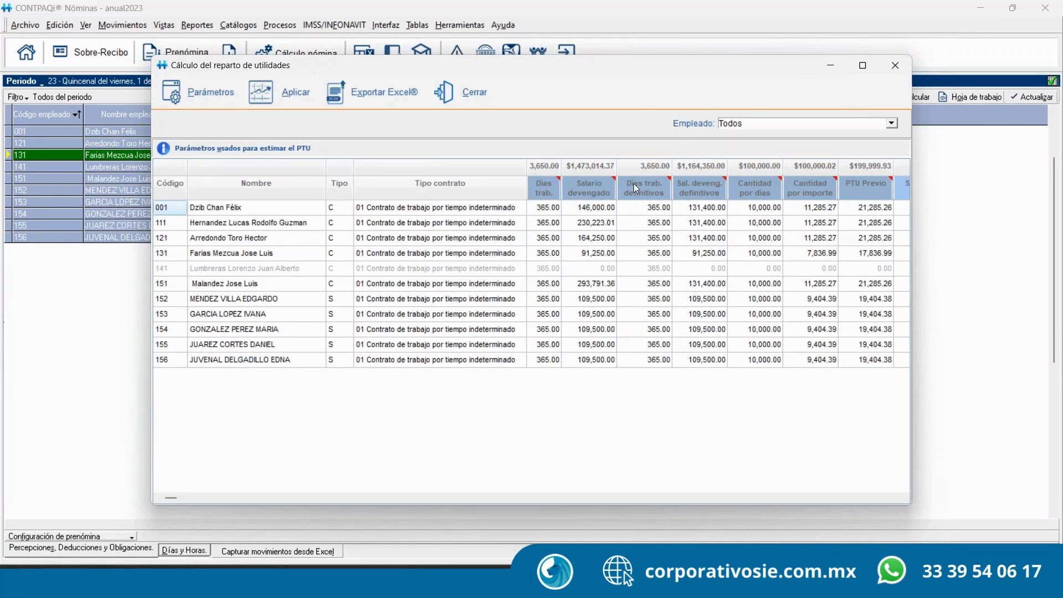
pyautogui.moveTo(636, 188)
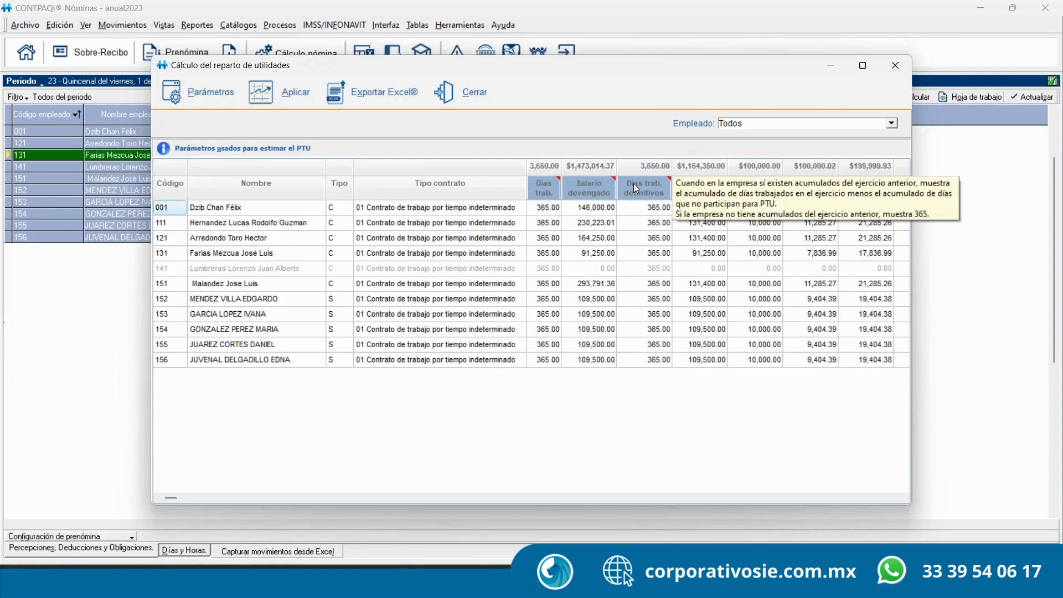
# Maximize the PTU calculation and multiply the unionized employees' definitive accrued salary, 109,500, by 1.2 in Calculadora to check the salary cap
pyautogui.click(863, 65)
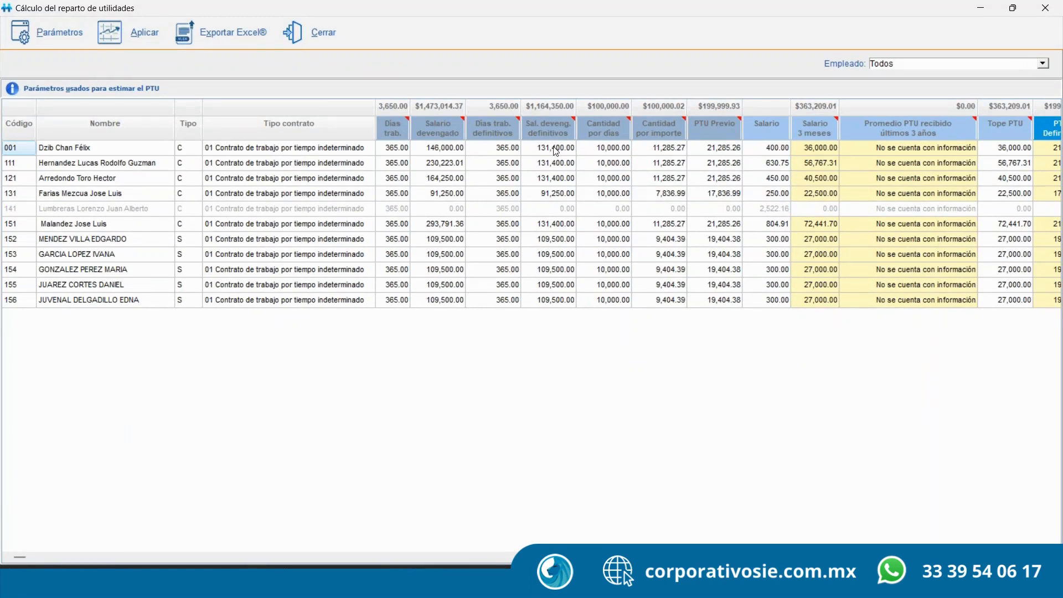
pyautogui.click(543, 243)
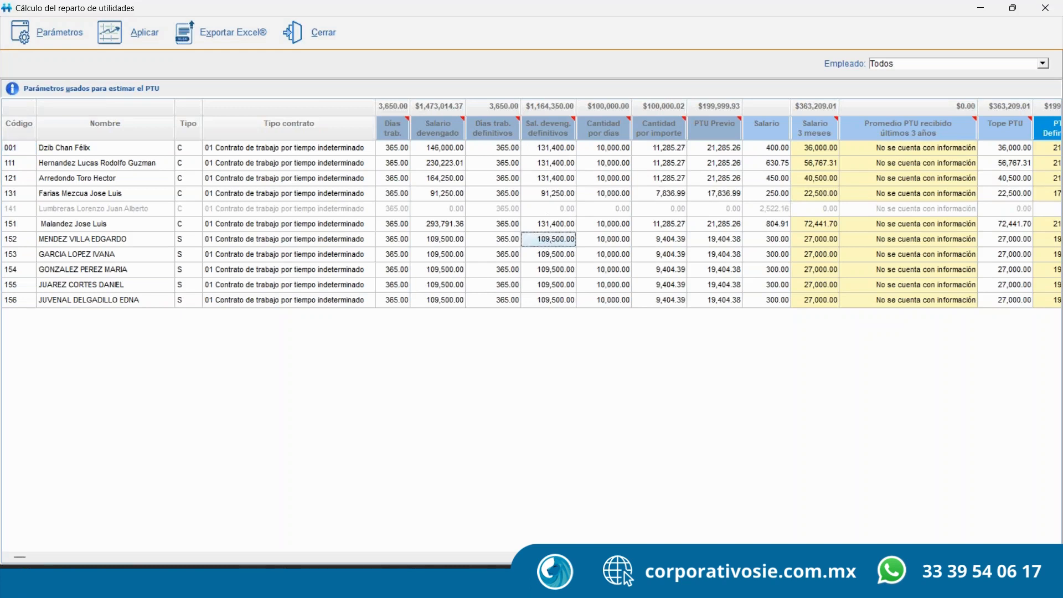
pyautogui.hotkey('alt', 'Tab')
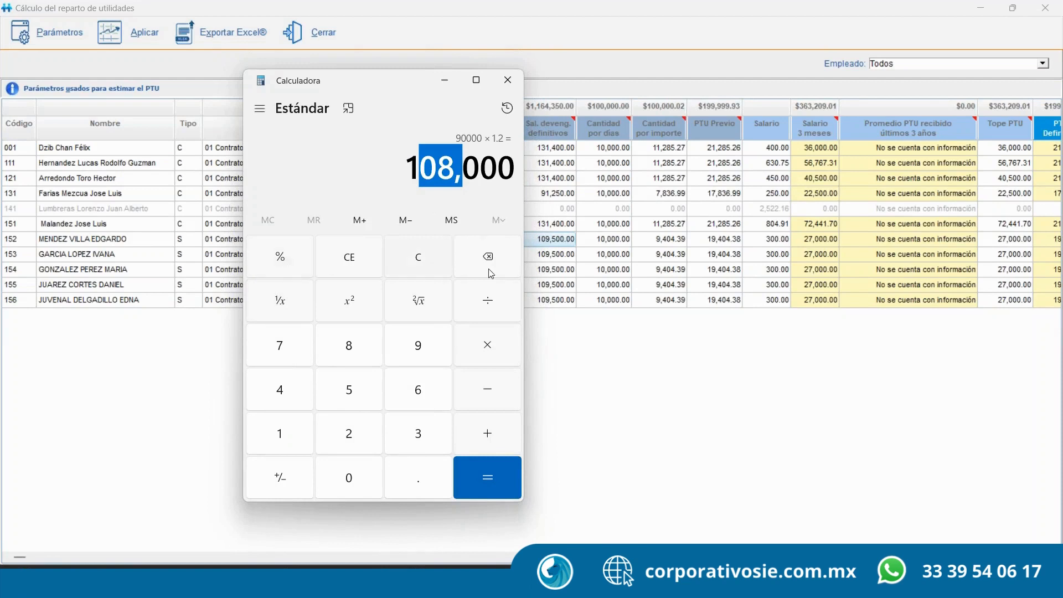
pyautogui.click(350, 256)
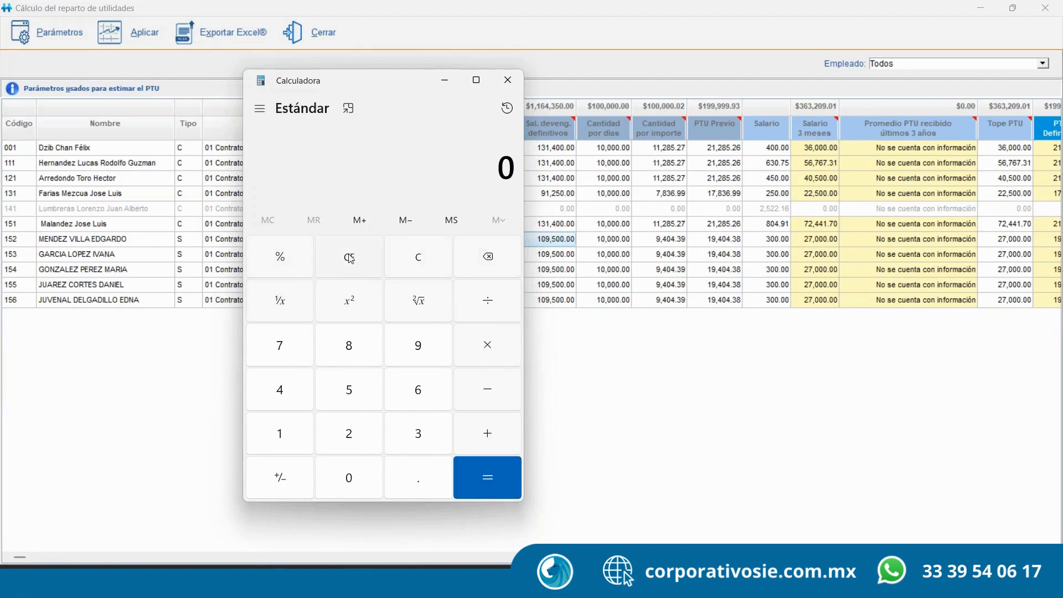
pyautogui.click(273, 430)
pyautogui.click(351, 491)
pyautogui.click(418, 356)
pyautogui.click(343, 391)
pyautogui.doubleClick(352, 475)
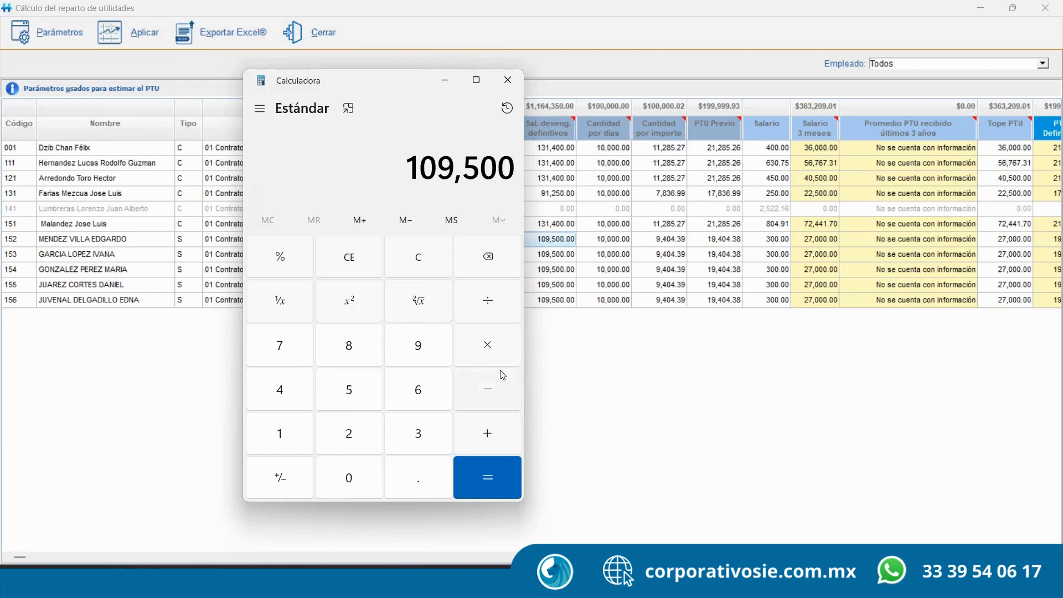
pyautogui.click(488, 346)
pyautogui.click(280, 435)
pyautogui.click(410, 487)
pyautogui.click(355, 435)
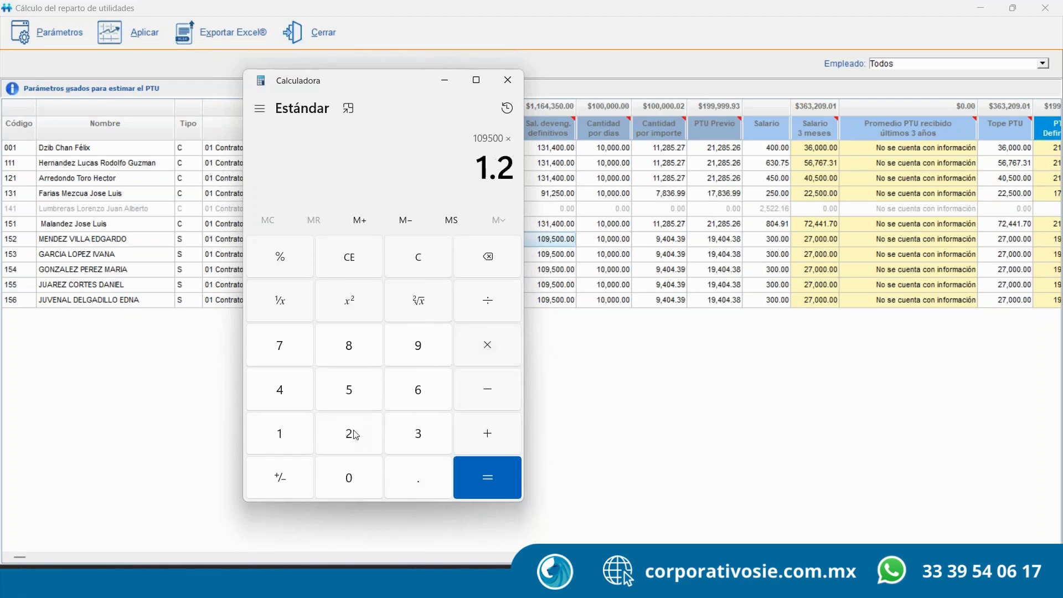
pyautogui.click(490, 473)
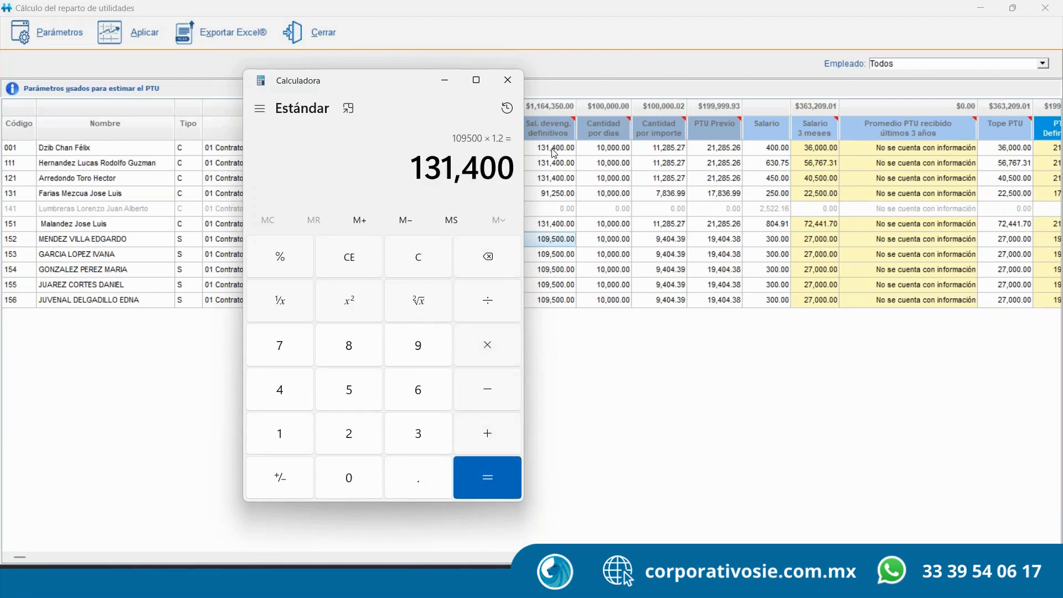
pyautogui.click(447, 78)
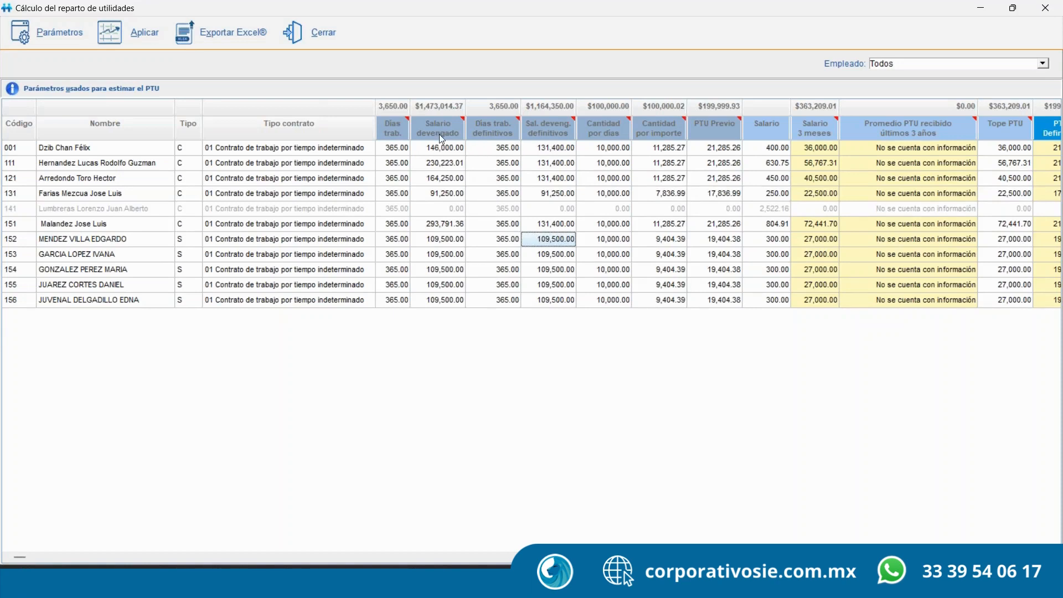
# Review the PTU results from the accrued salary columns through PTU Definitivo, Exento PTU, Gravado PTU and Fecha, and close the calculation
pyautogui.moveTo(453, 123)
pyautogui.click(557, 149)
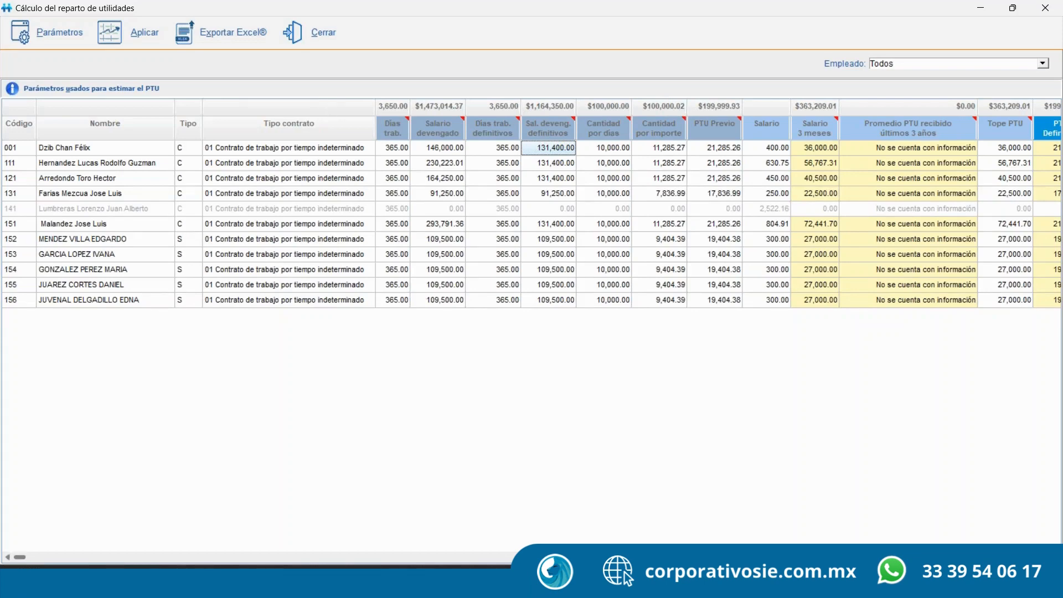
pyautogui.hscroll(5, 532, 221)
pyautogui.hscroll(1, 532, 222)
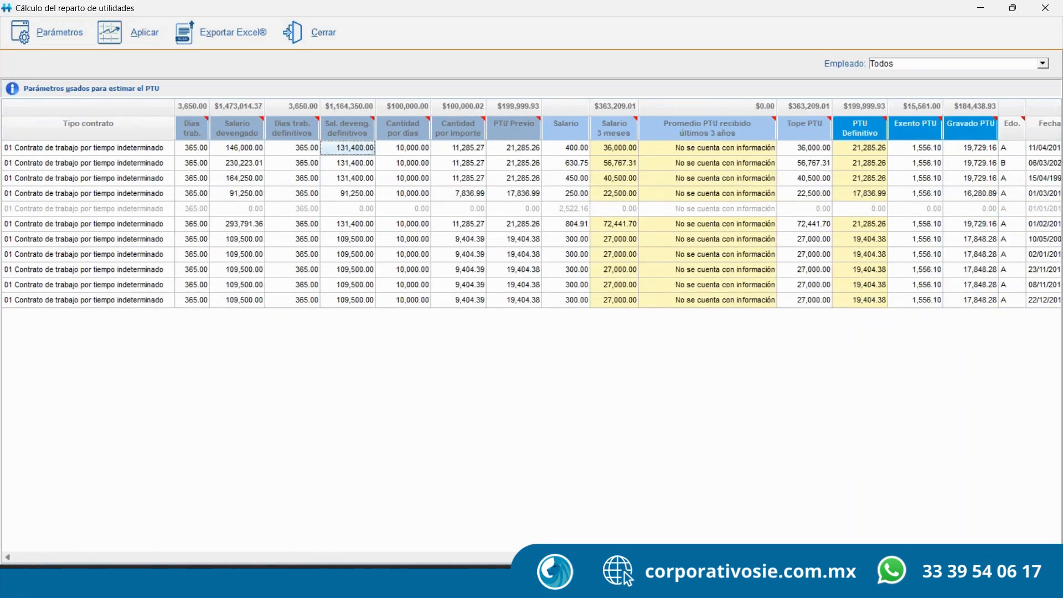
pyautogui.hscroll(5, 531, 222)
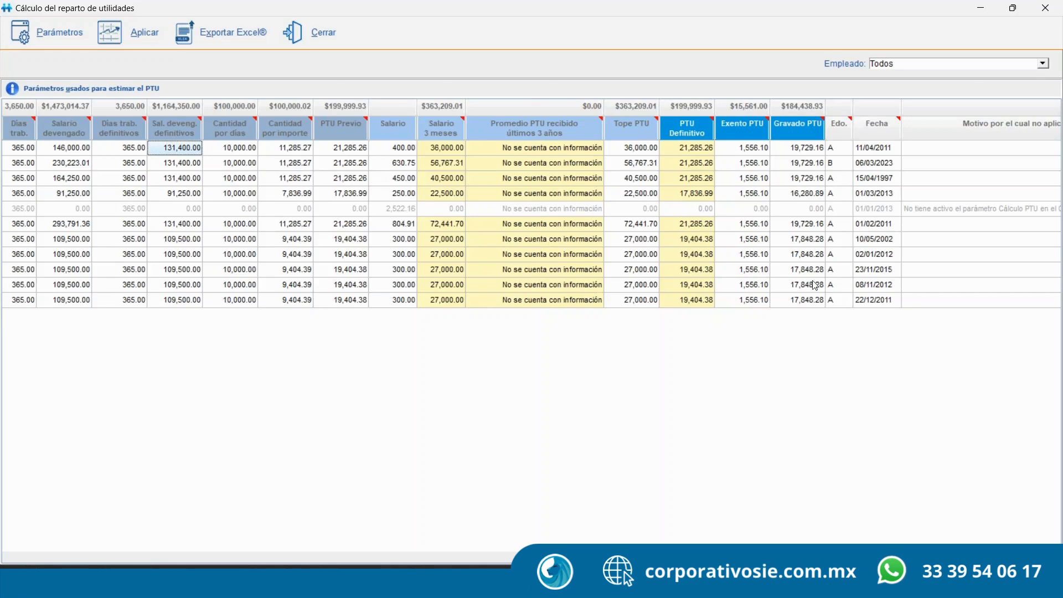
pyautogui.click(6, 558)
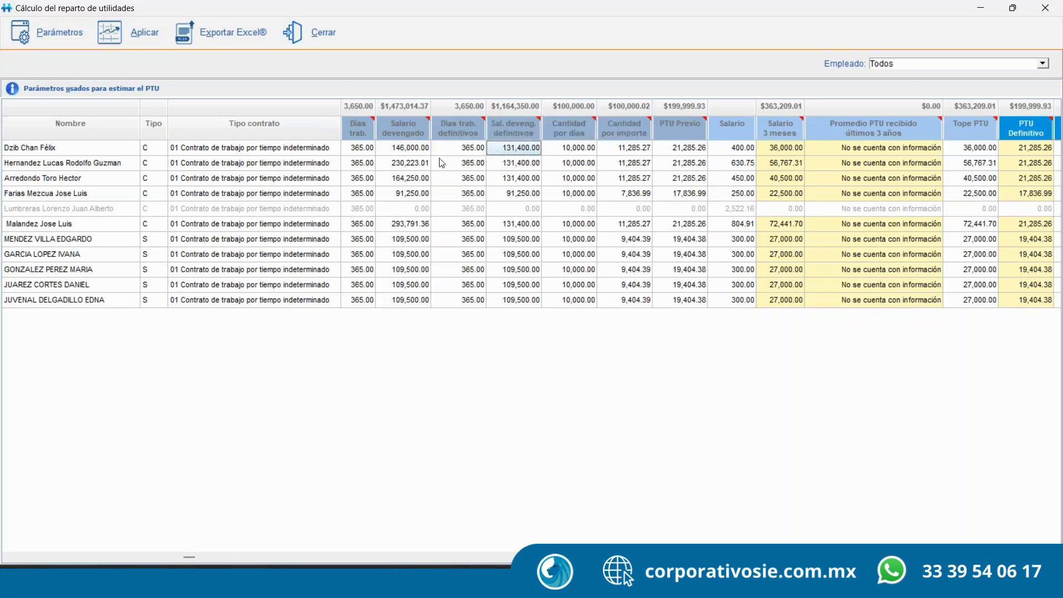
pyautogui.click(316, 33)
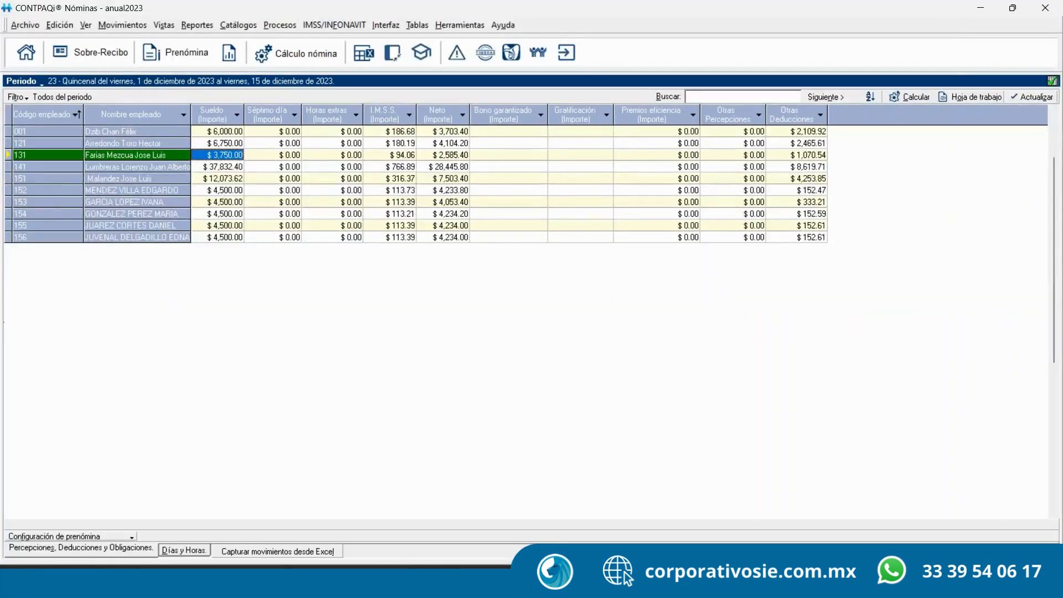
# Open employee 131's sobre-recibo from the period 23 prenómina, examine its perceptions and ISR deductions, and close it
pyautogui.rightClick(215, 159)
pyautogui.click(265, 170)
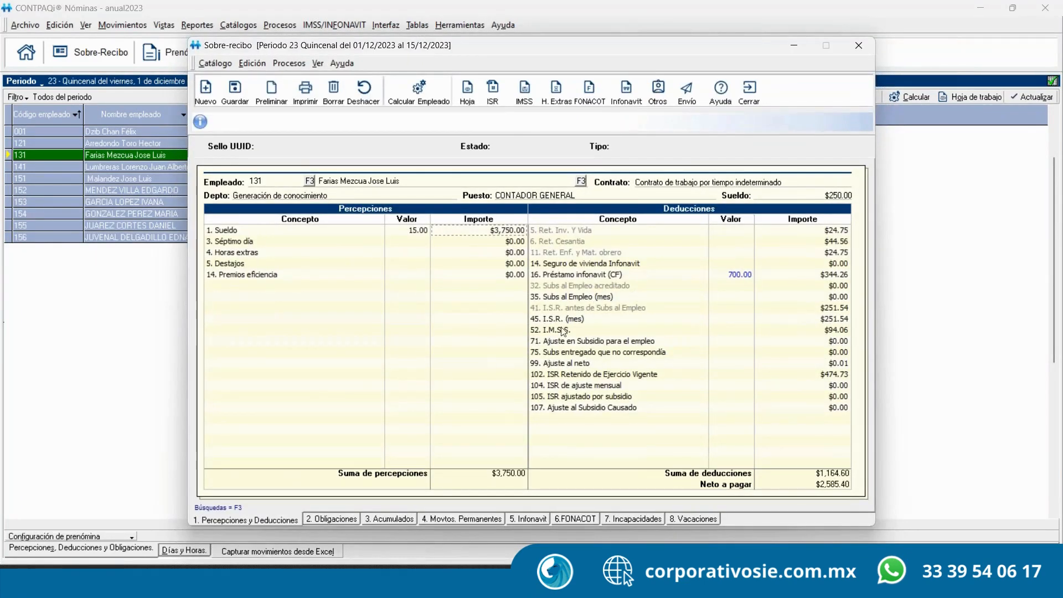
pyautogui.click(750, 98)
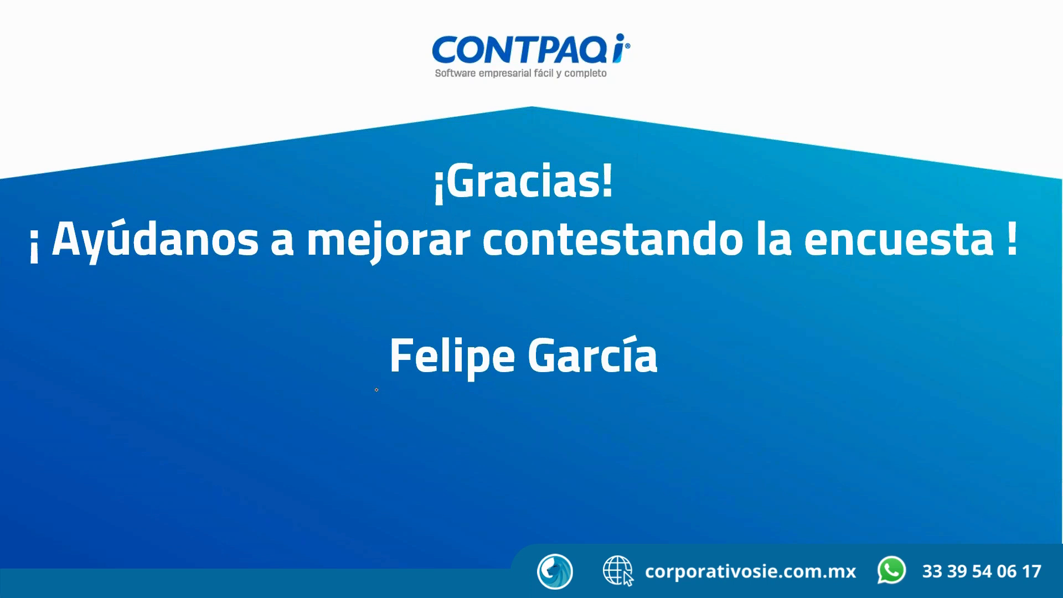
pyautogui.moveTo(519, 387); pyautogui.dragTo(623, 387)
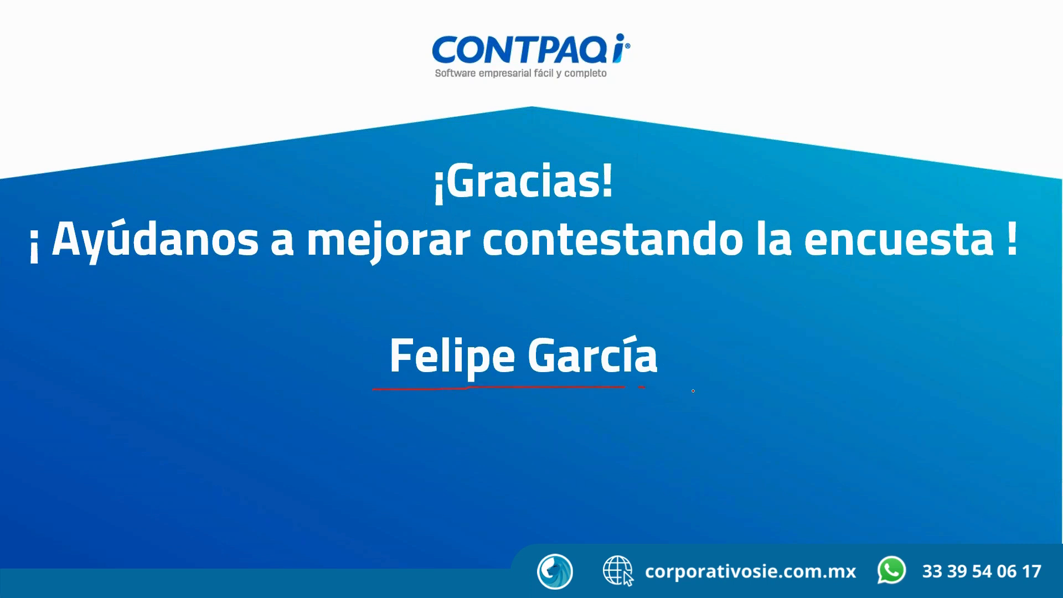